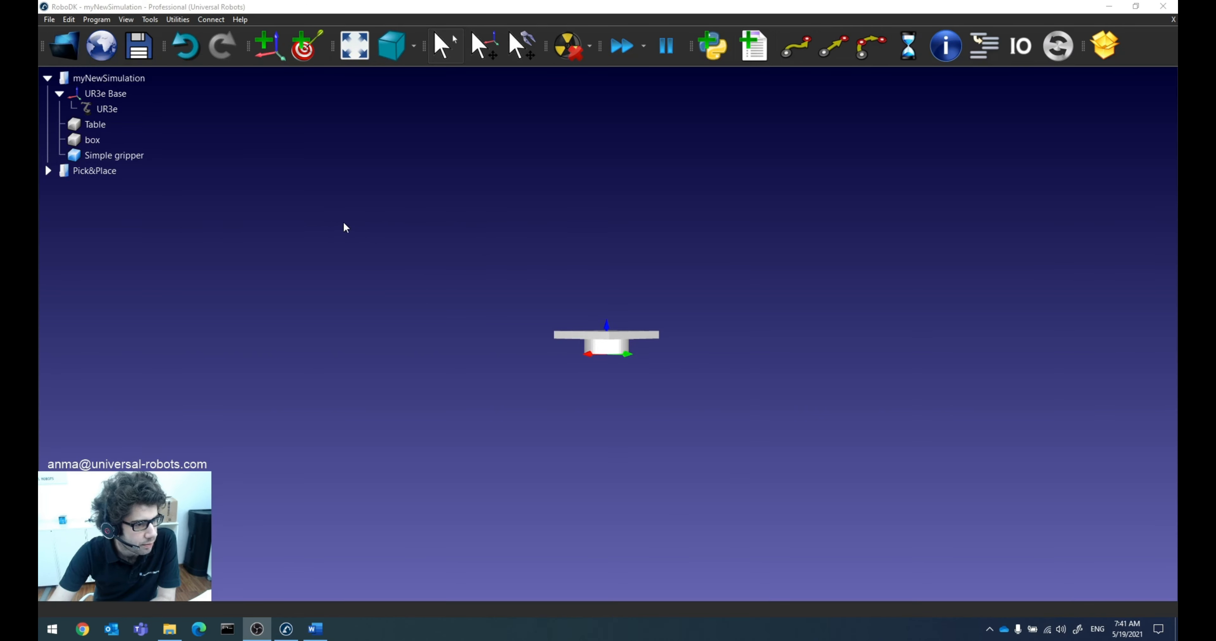
# Step: Switch to the Pick&Place station and examine the WorkCell frame, the robot base and how the items are nested
pyautogui.moveTo(570, 222); pyautogui.dragTo(551, 247)
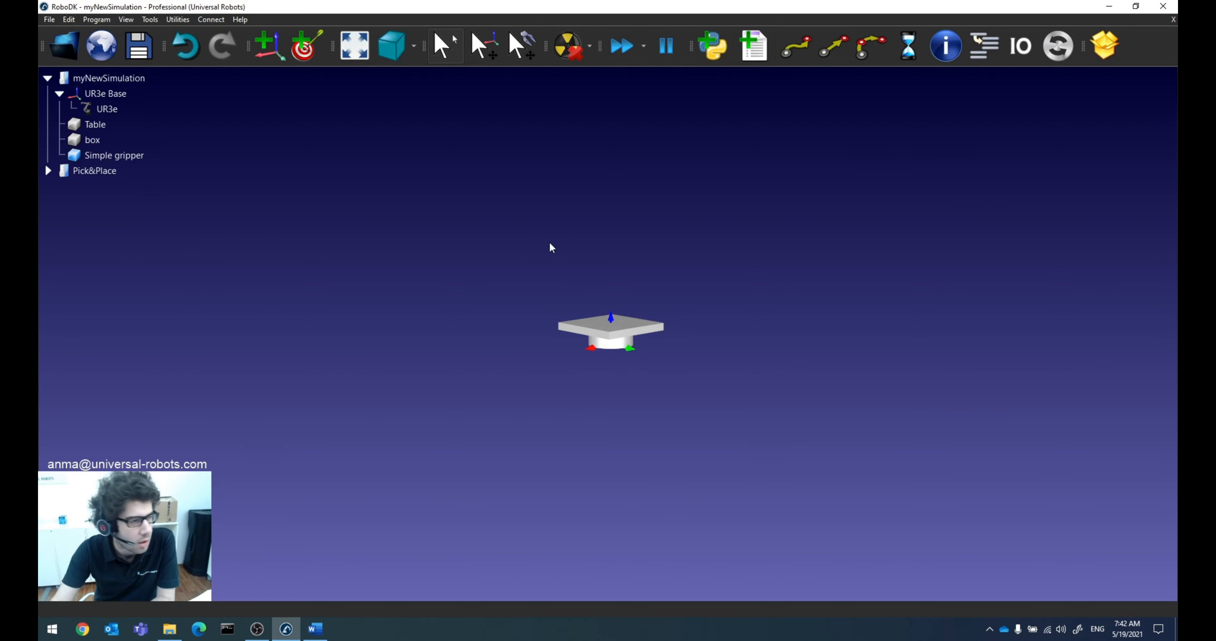
pyautogui.click(108, 169)
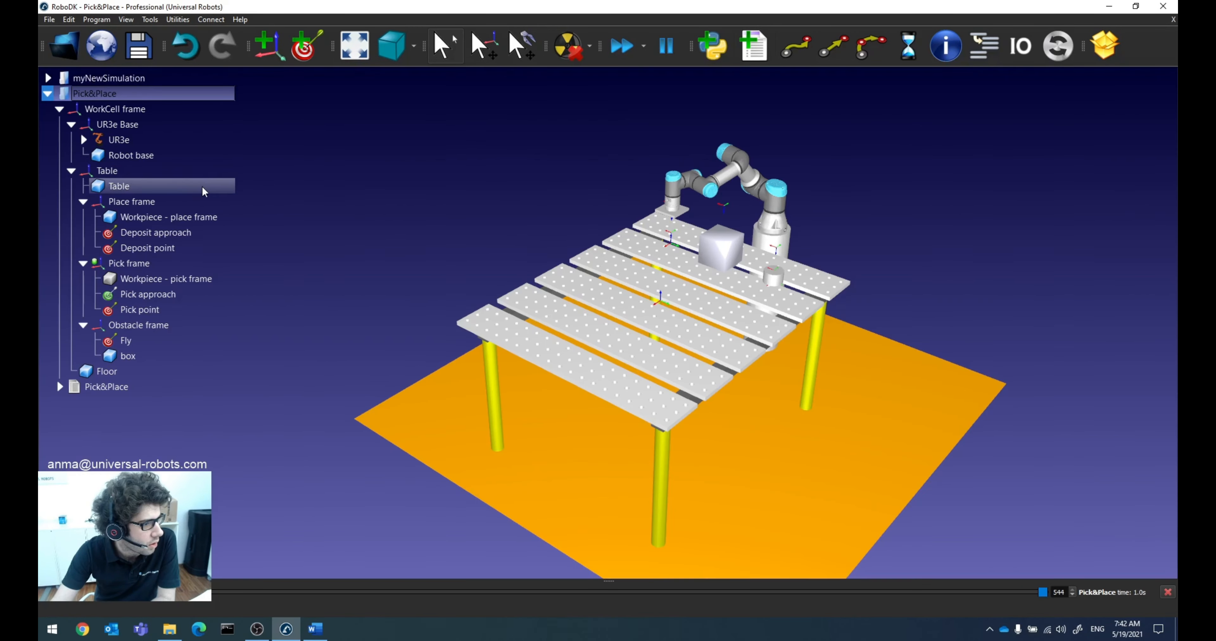
pyautogui.moveTo(395, 264); pyautogui.dragTo(434, 263, button='right')
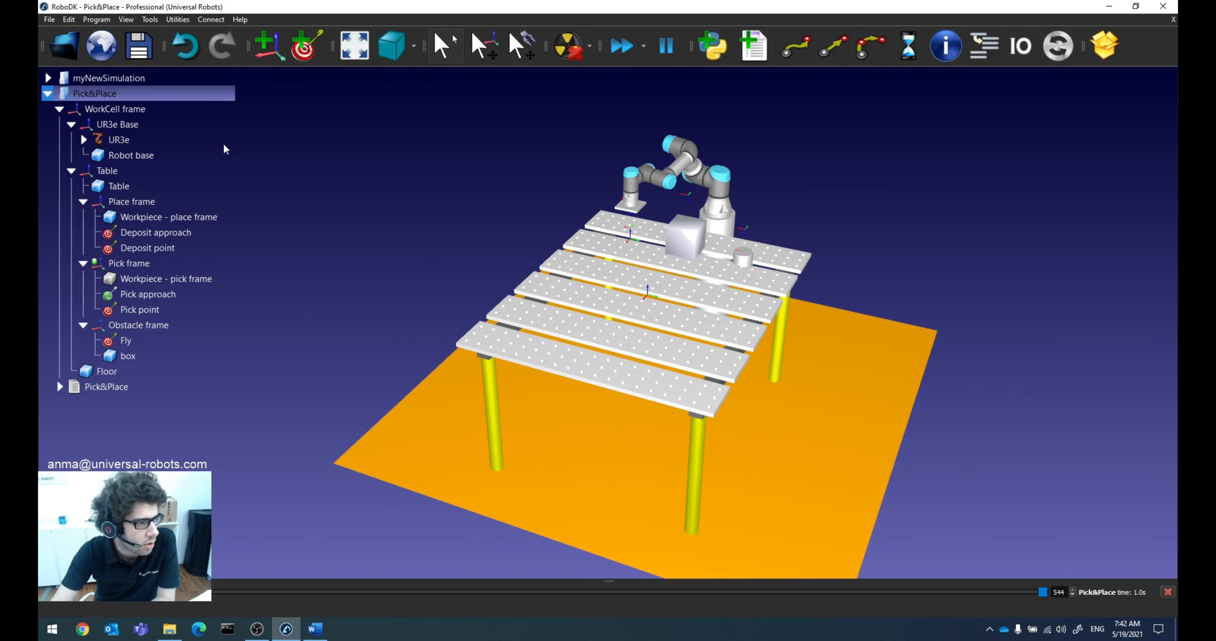
pyautogui.click(126, 111)
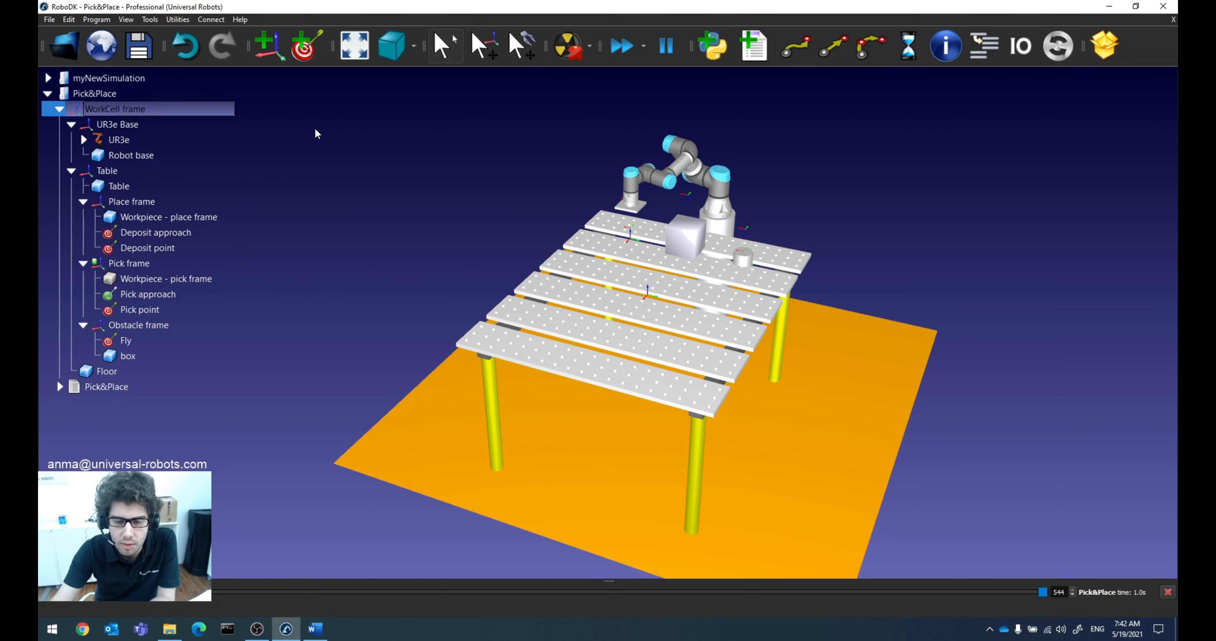
pyautogui.click(302, 150)
pyautogui.click(305, 154)
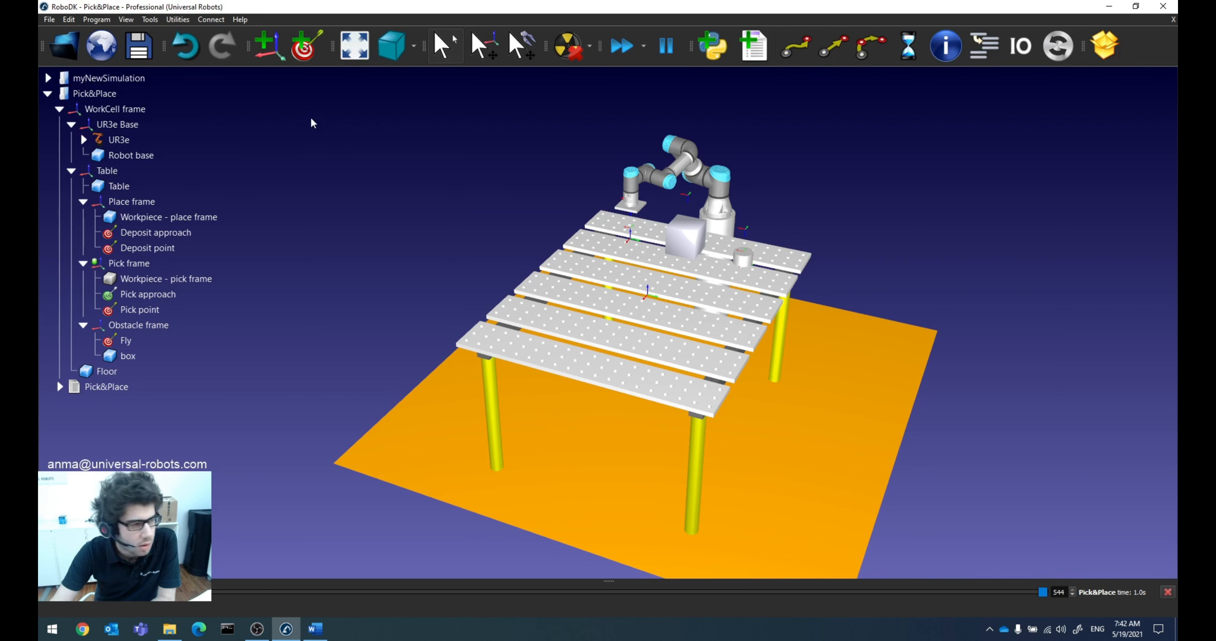
pyautogui.click(144, 161)
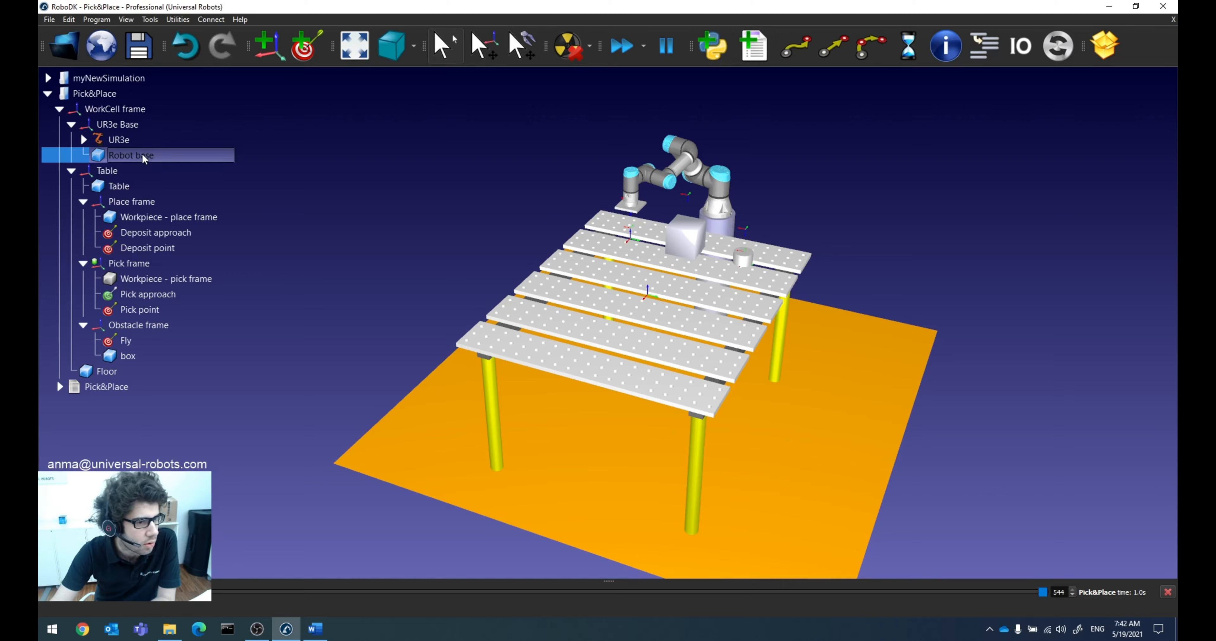
pyautogui.moveTo(854, 289); pyautogui.dragTo(653, 241)
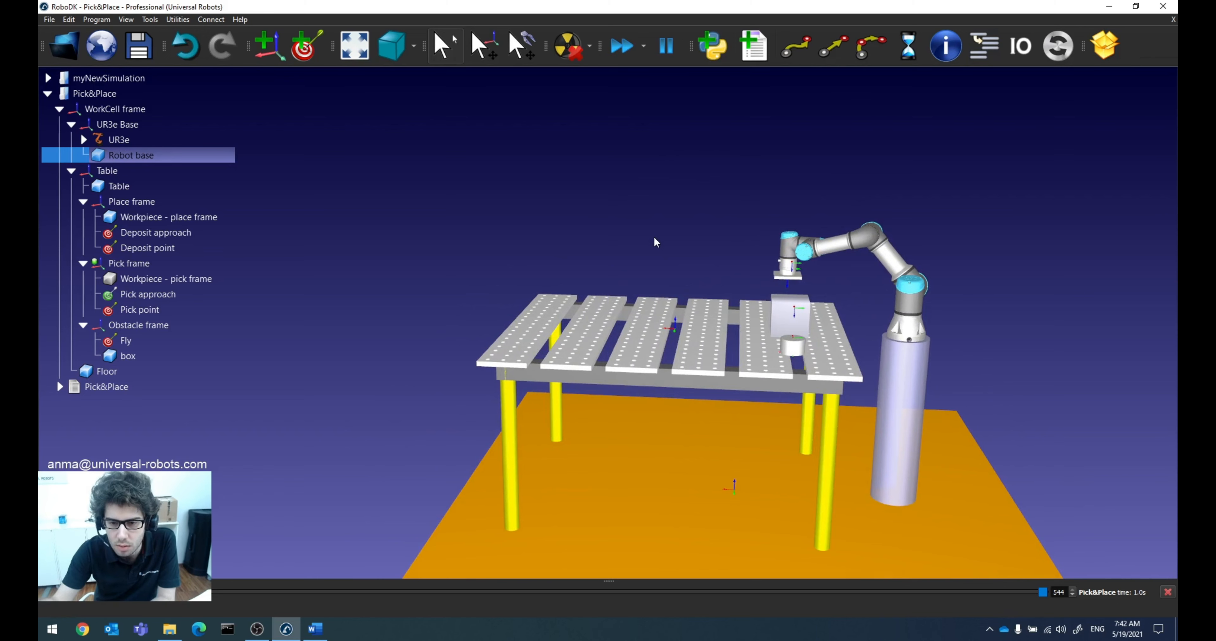
# Step: Try shifting the UR3e Base frame along Y relative to the WorkCell frame, then return Y to 0 and close its details
pyautogui.click(144, 126)
pyautogui.doubleClick(143, 127)
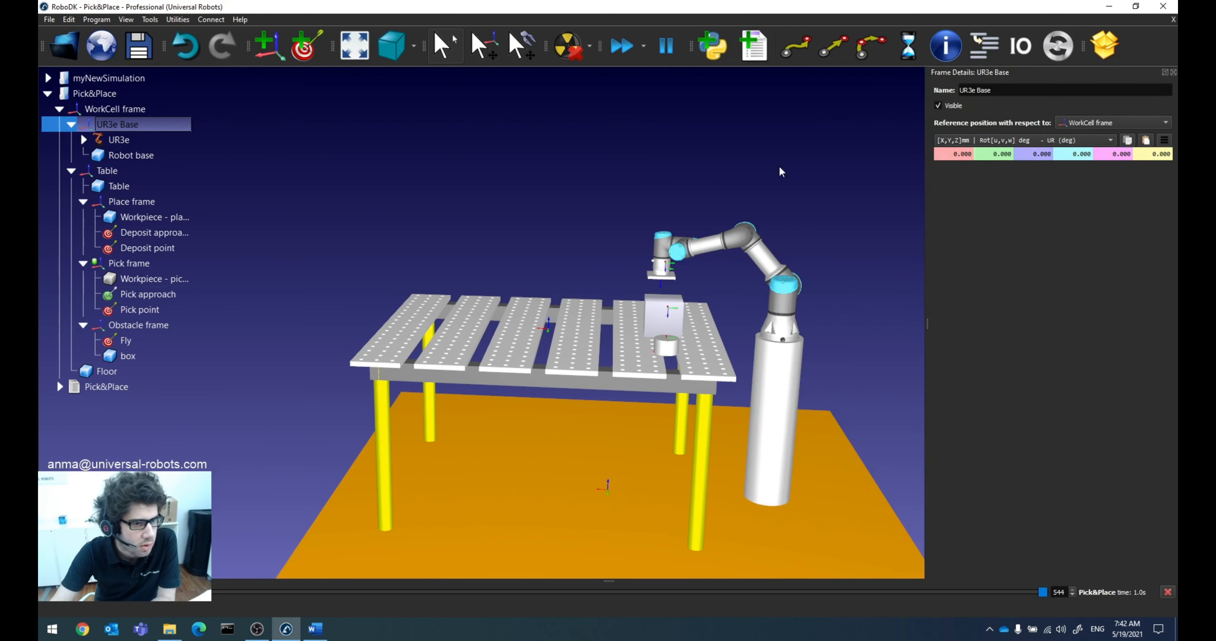
pyautogui.click(984, 153)
pyautogui.scroll(2, 985, 154)
pyautogui.scroll(-11, 985, 154)
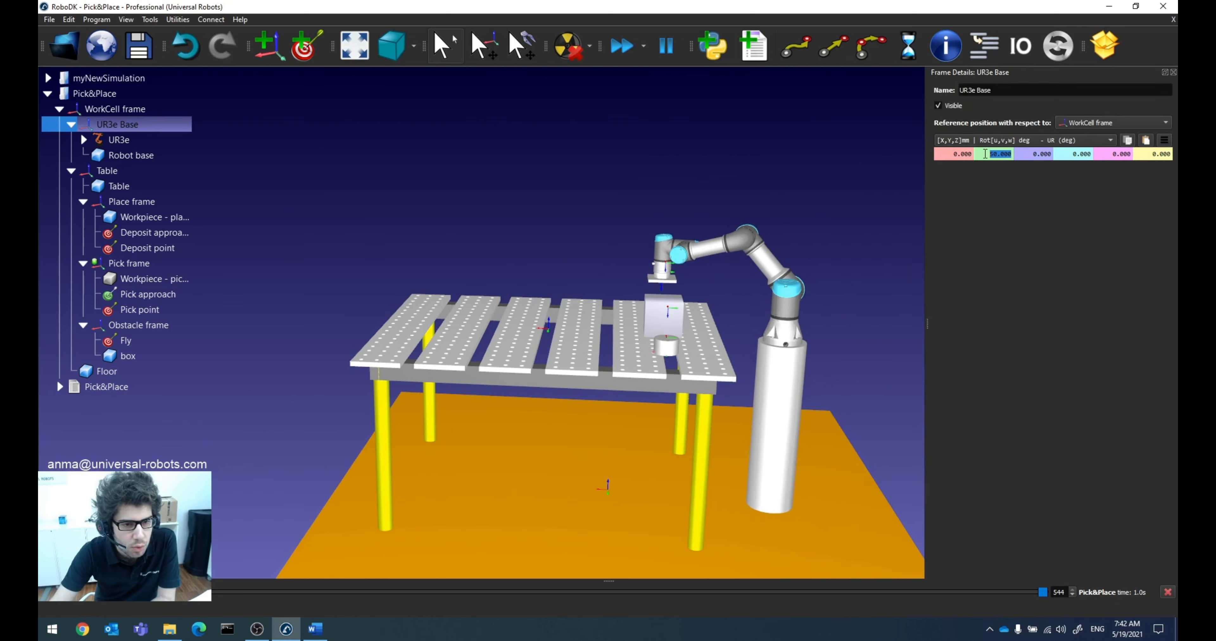
pyautogui.scroll(9, 985, 154)
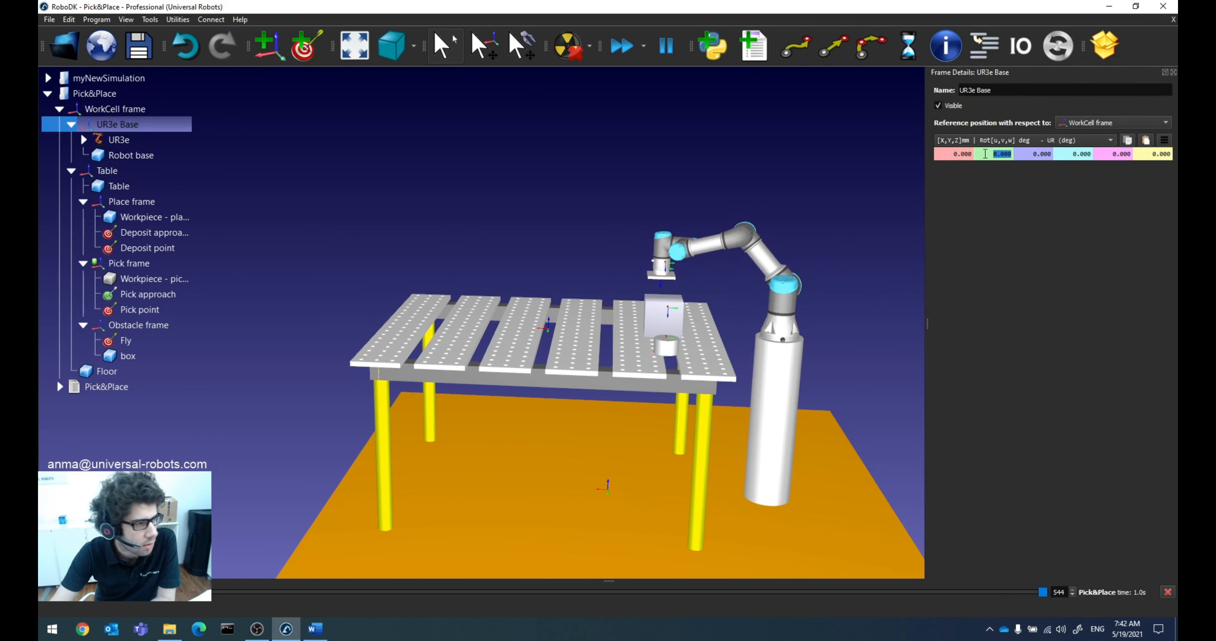
pyautogui.click(1172, 73)
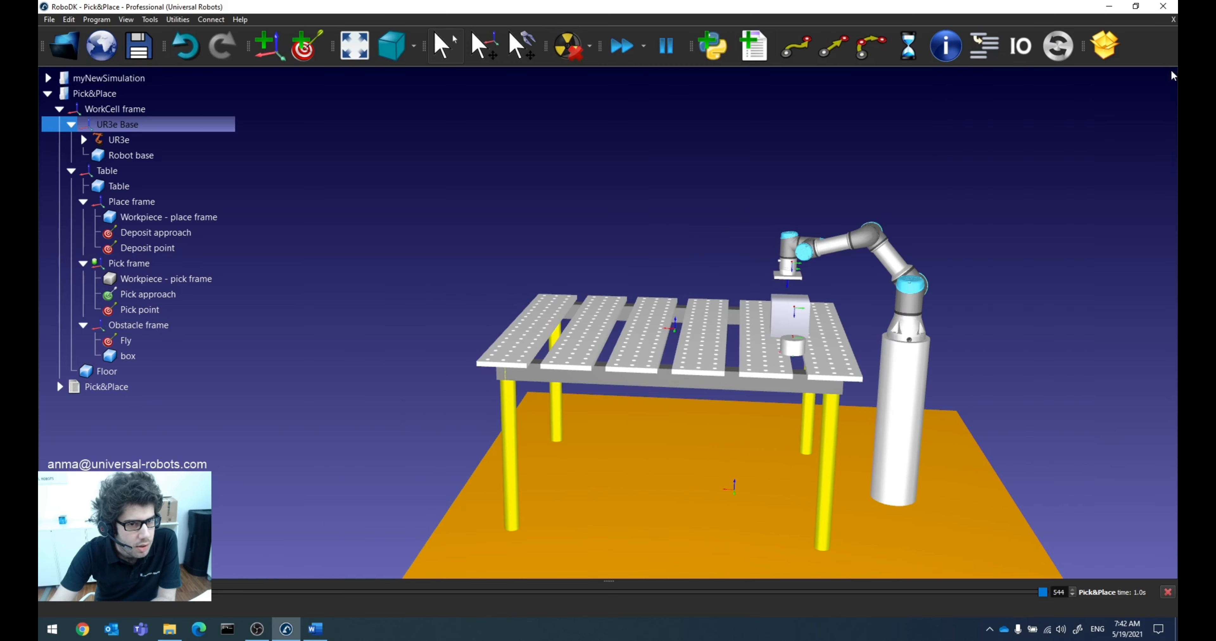
# Step: Return to the myNewSimulation station, add a reference frame and open the new frame's details
pyautogui.moveTo(466, 269); pyautogui.dragTo(547, 314, button='right')
pyautogui.click(142, 171)
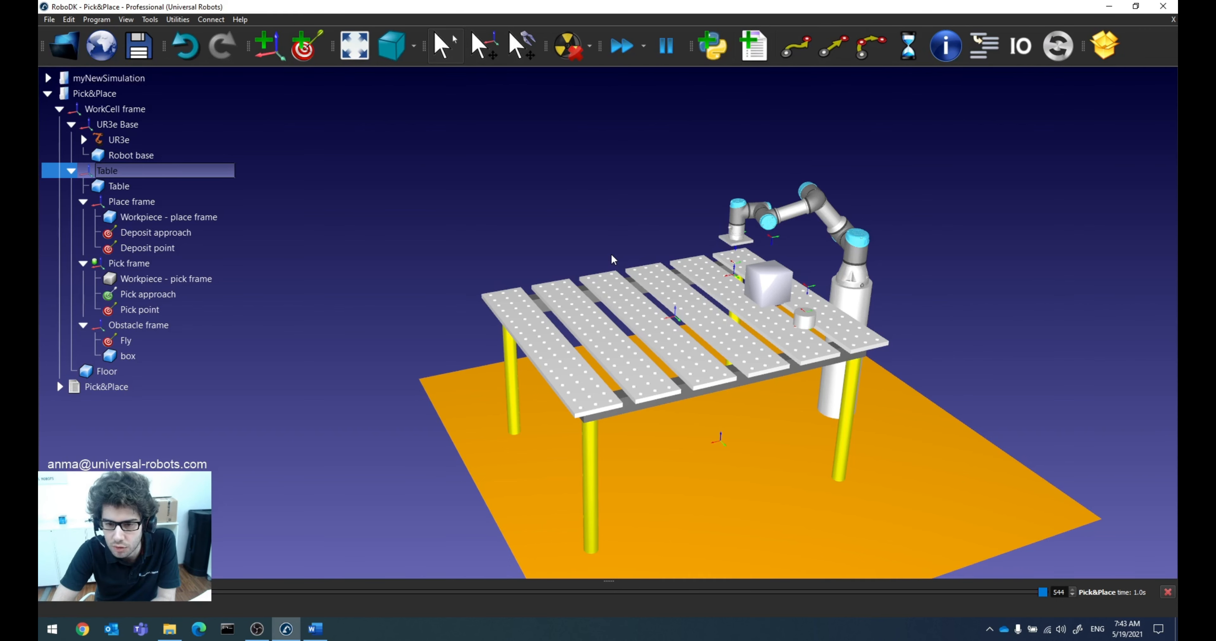
pyautogui.click(128, 82)
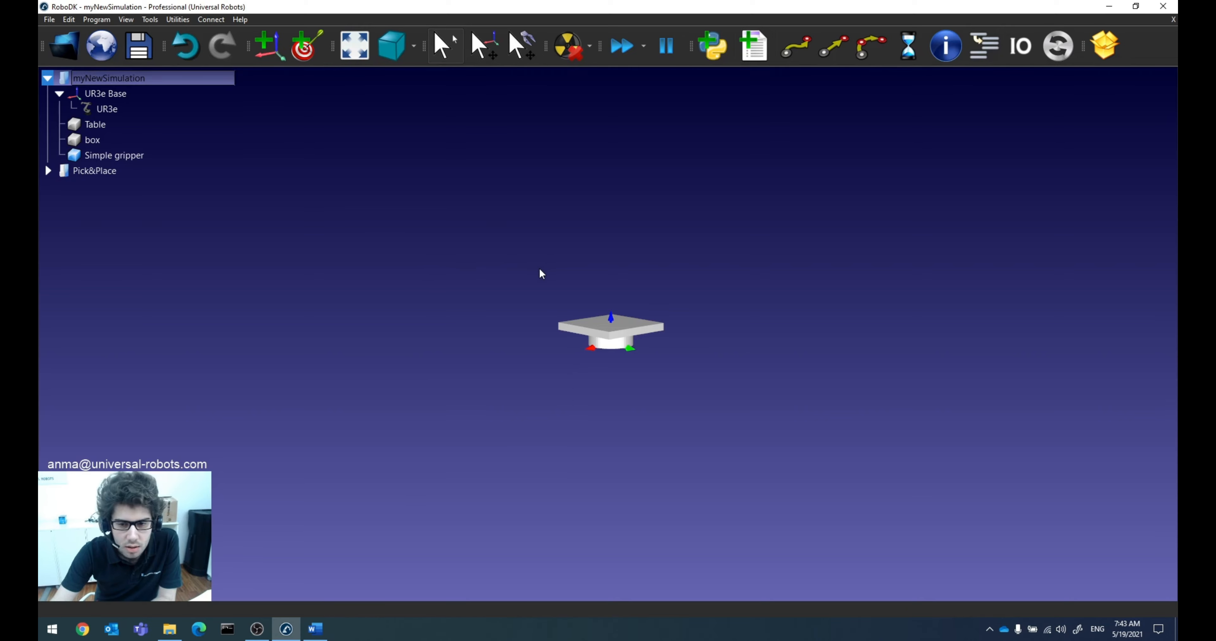
pyautogui.moveTo(608, 289); pyautogui.dragTo(618, 313)
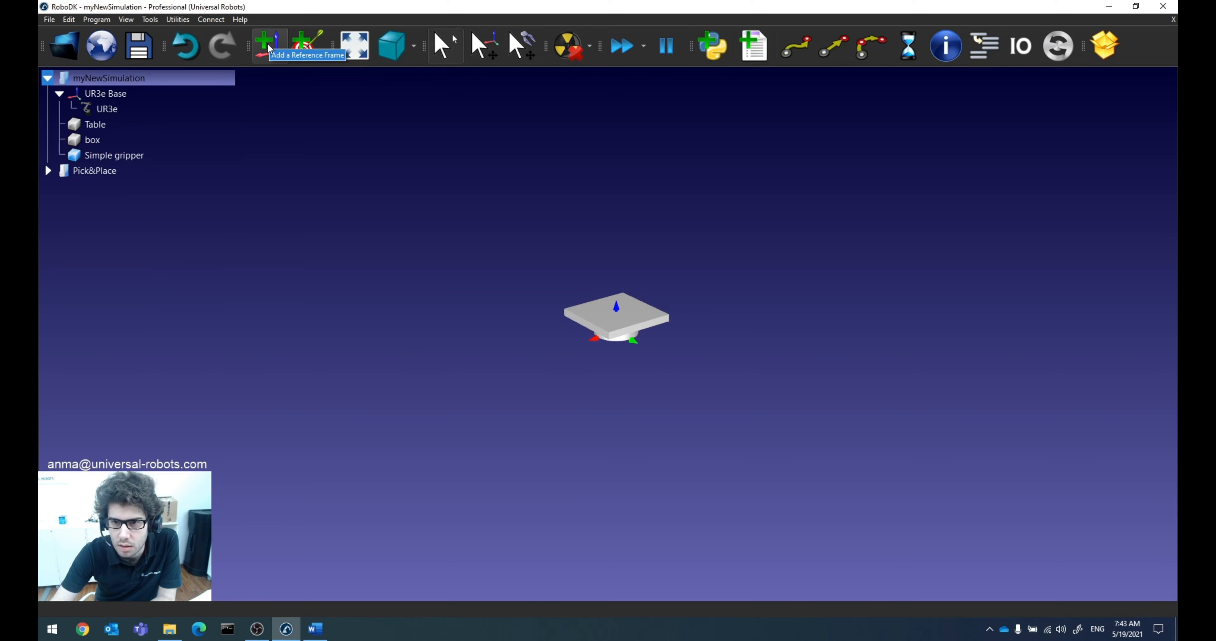
pyautogui.click(265, 45)
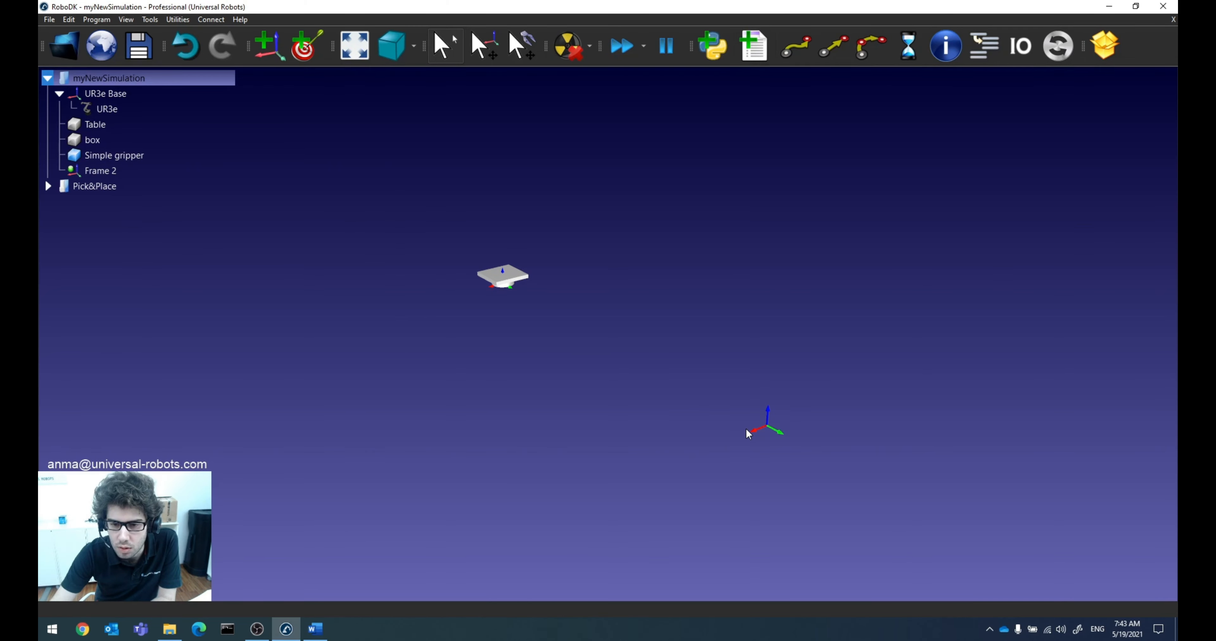
pyautogui.doubleClick(122, 172)
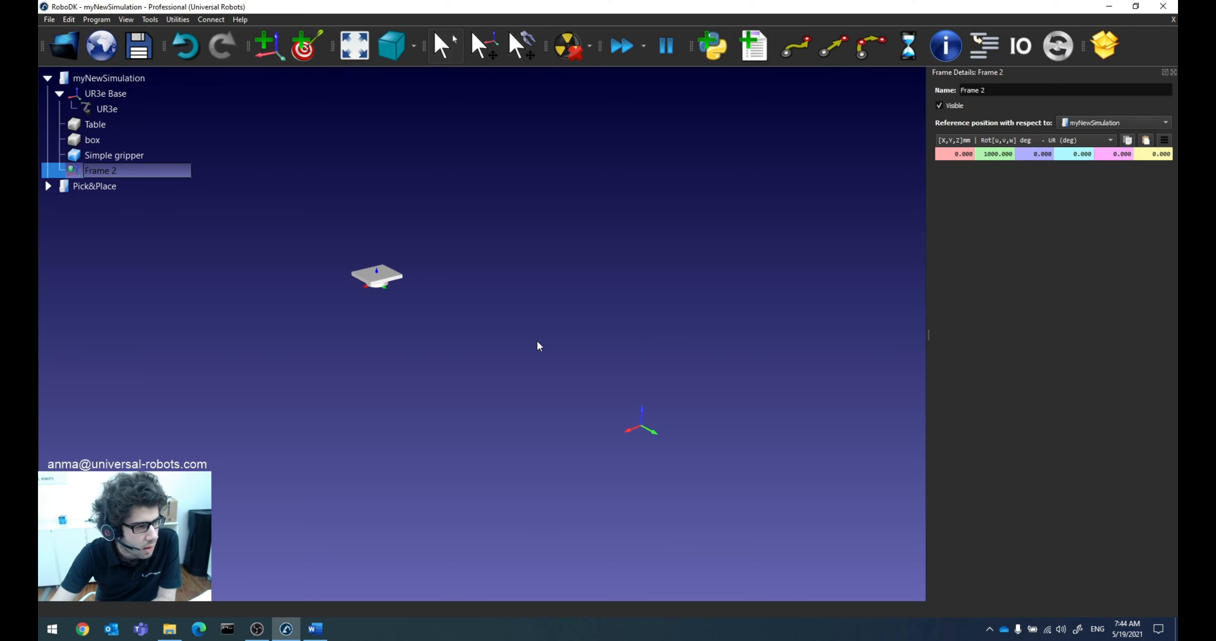
pyautogui.click(213, 280)
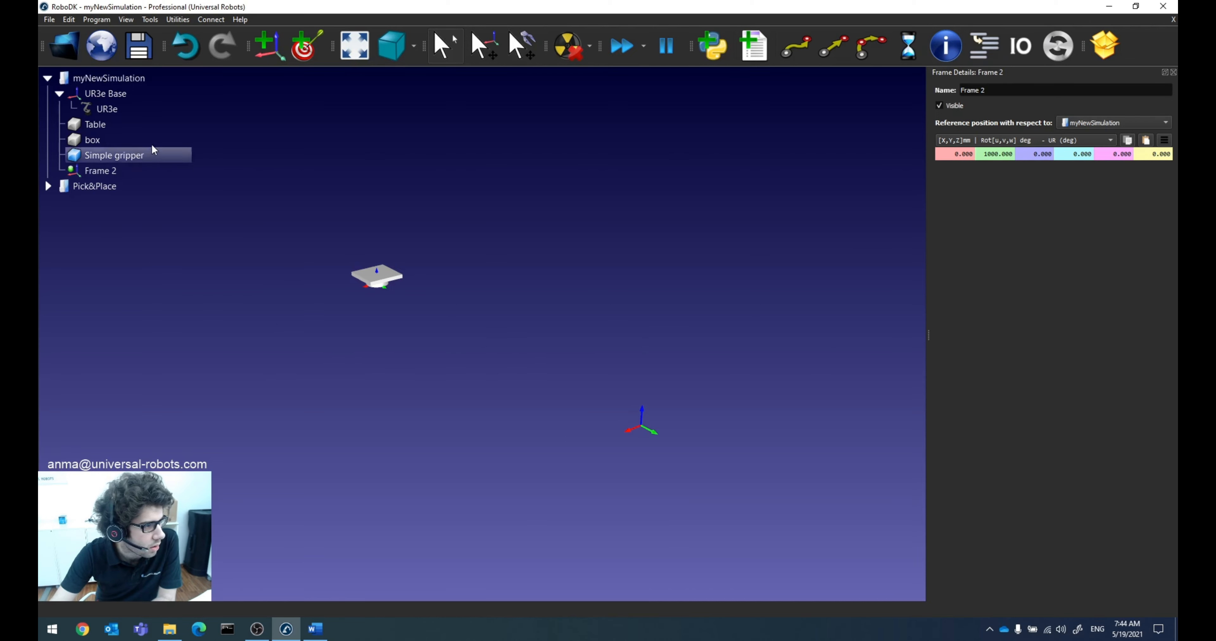
# Step: Add two more reference frames to myNewSimulation and open their details to compare the positions of all three new frames
pyautogui.click(265, 50)
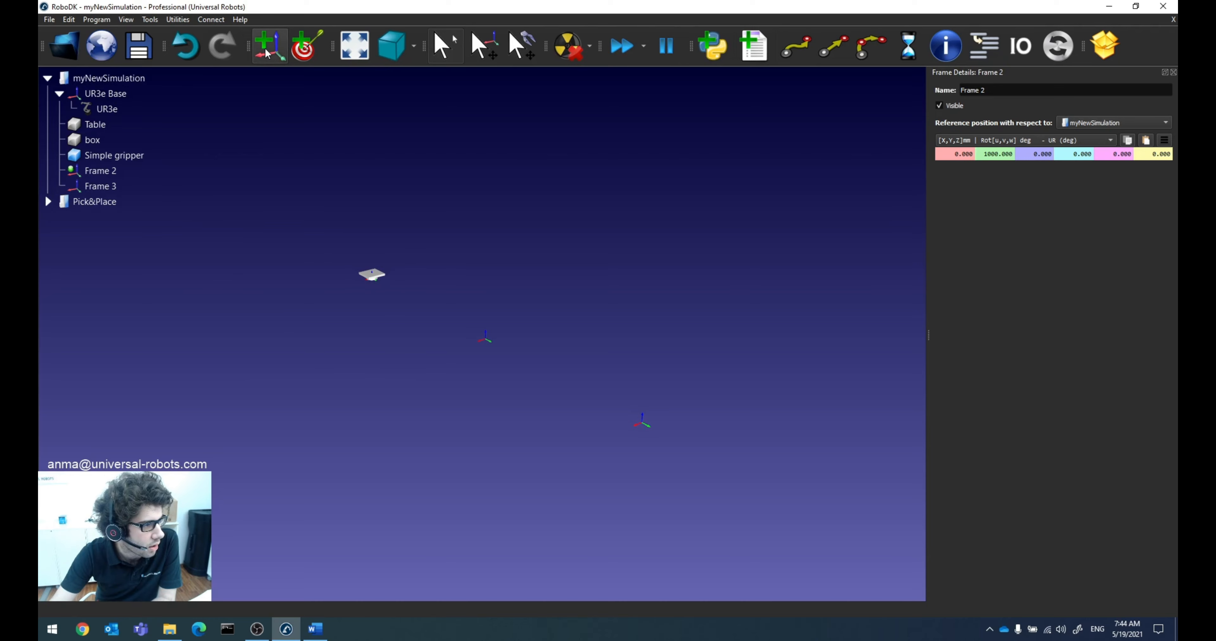
pyautogui.click(265, 49)
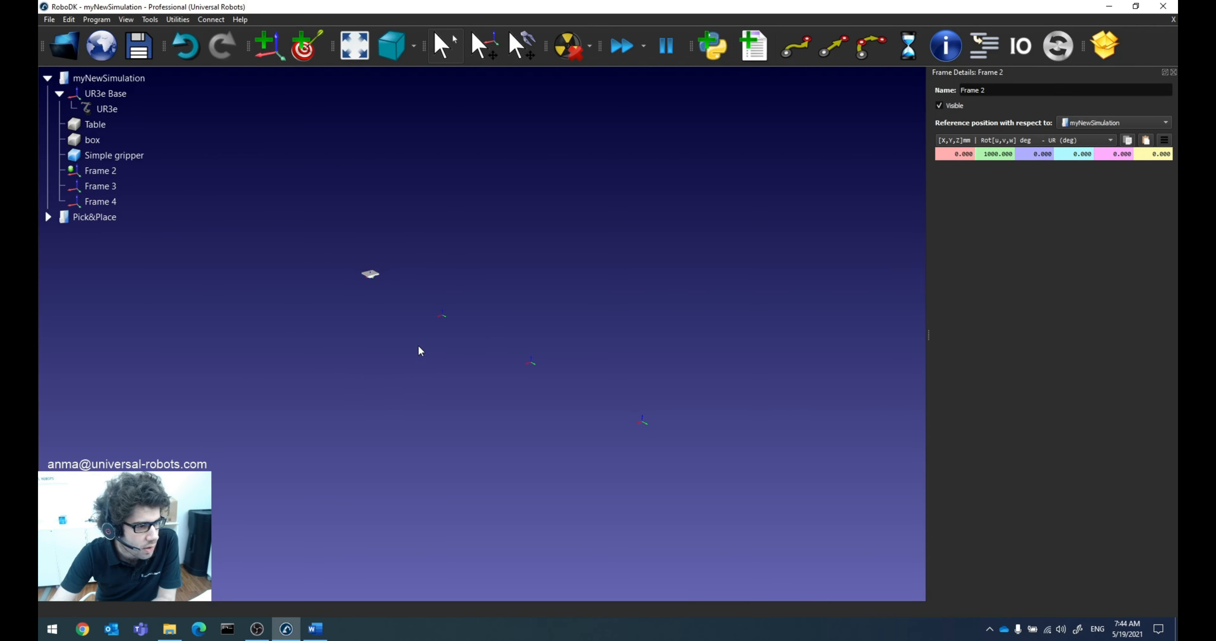
pyautogui.doubleClick(108, 189)
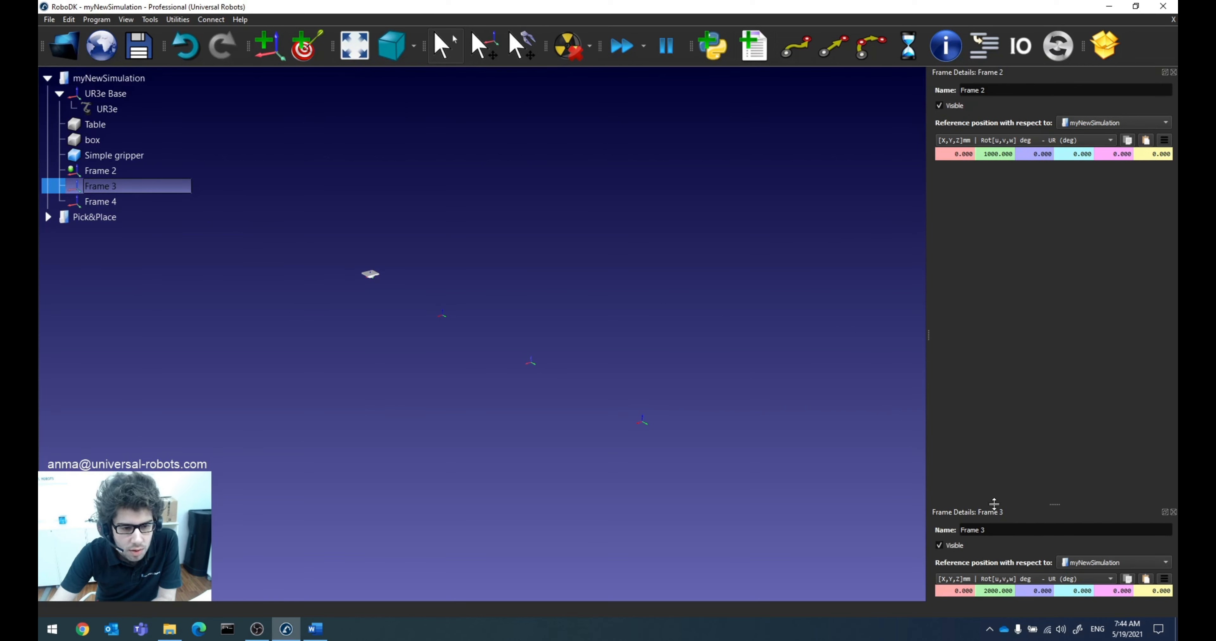
pyautogui.moveTo(994, 503); pyautogui.dragTo(994, 216)
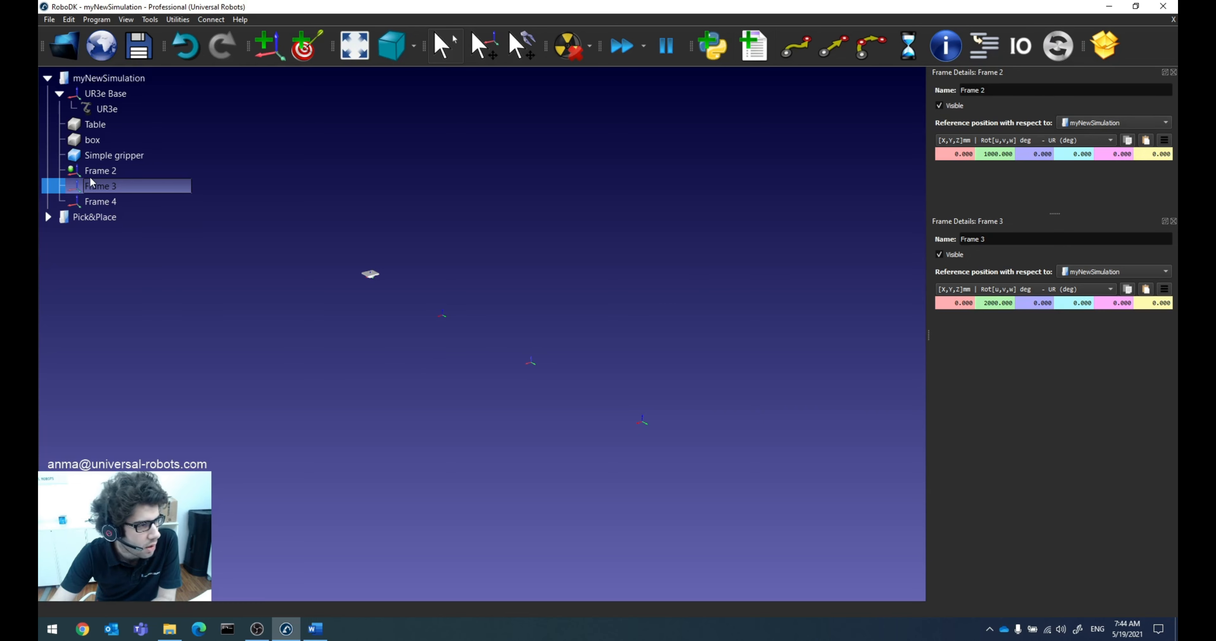
pyautogui.doubleClick(138, 201)
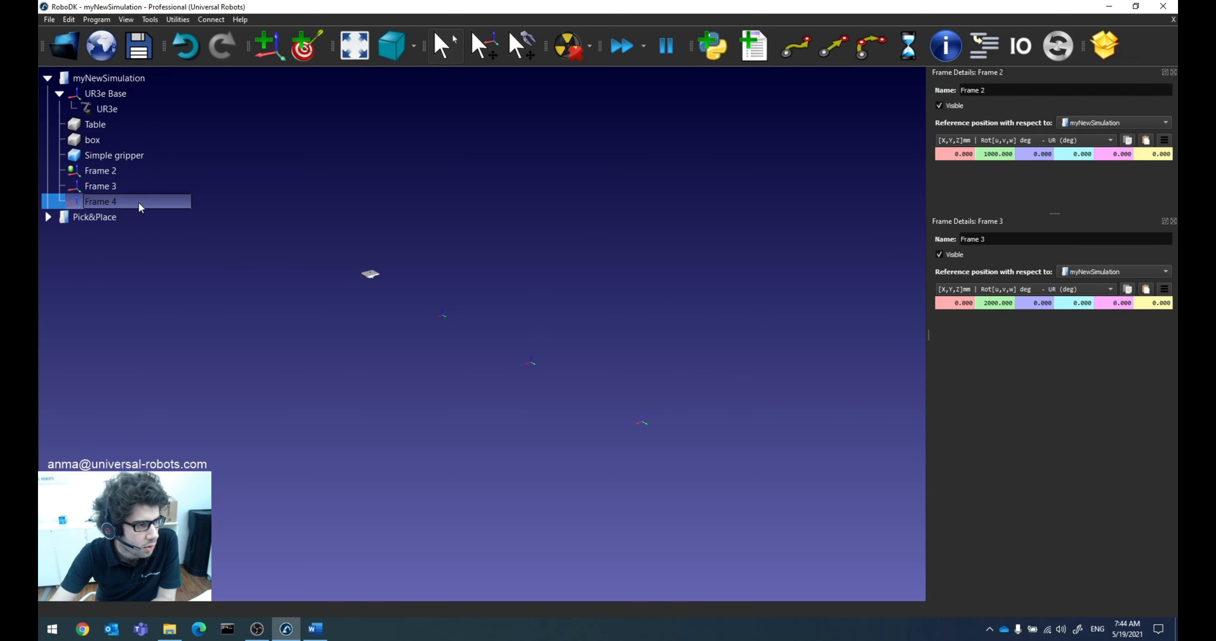
pyautogui.moveTo(998, 505); pyautogui.dragTo(1005, 370)
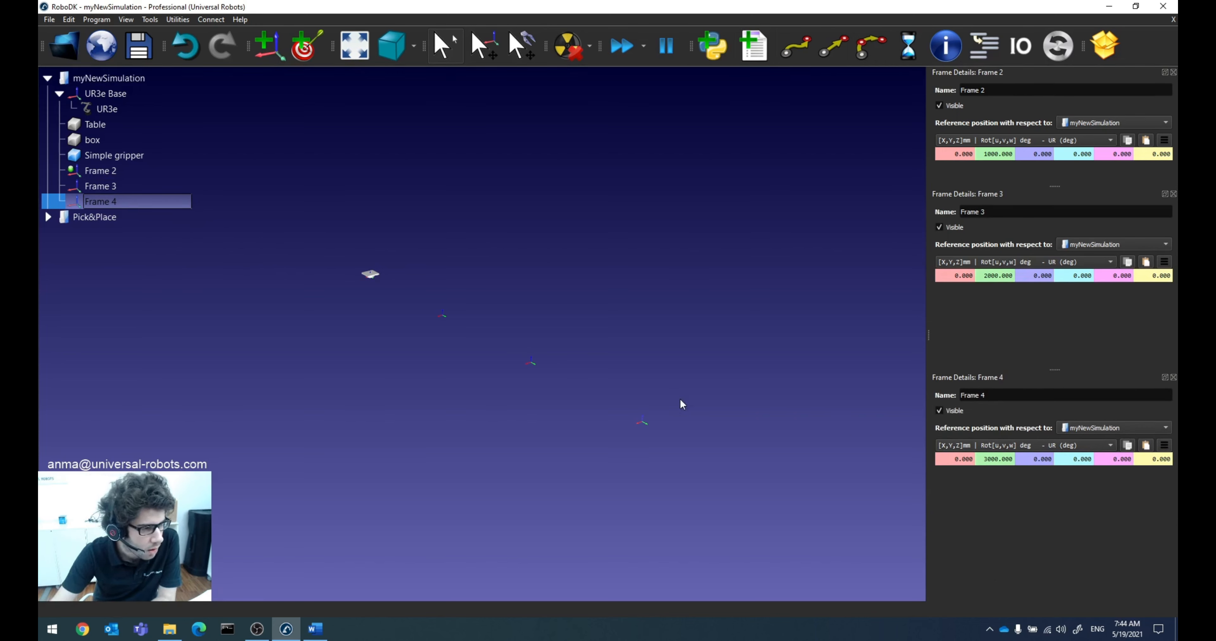
# Step: Delete the extra reference frames Frame 3 and Frame 4
pyautogui.click(126, 189)
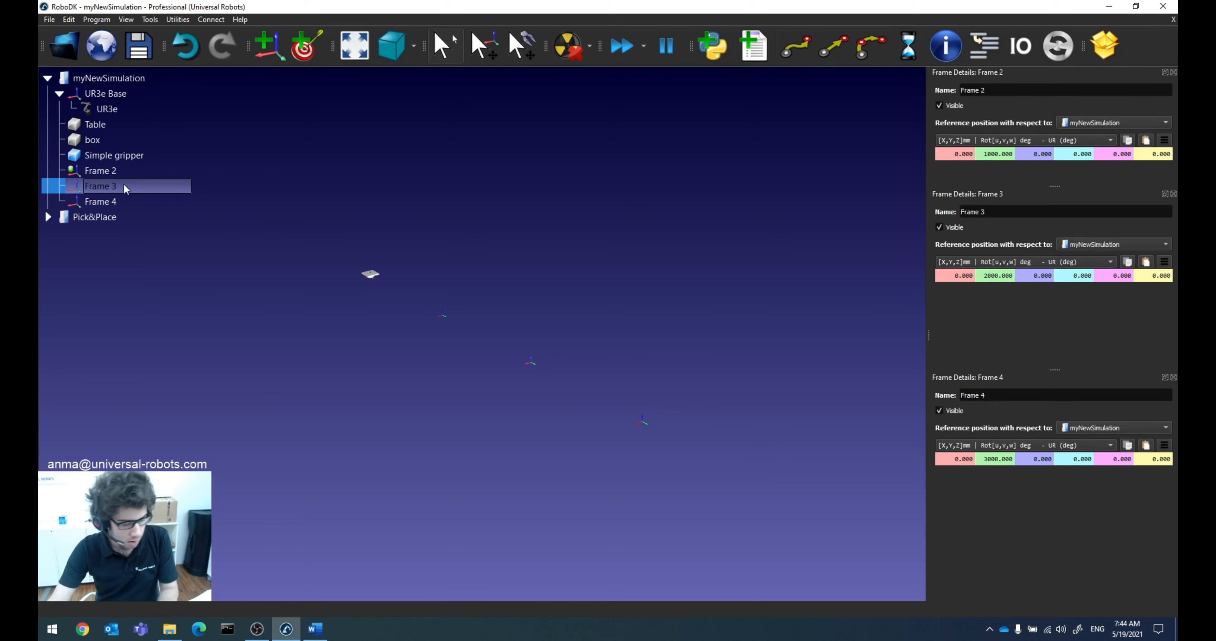
pyautogui.keyDown('shift'); pyautogui.click(120, 200); pyautogui.keyUp('shift')
pyautogui.press('Delete')
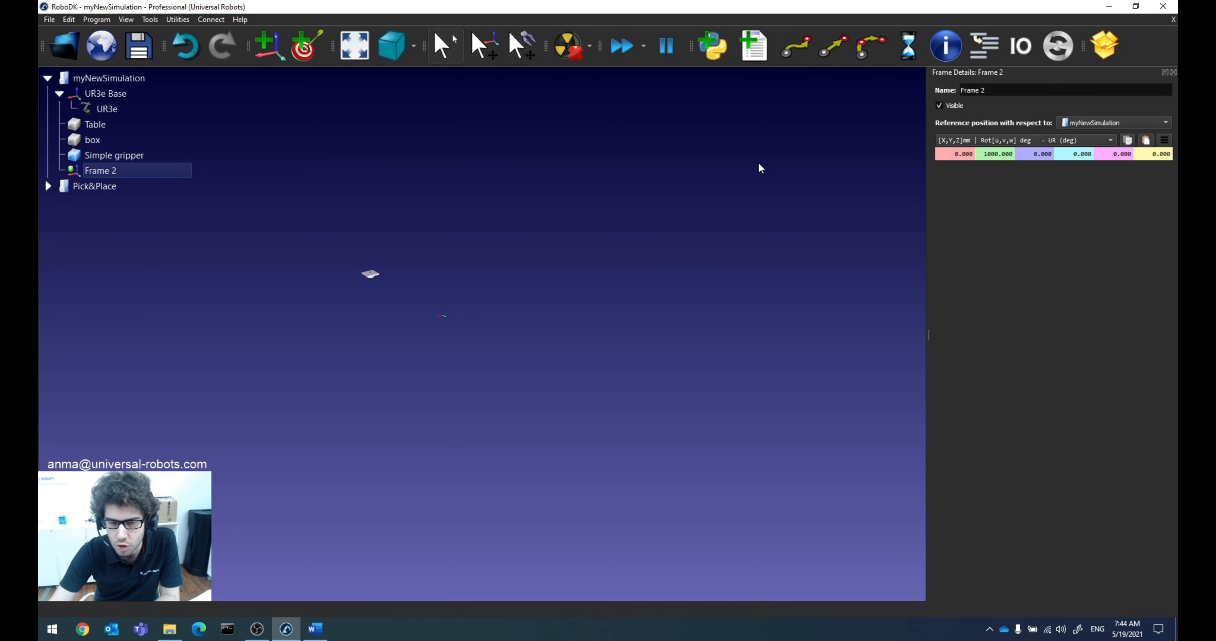
# Step: Rename Frame 2 to Workcell and set its Y position to 0 mm relative to myNewSimulation
pyautogui.click(1007, 90)
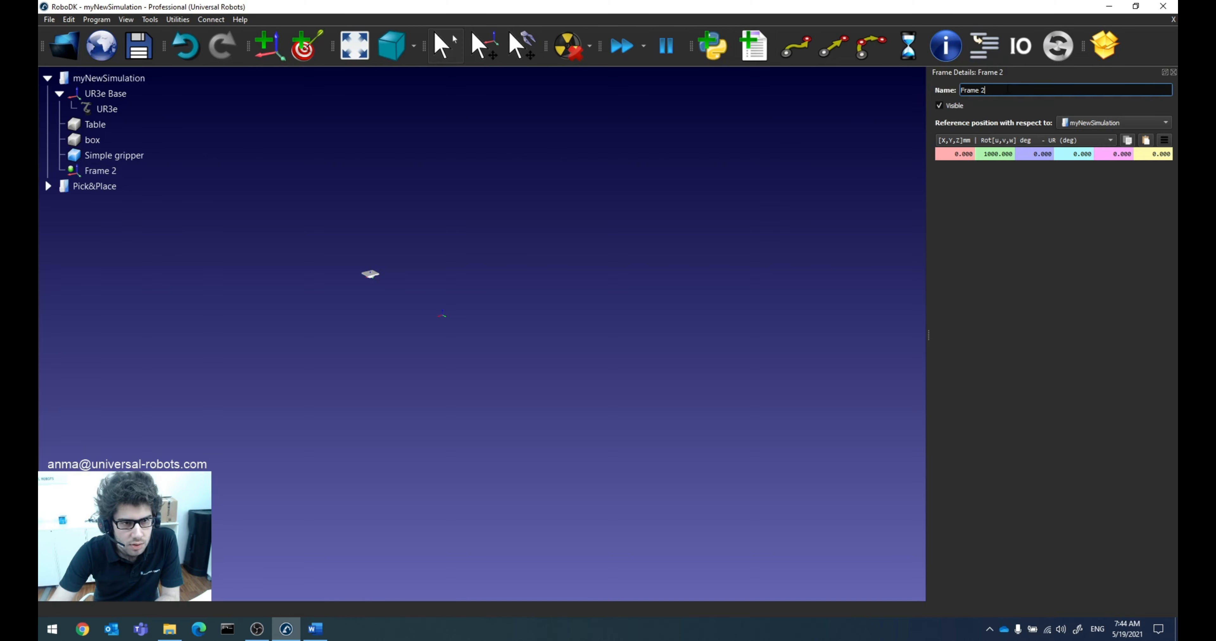
pyautogui.moveTo(1006, 88); pyautogui.dragTo(967, 90)
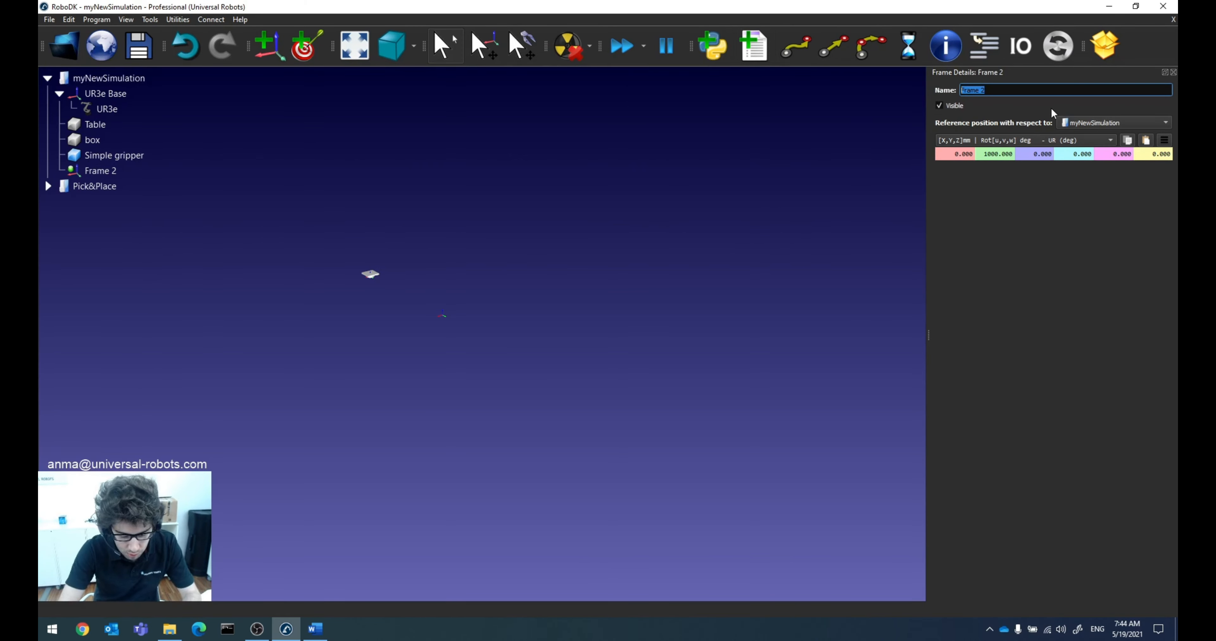
pyautogui.write('Workcell')
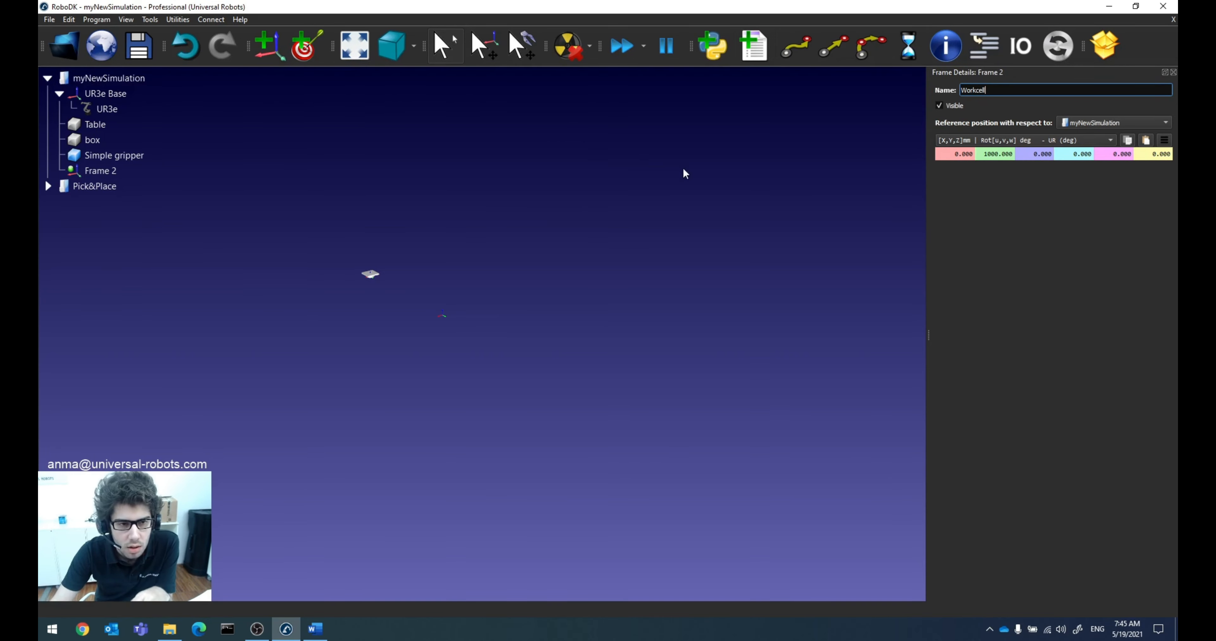
pyautogui.doubleClick(996, 154)
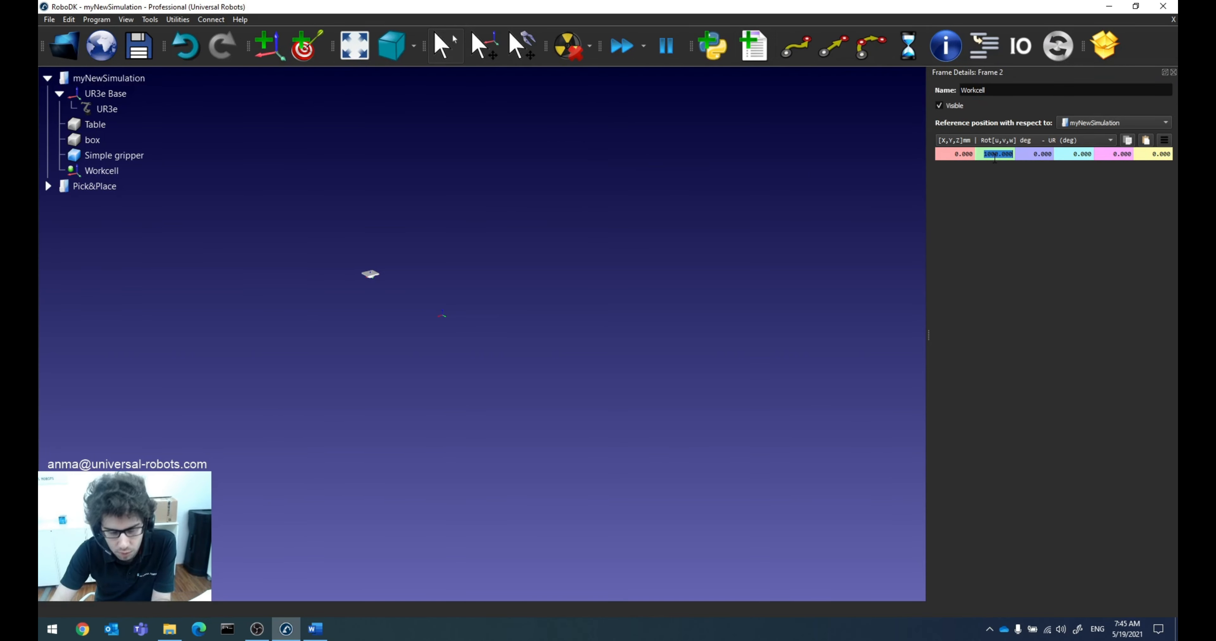
pyautogui.write('0')
pyautogui.press('Return')
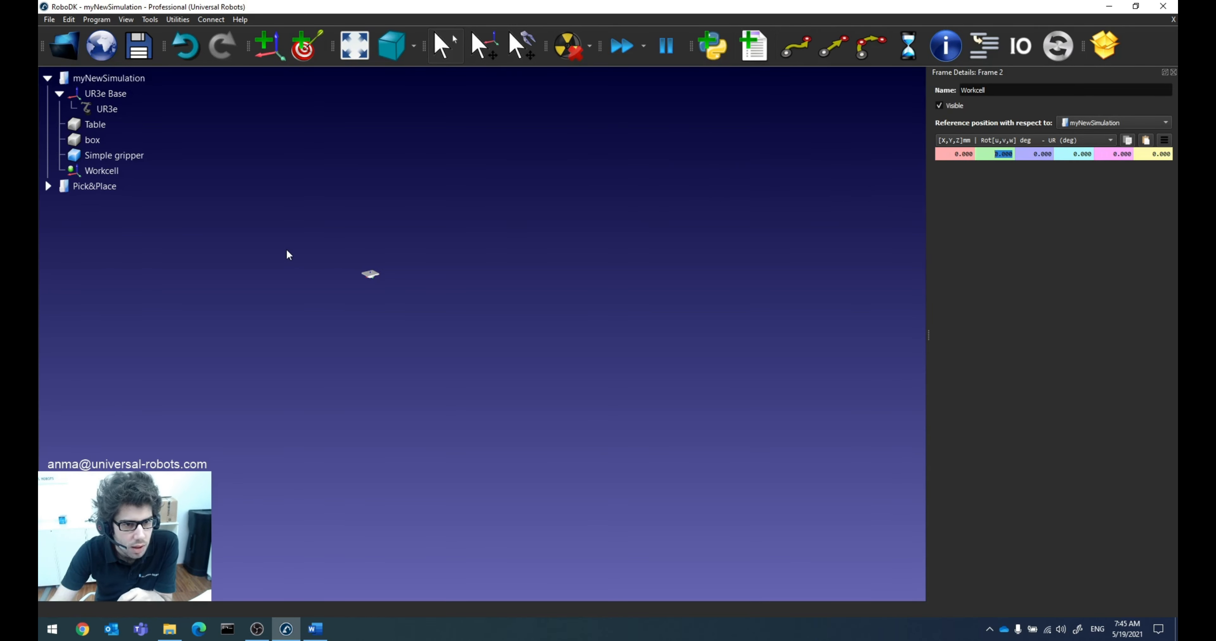
pyautogui.scroll(-2, 246, 267)
pyautogui.scroll(3, 235, 271)
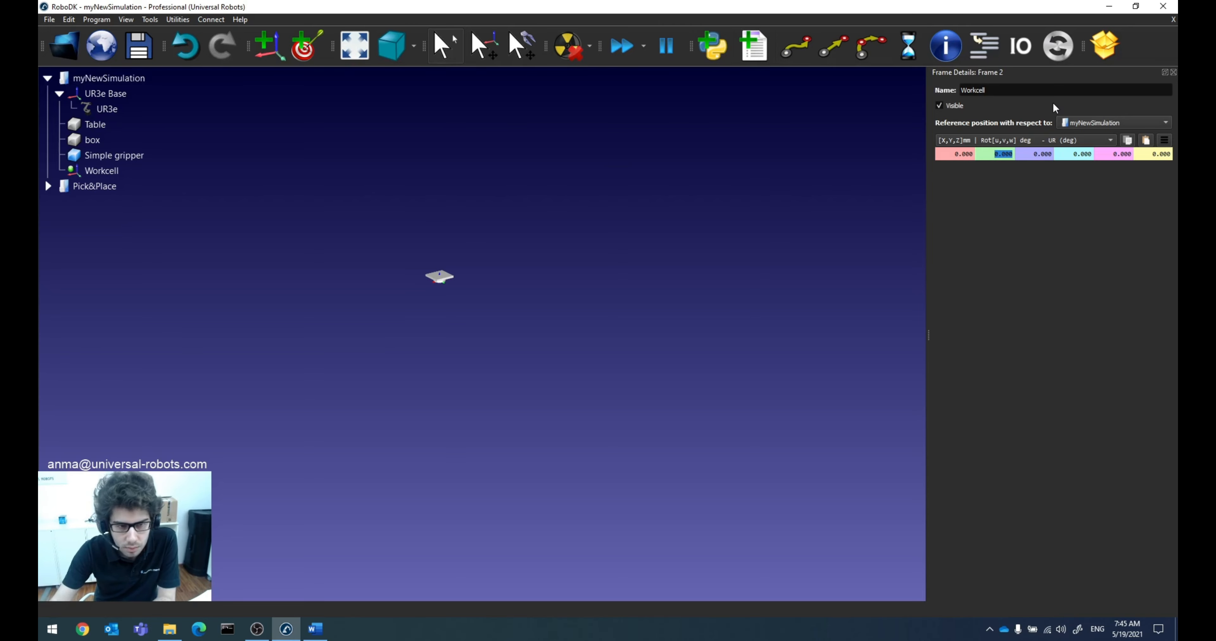
# Step: Add a reference frame as a child of the Workcell frame
pyautogui.click(662, 264)
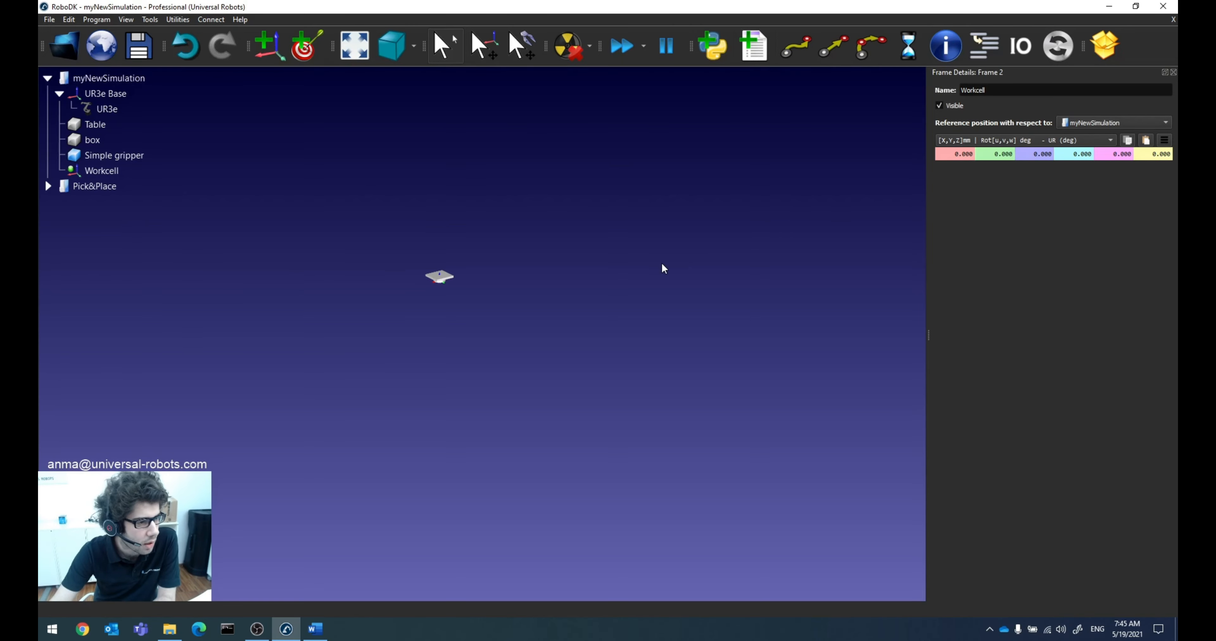
pyautogui.scroll(3, 264, 287)
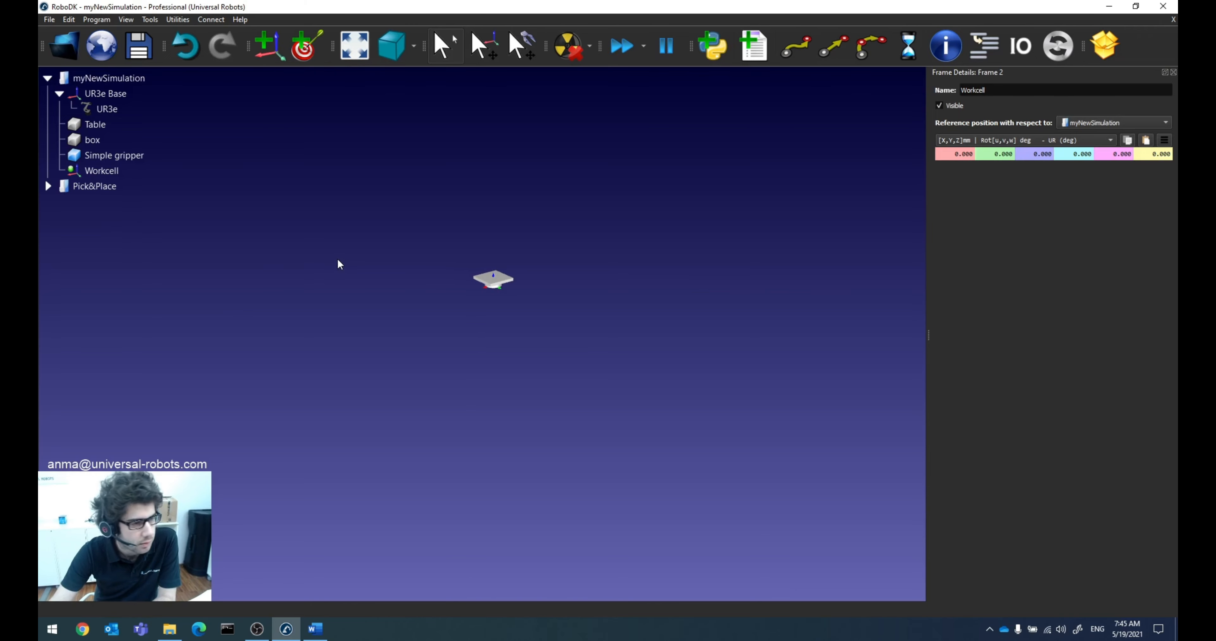
pyautogui.click(146, 173)
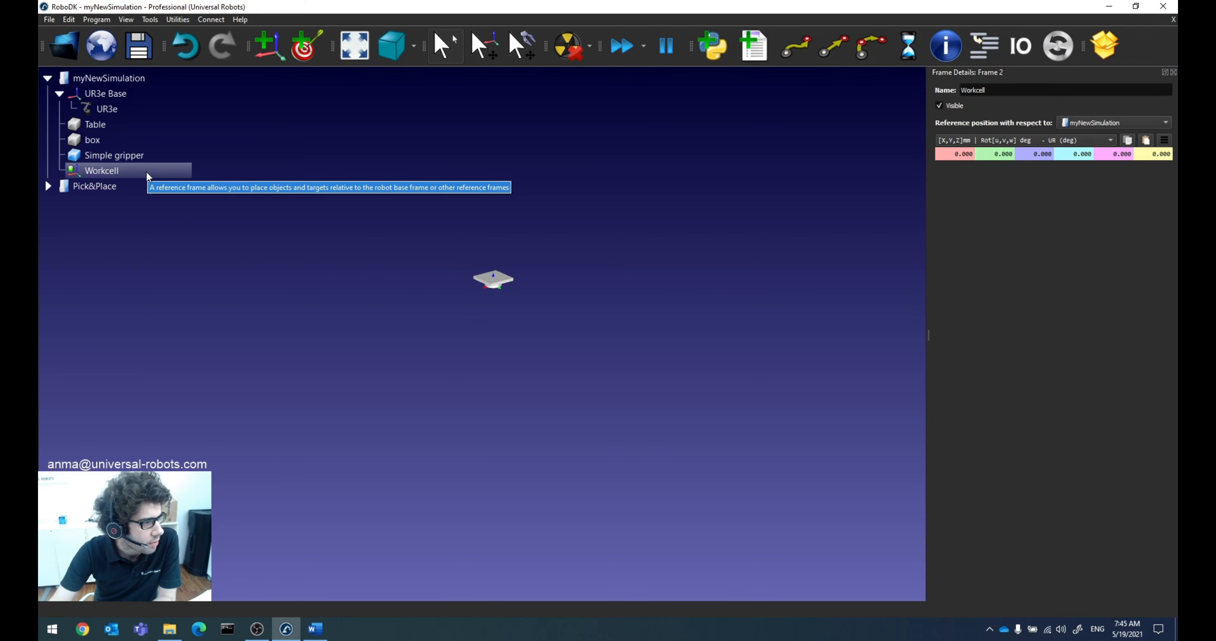
pyautogui.click(114, 171)
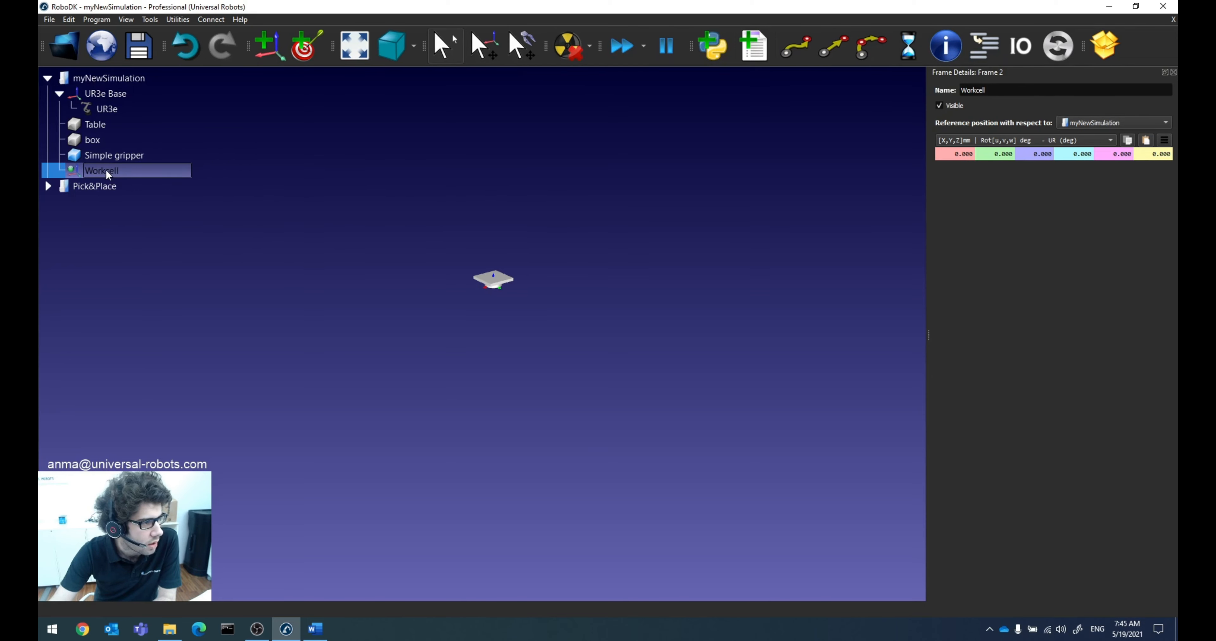
pyautogui.click(279, 50)
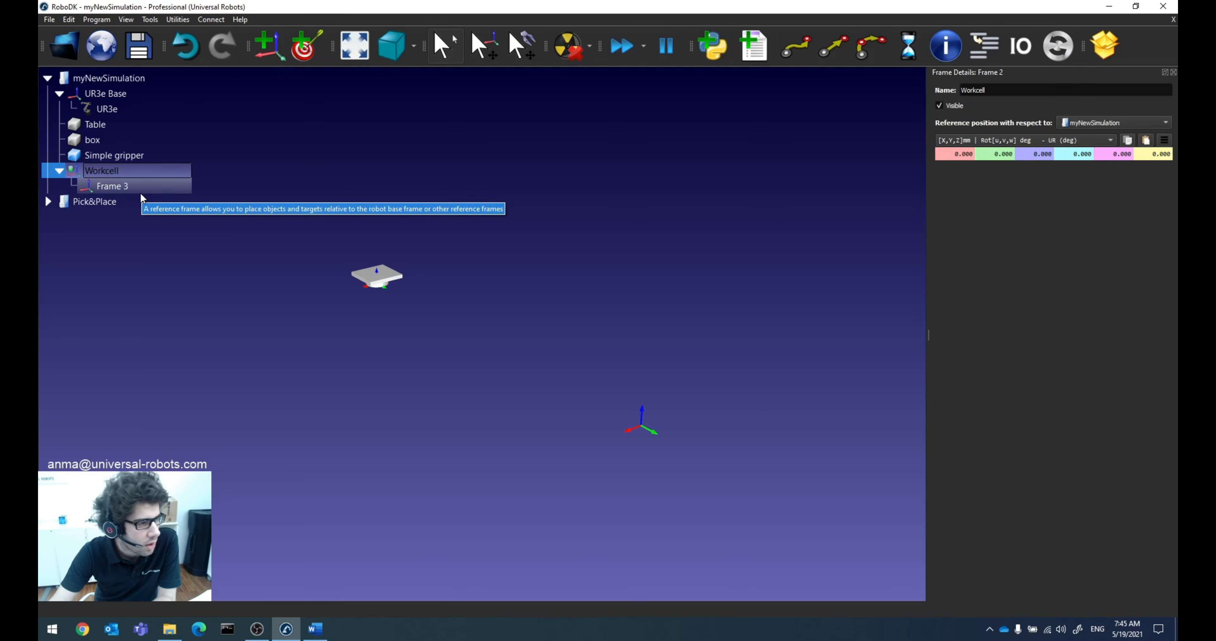
pyautogui.click(110, 187)
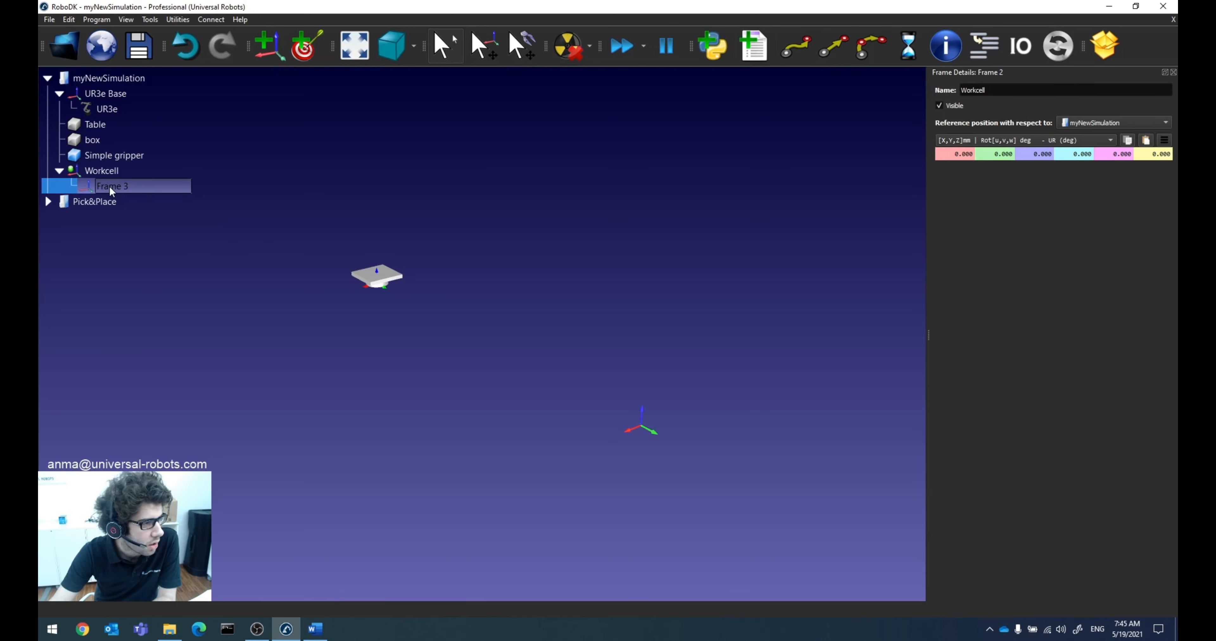
# Step: Add another reference frame to the myNewSimulation station and nest it under Workcell and within Frame 3
pyautogui.click(113, 79)
pyautogui.click(269, 46)
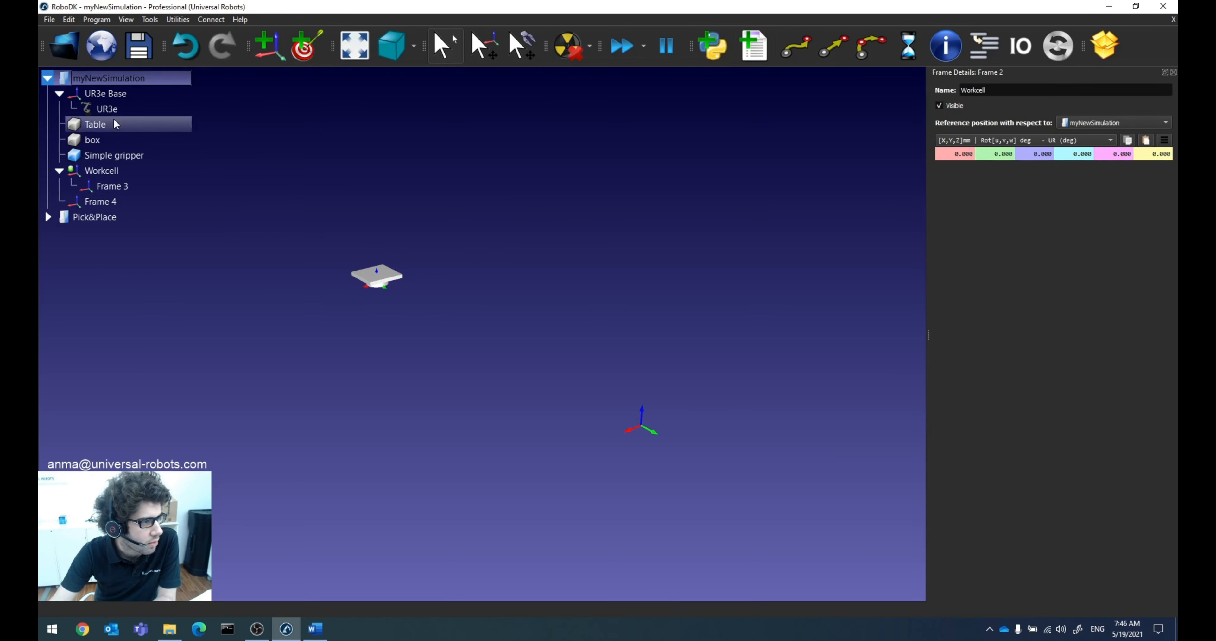
pyautogui.scroll(-2, 350, 325)
pyautogui.moveTo(88, 202); pyautogui.dragTo(122, 171)
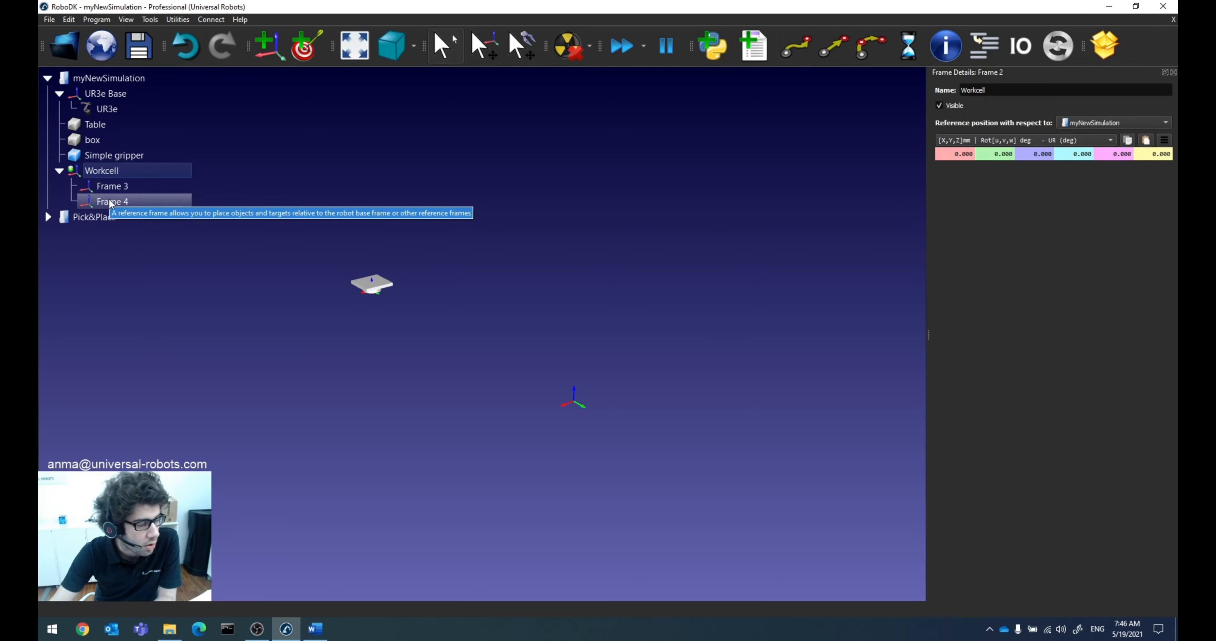
pyautogui.moveTo(109, 202); pyautogui.dragTo(123, 187)
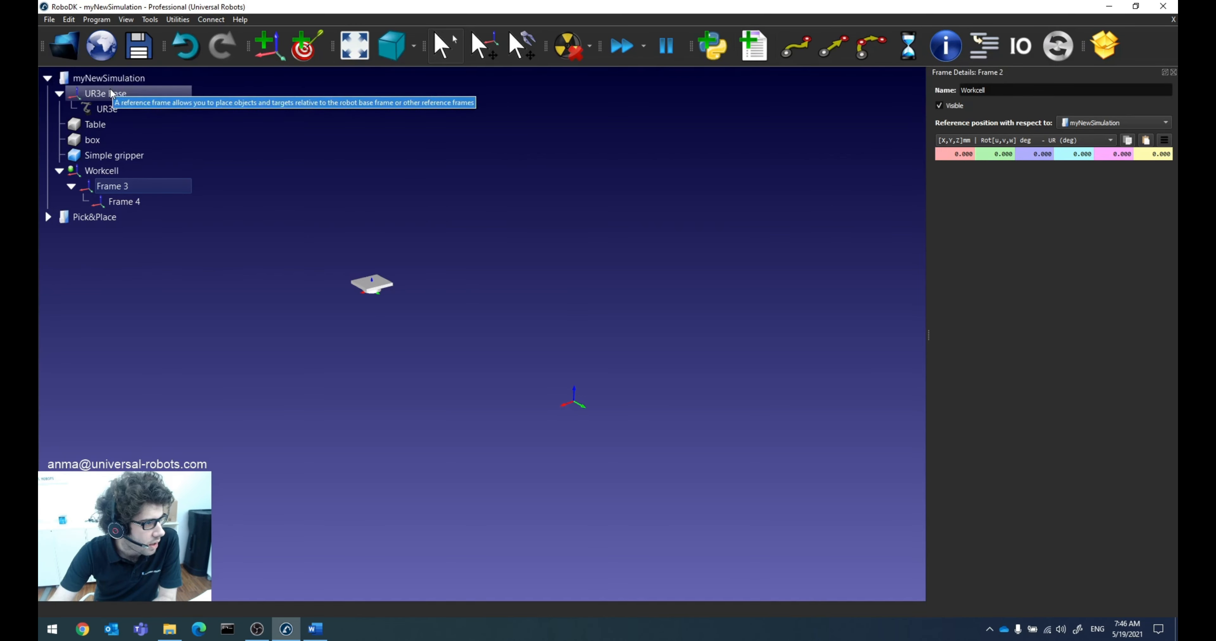
# Step: Move UR3e Base under the Workcell frame and expand it in the station tree
pyautogui.click(86, 171)
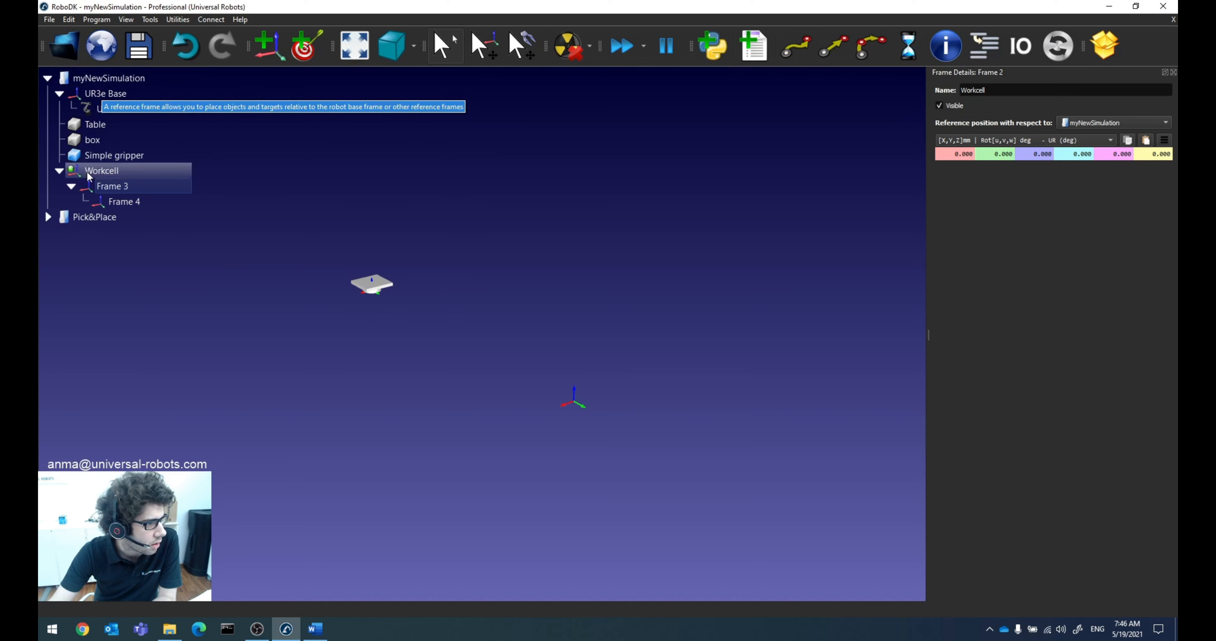
pyautogui.moveTo(101, 92); pyautogui.dragTo(122, 170)
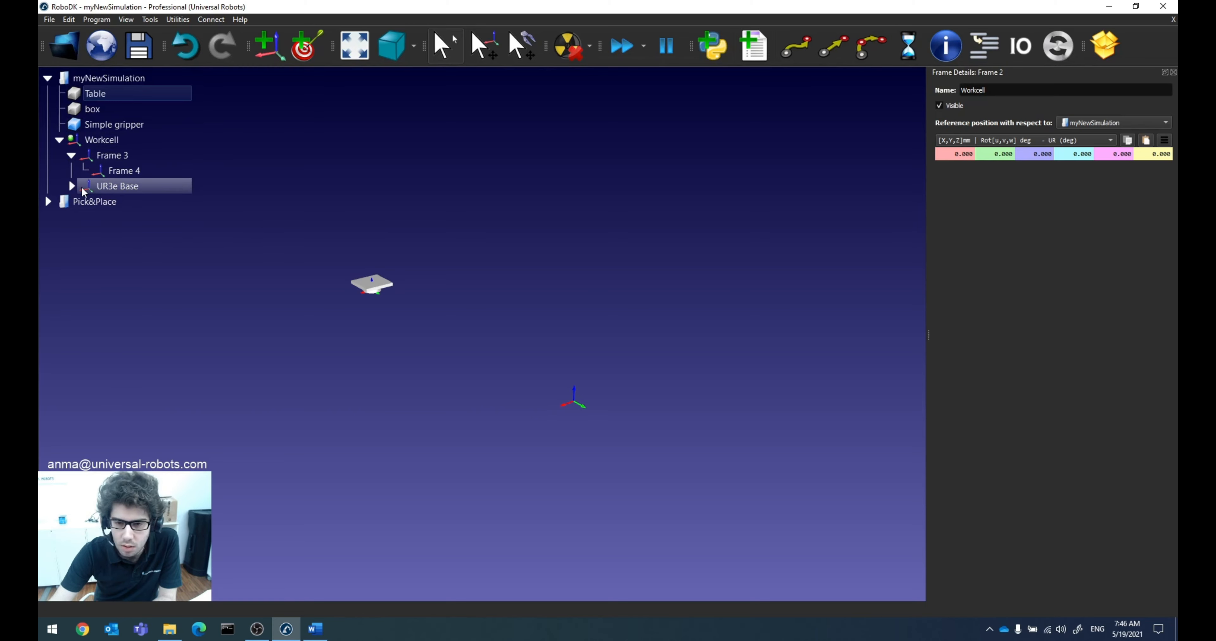
pyautogui.click(72, 186)
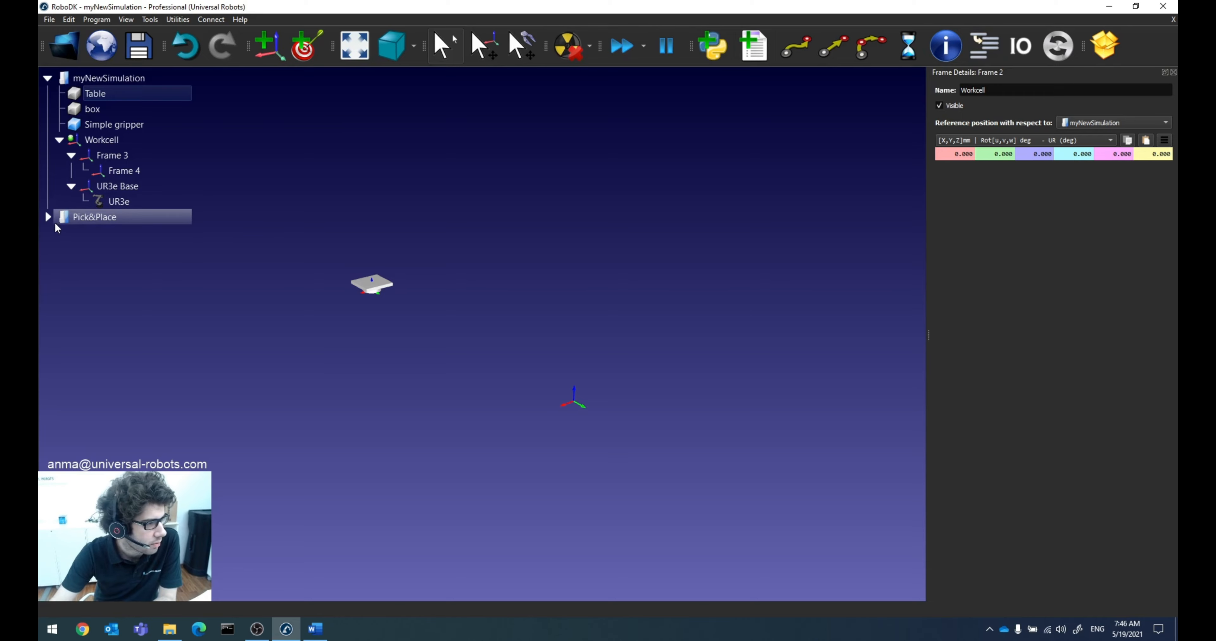
# Step: Consult the Pick&Place station's tree and rename Frame 3 in myNewSimulation to Table frame
pyautogui.click(100, 216)
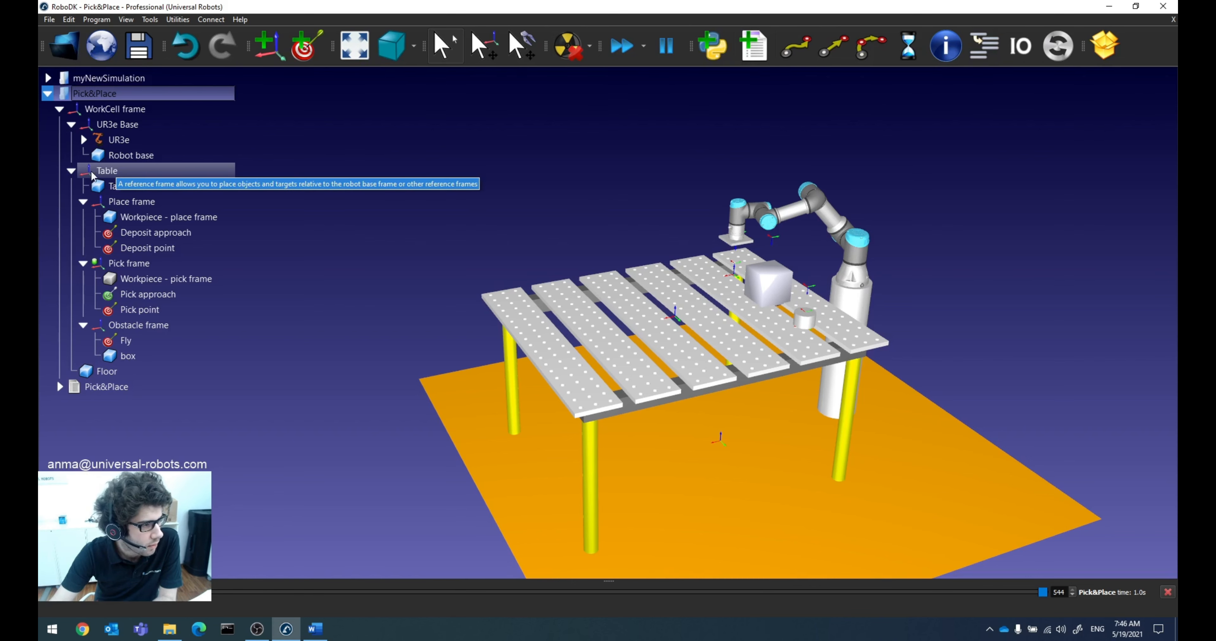
pyautogui.click(107, 83)
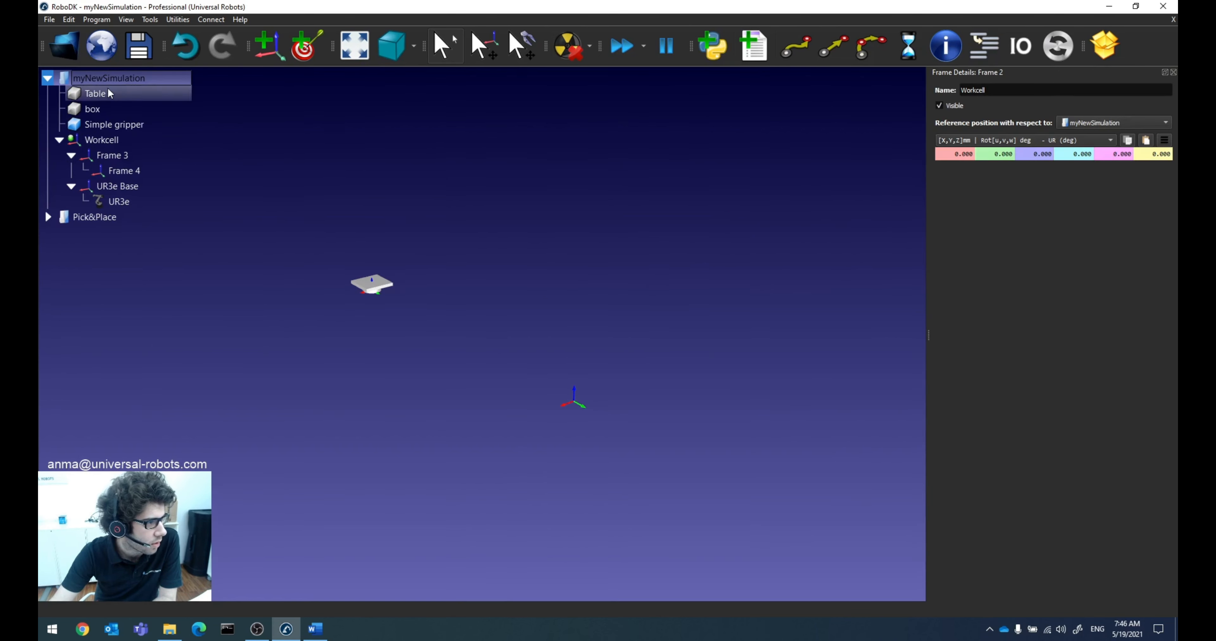
pyautogui.rightClick(114, 154)
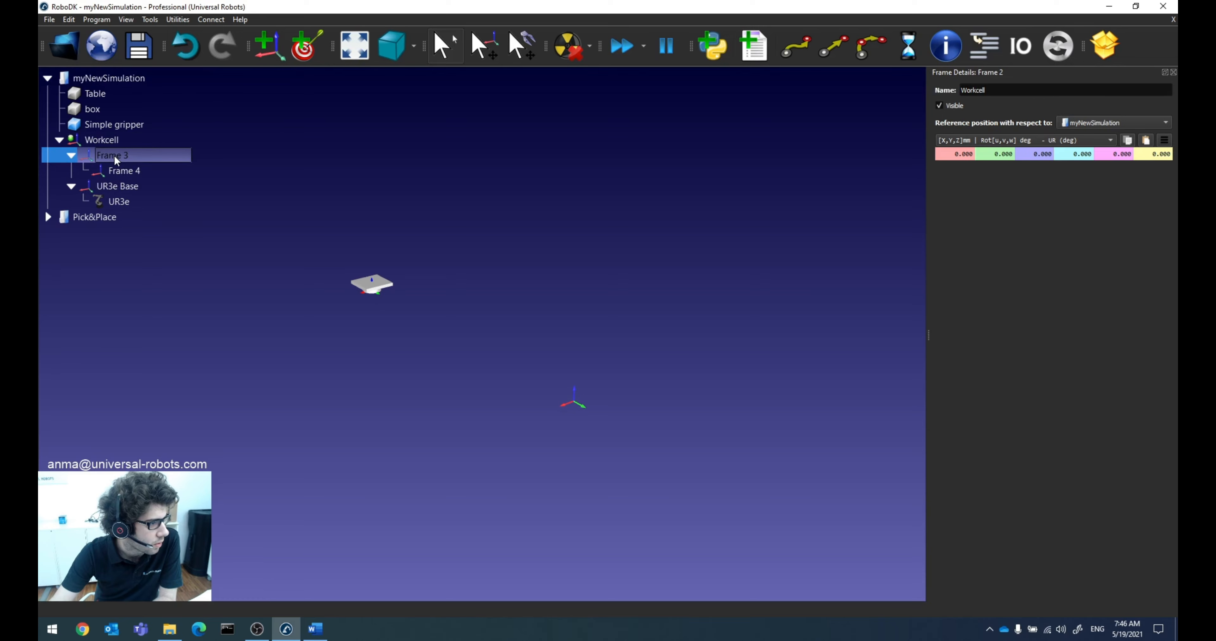
pyautogui.click(156, 298)
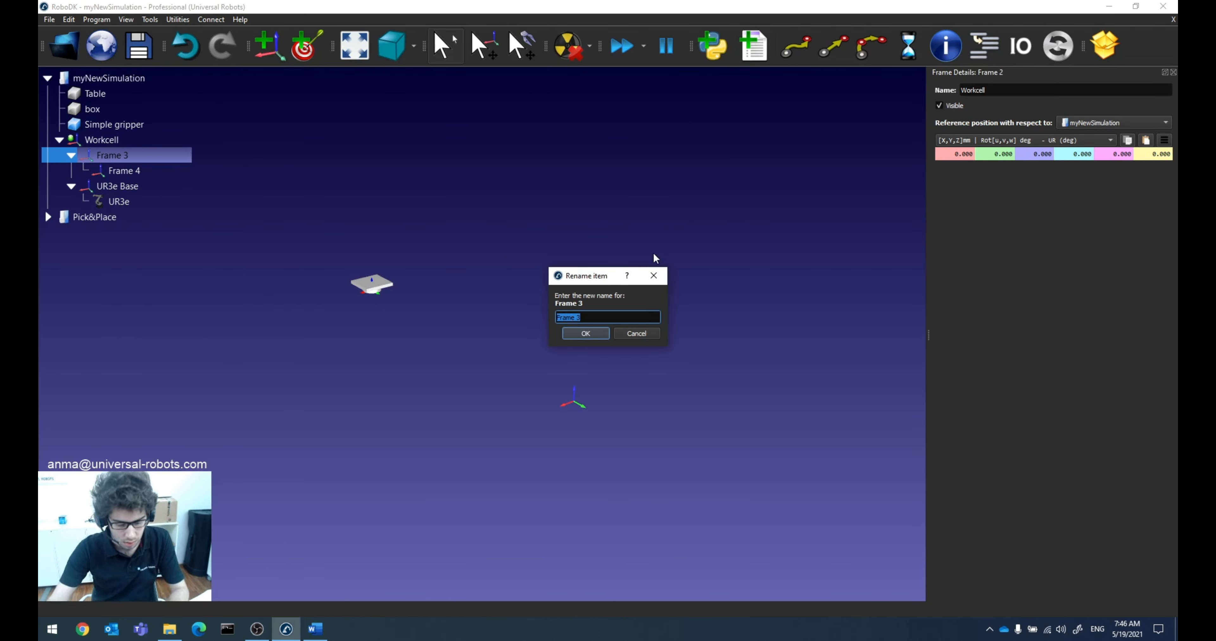
pyautogui.write('Table')
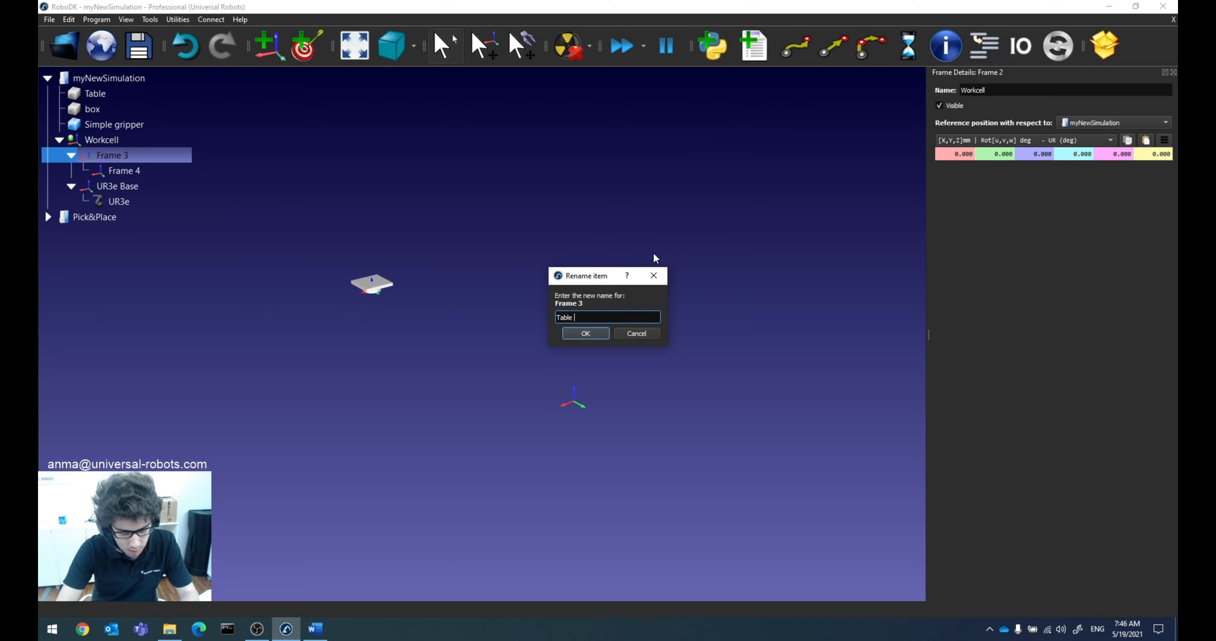
pyautogui.write(' frame')
pyautogui.press('Return')
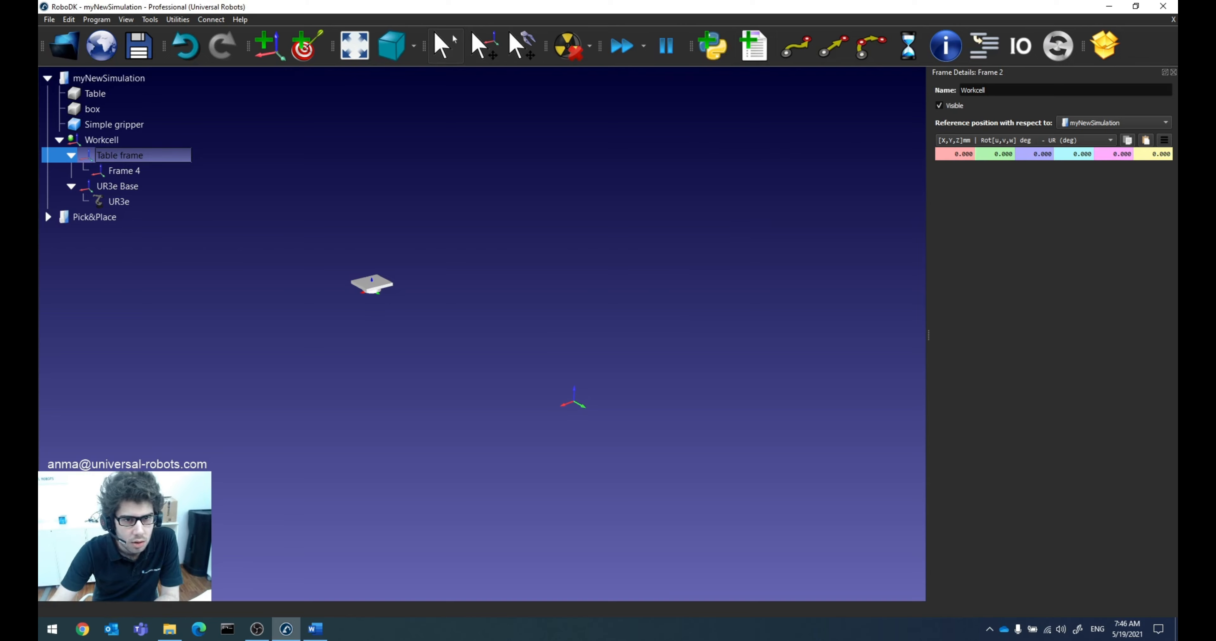
# Step: Check the Table frame's position relative to Workcell in its details, and inspect the frames in the 3D view
pyautogui.click(1173, 72)
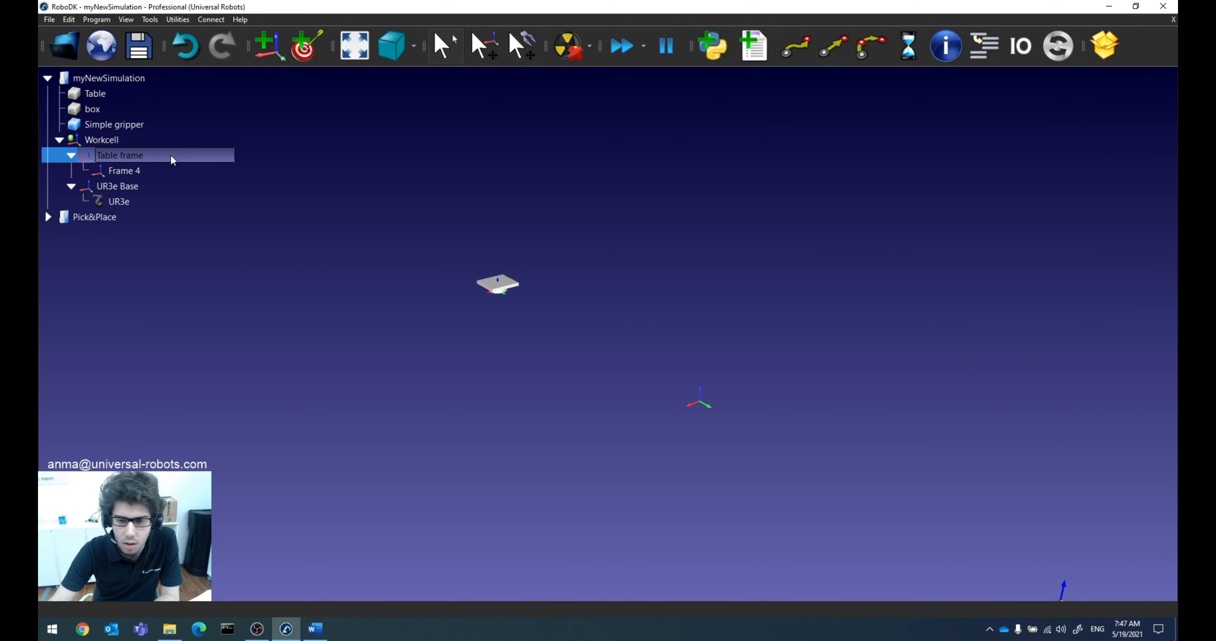
pyautogui.doubleClick(126, 154)
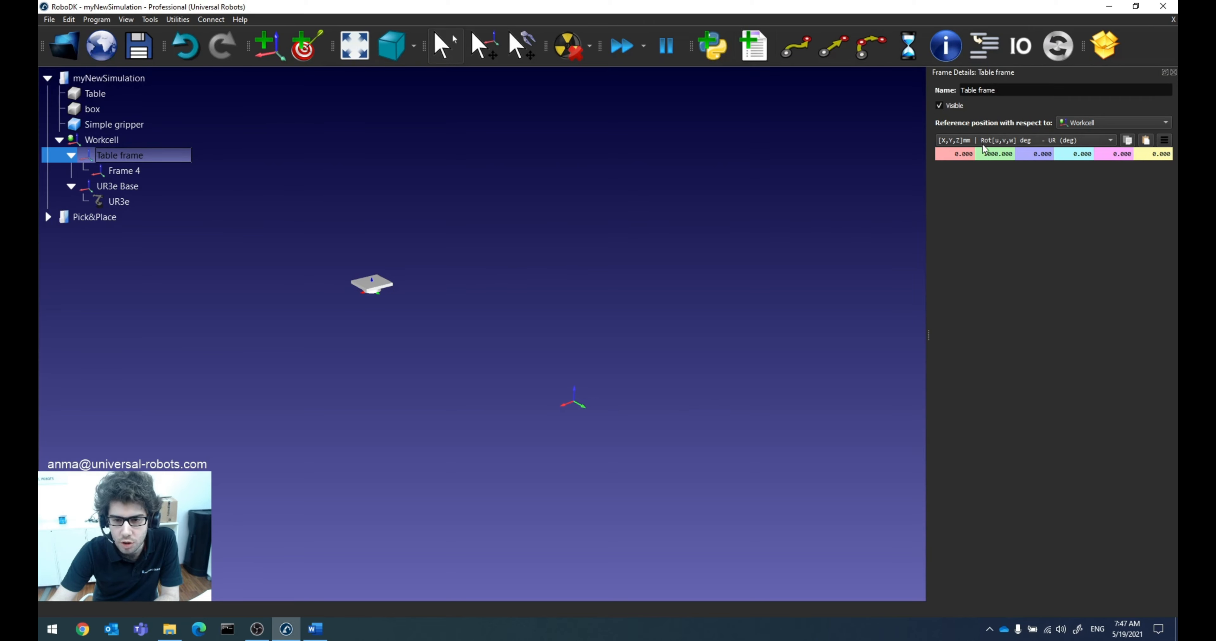
pyautogui.click(1015, 92)
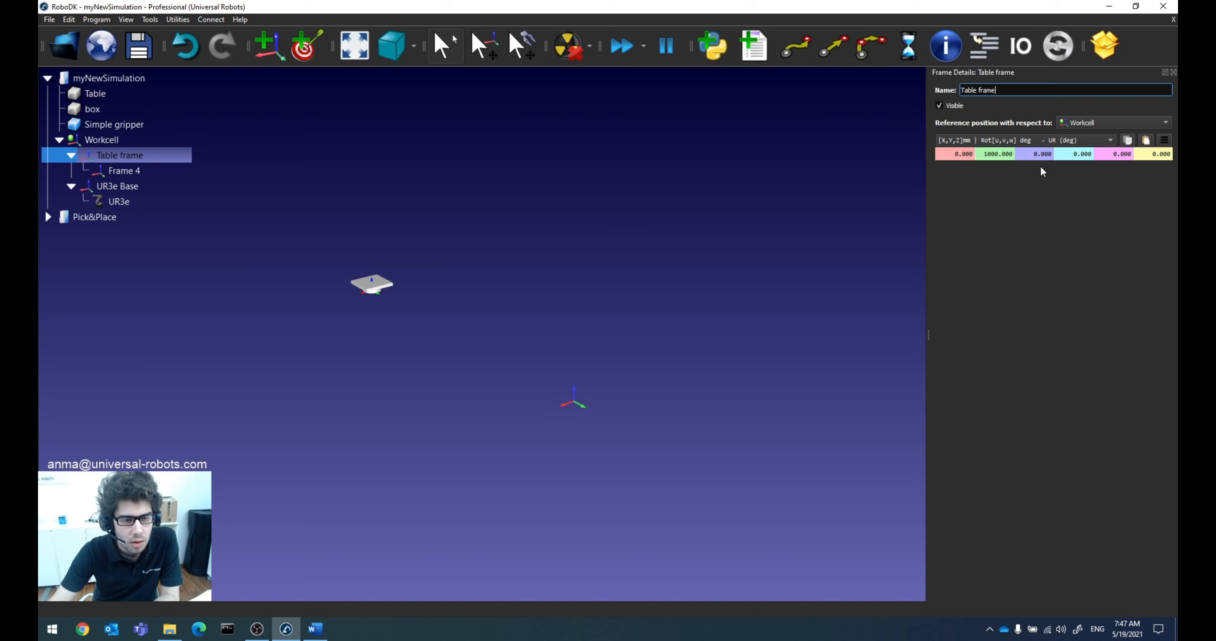
pyautogui.click(1173, 72)
pyautogui.moveTo(563, 308); pyautogui.dragTo(602, 296, button='right')
pyautogui.scroll(2, 556, 299)
pyautogui.scroll(-4, 422, 274)
pyautogui.moveTo(422, 276); pyautogui.dragTo(375, 273, button='right')
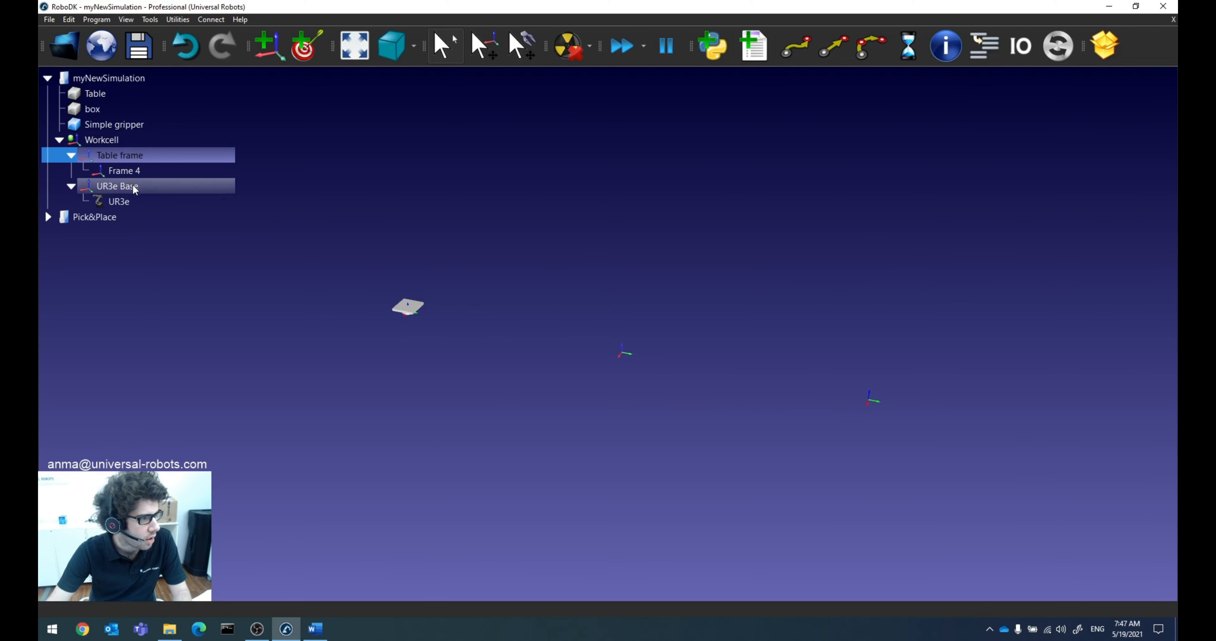
# Step: Examine the Obstacle, Pick and Place frames in the Pick&Place station and open the details of their parent Table frame
pyautogui.click(101, 217)
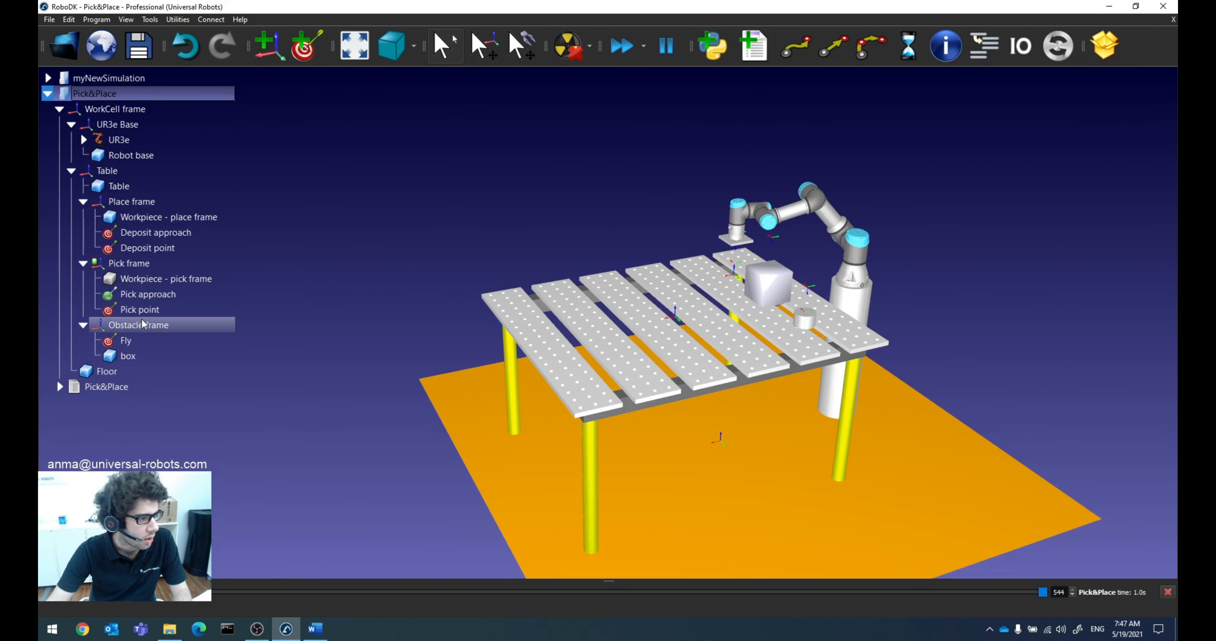
pyautogui.click(135, 325)
pyautogui.click(133, 273)
pyautogui.click(150, 203)
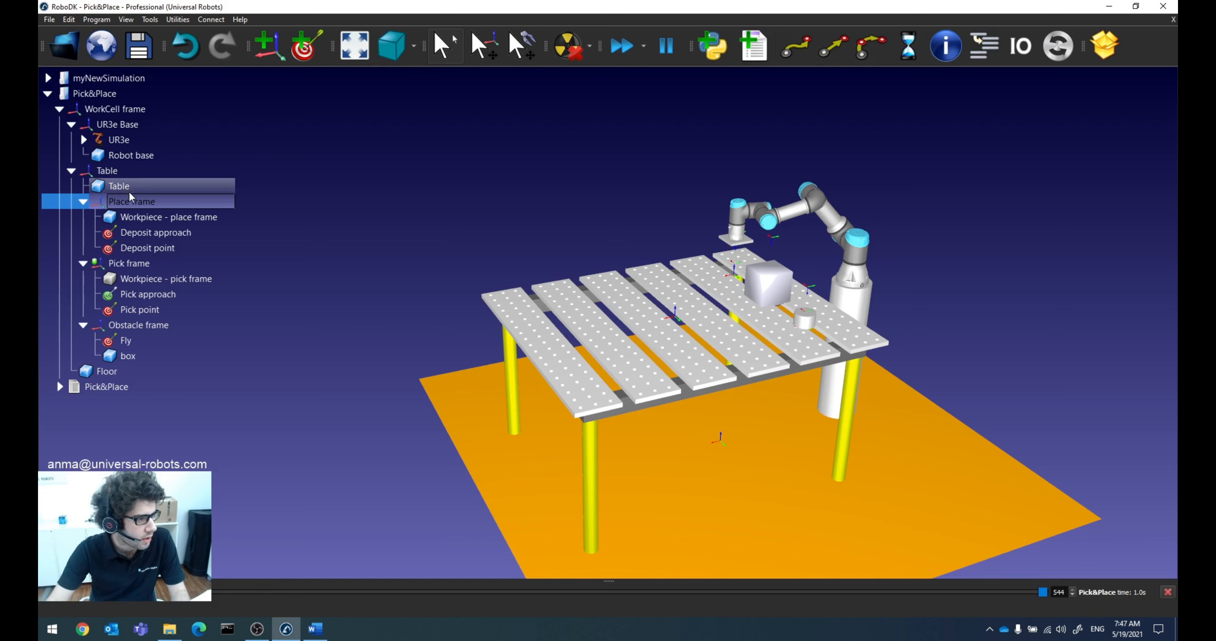
pyautogui.doubleClick(117, 176)
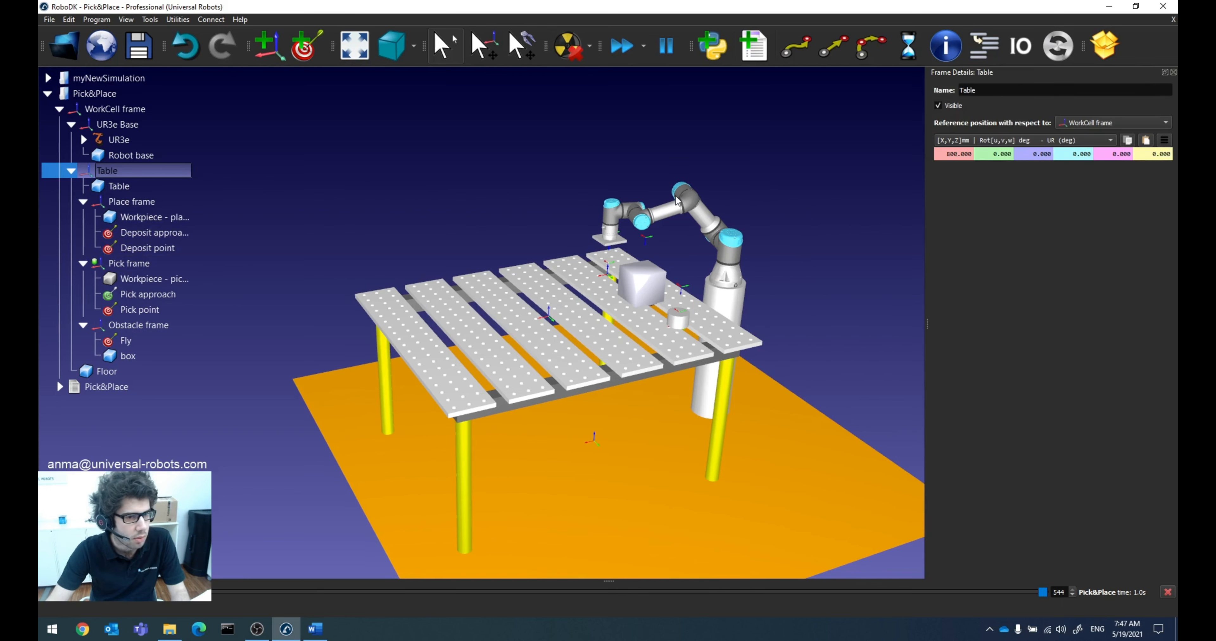
# Step: Shift the Pick&Place Table frame along X to see its child items move, return X to 800 mm and close the details
pyautogui.click(950, 155)
pyautogui.scroll(-5, 950, 155)
pyautogui.scroll(10, 950, 155)
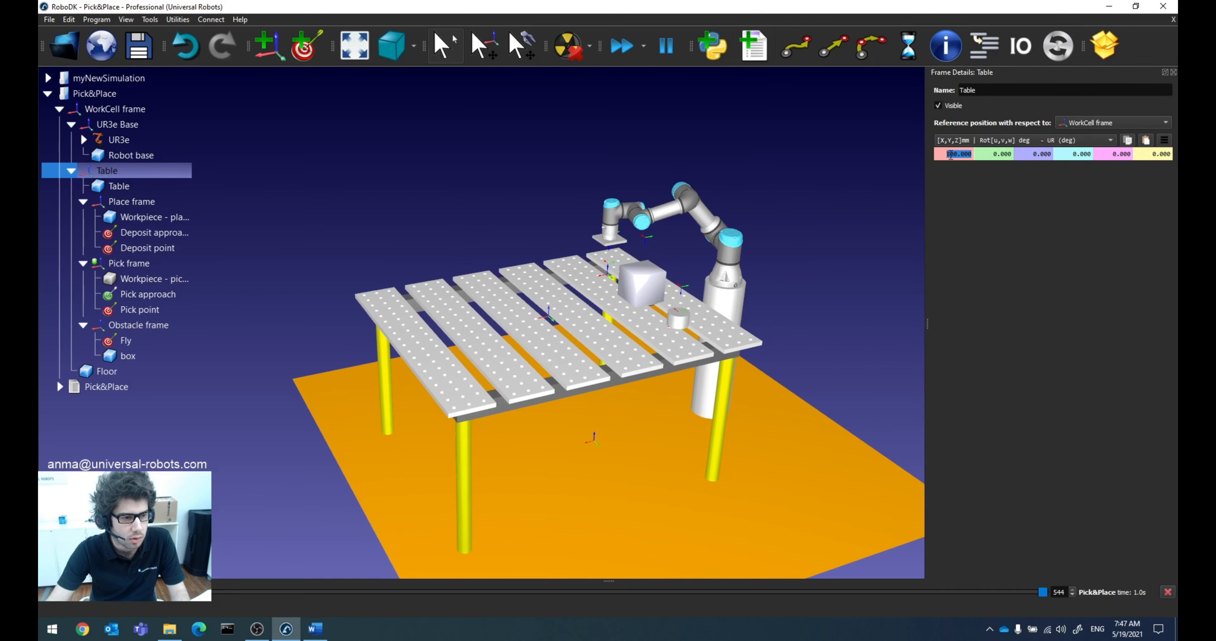
pyautogui.scroll(-4, 950, 155)
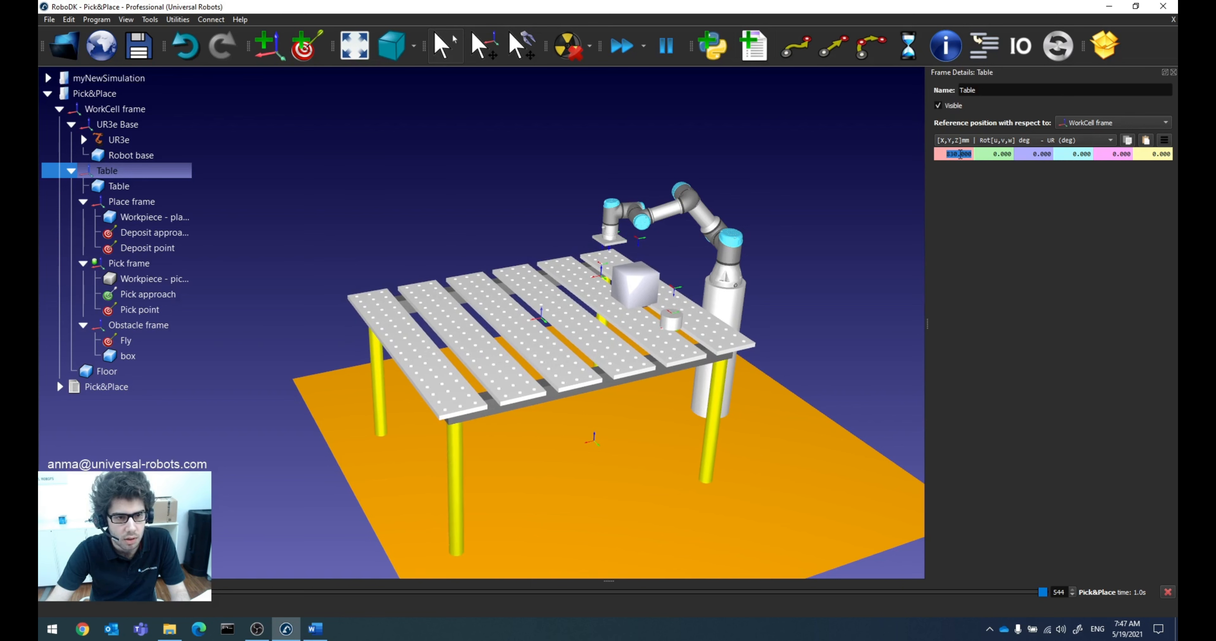
pyautogui.scroll(-1, 959, 154)
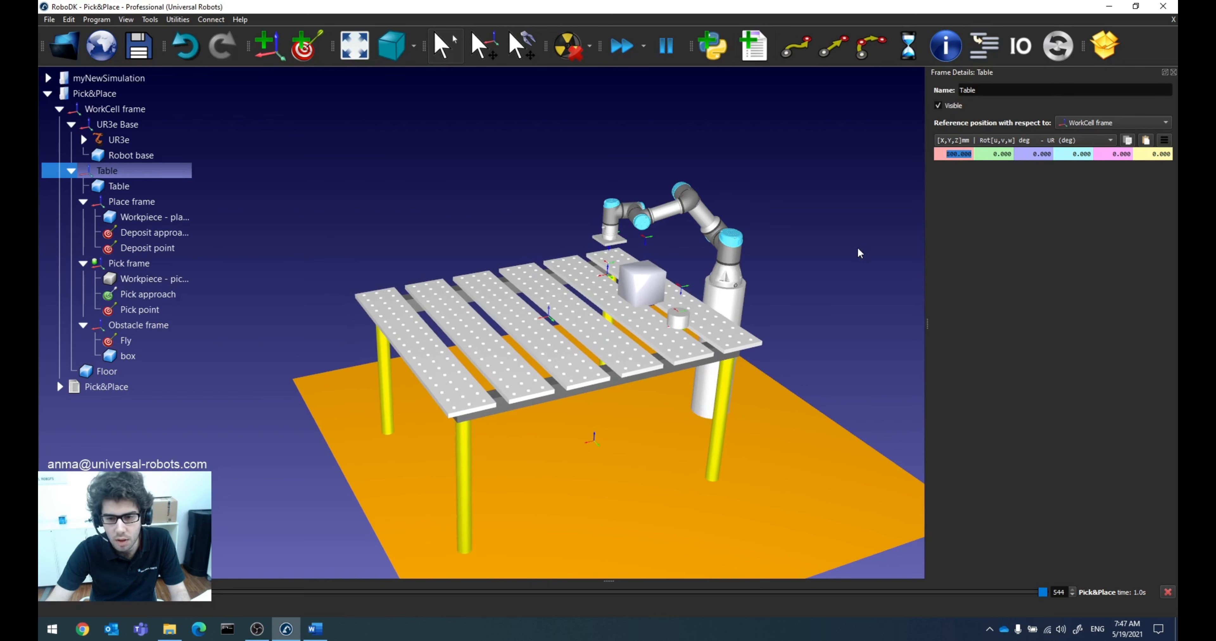
pyautogui.click(839, 259)
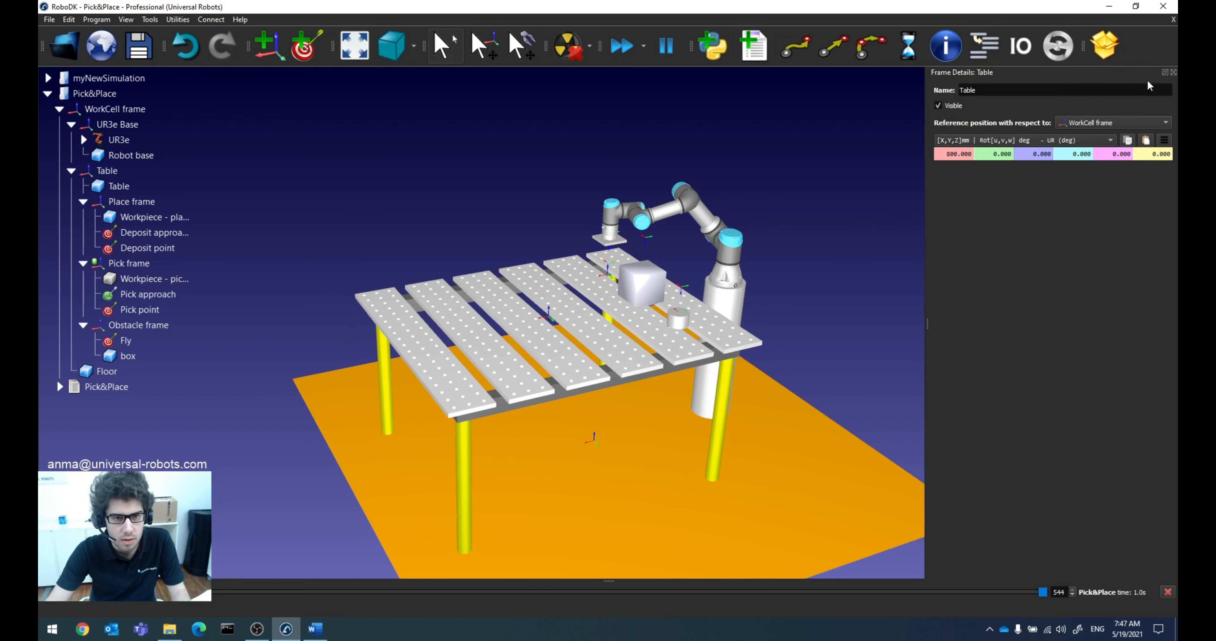
pyautogui.click(1173, 72)
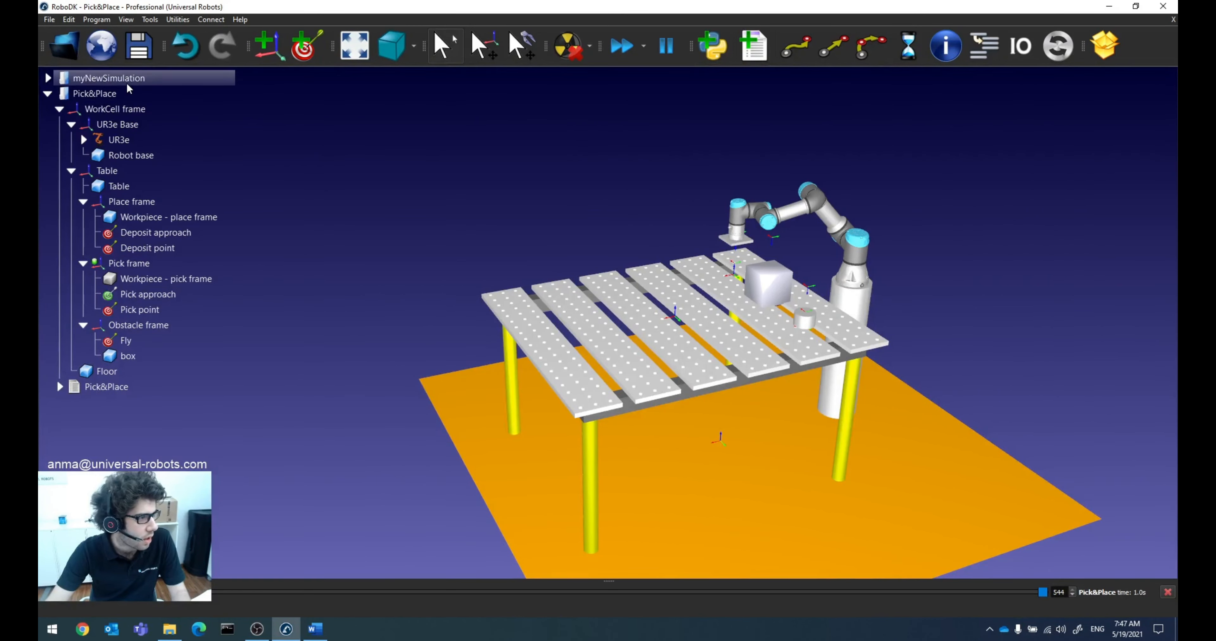
# Step: Return to the myNewSimulation station and add two more reference frames under Table frame
pyautogui.click(109, 78)
pyautogui.click(128, 168)
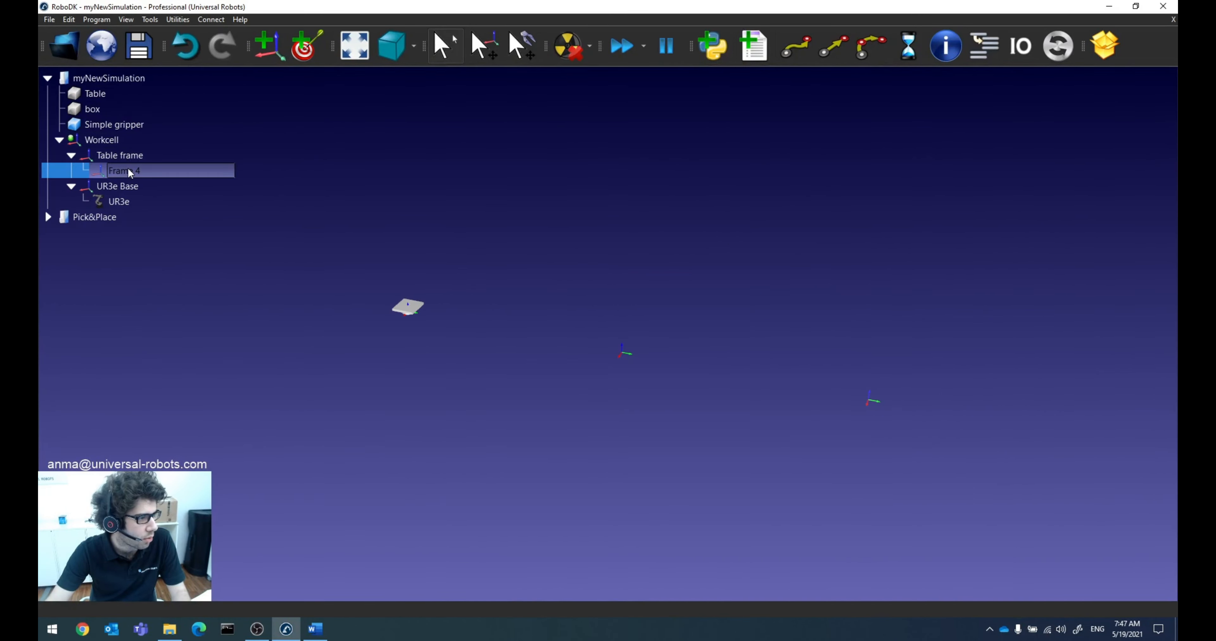
pyautogui.click(146, 156)
pyautogui.click(269, 46)
pyautogui.click(269, 46)
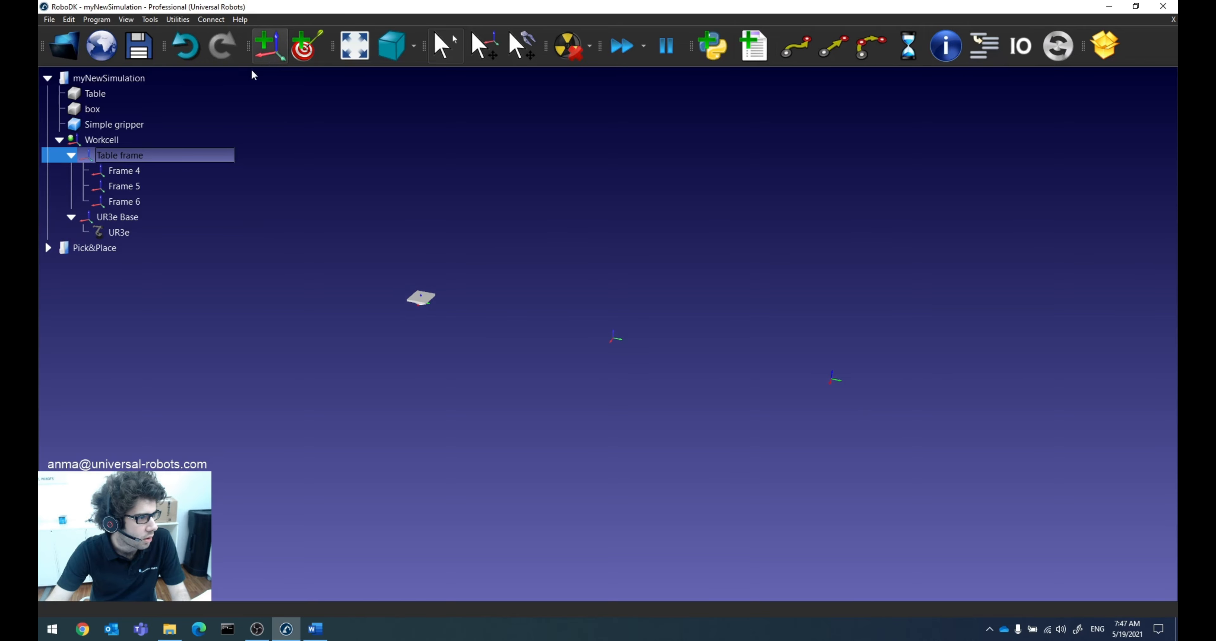
# Step: Rename Frame 4 under Table frame to Pick frame
pyautogui.rightClick(132, 172)
pyautogui.click(180, 319)
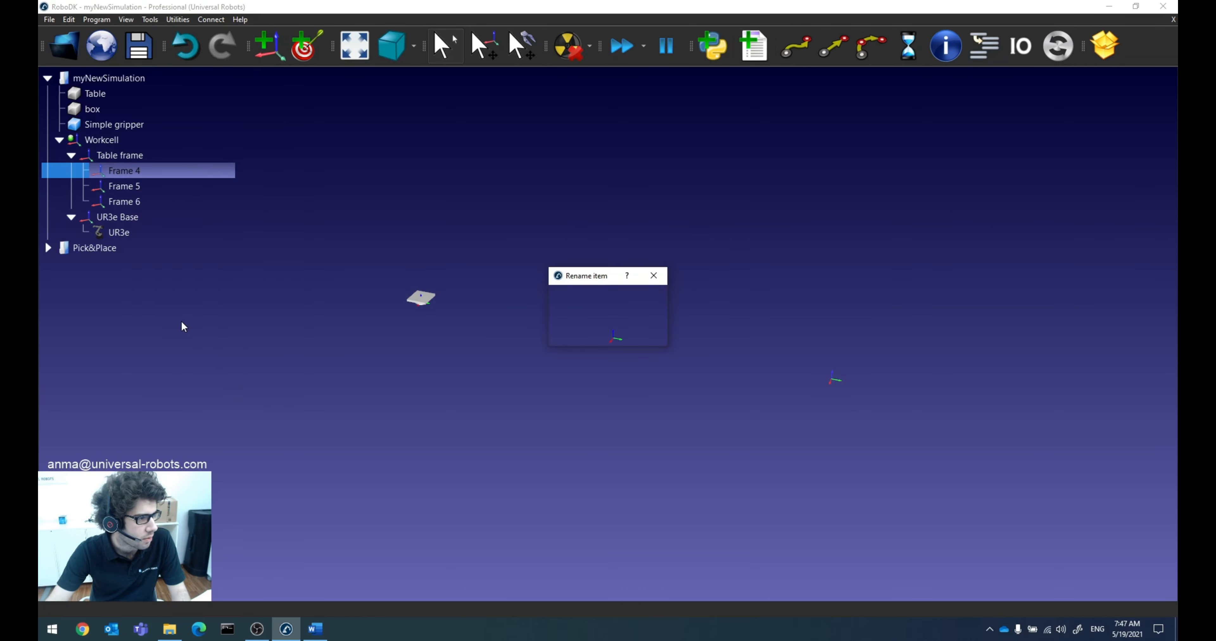
pyautogui.write('Pick frame')
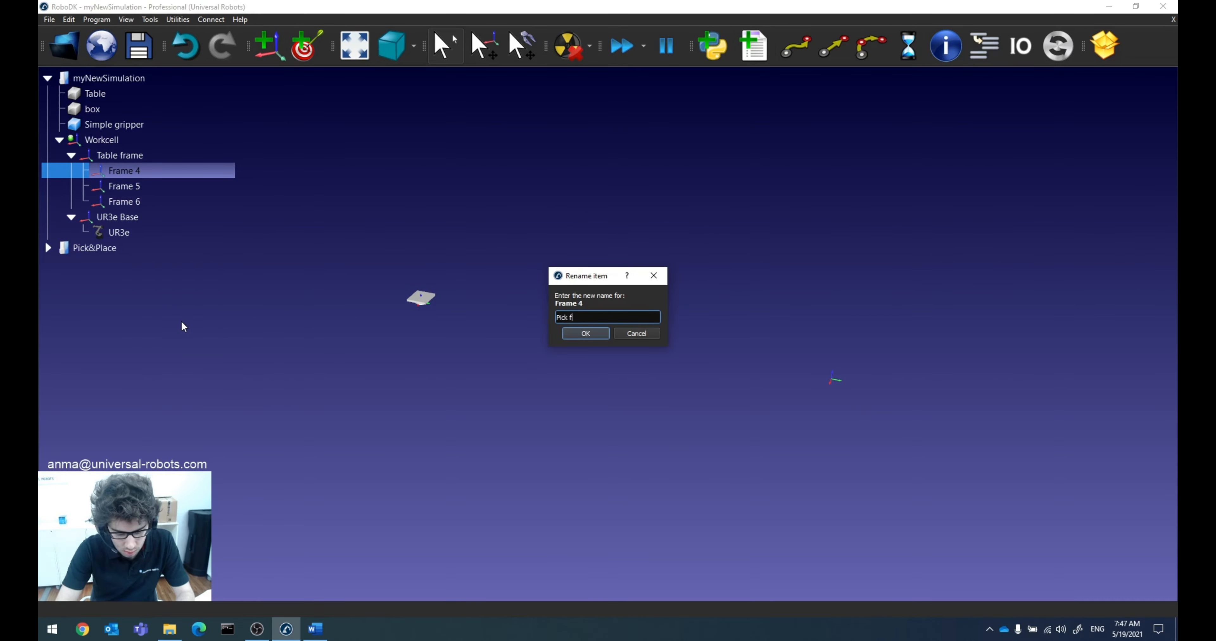
pyautogui.press('Return')
# Step: Rename Frame 5 under Table frame to Place frame
pyautogui.rightClick(127, 186)
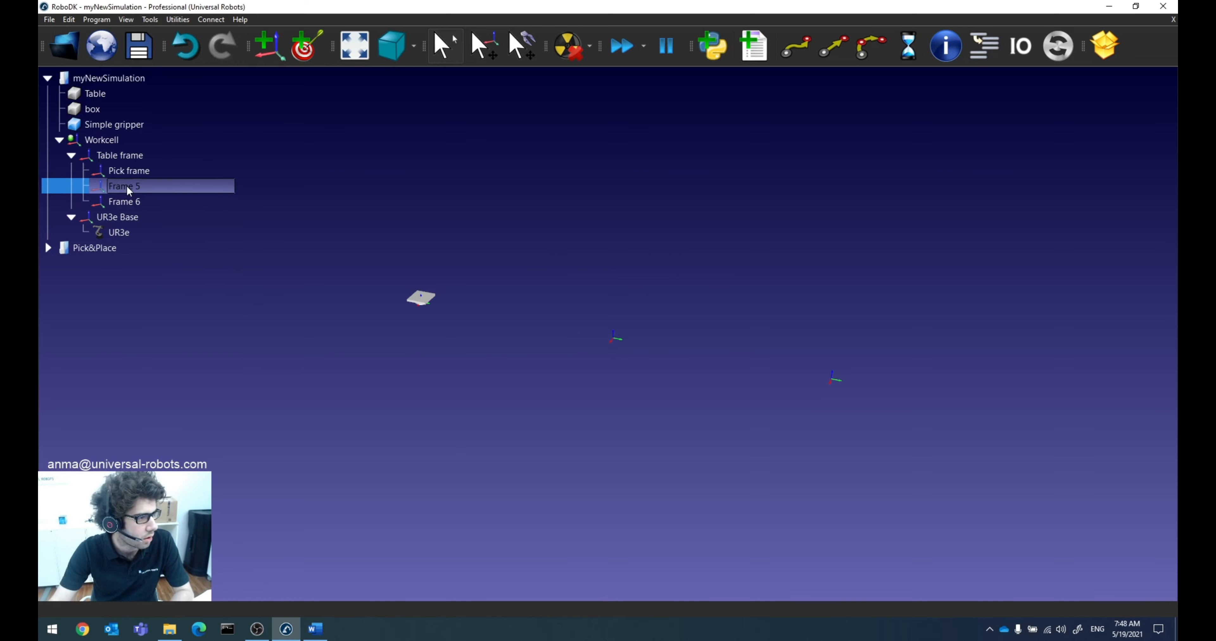
pyautogui.click(170, 333)
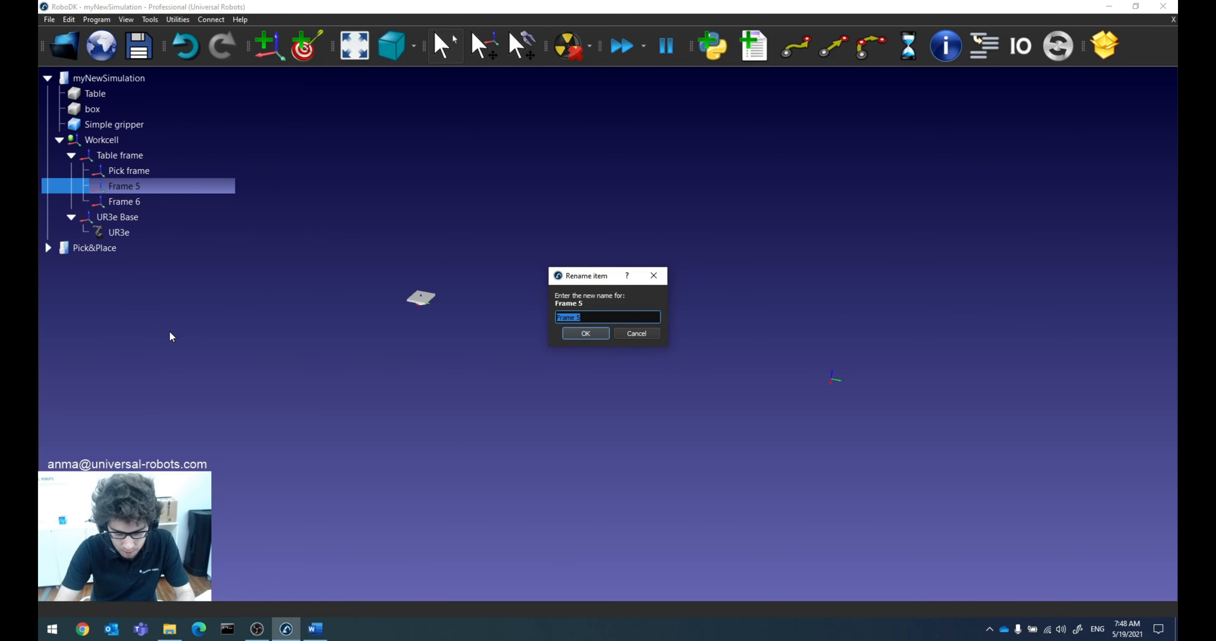
pyautogui.write('Place frame')
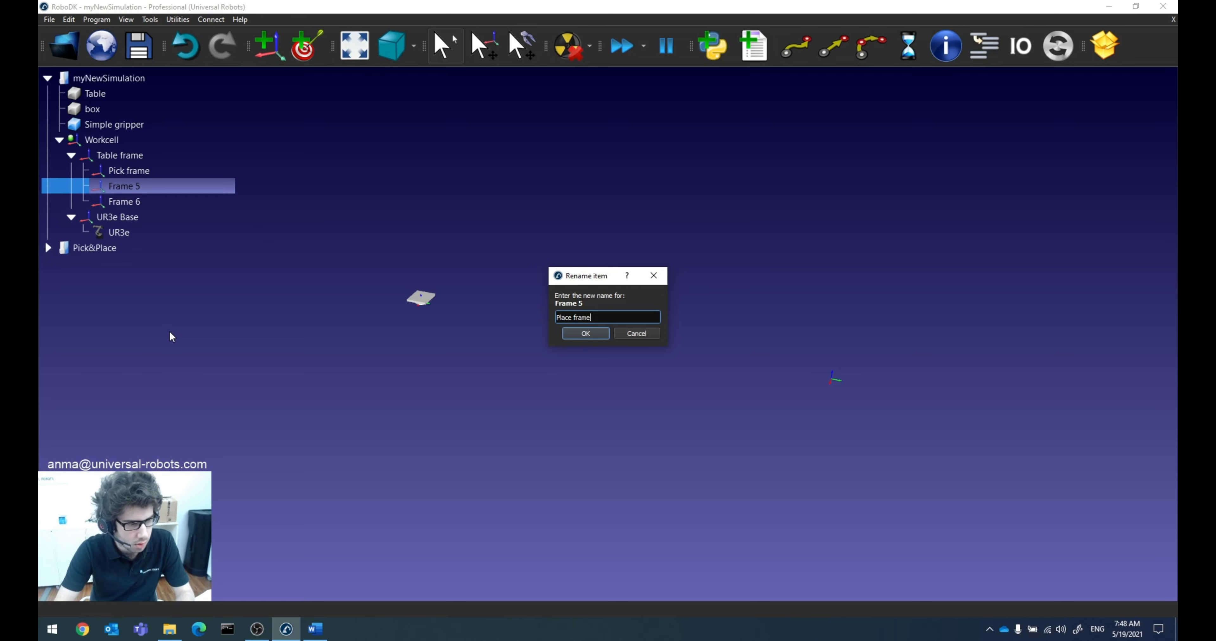
pyautogui.press('Return')
# Step: Rename Frame 6 under Table frame to Obstacle frame
pyautogui.rightClick(130, 202)
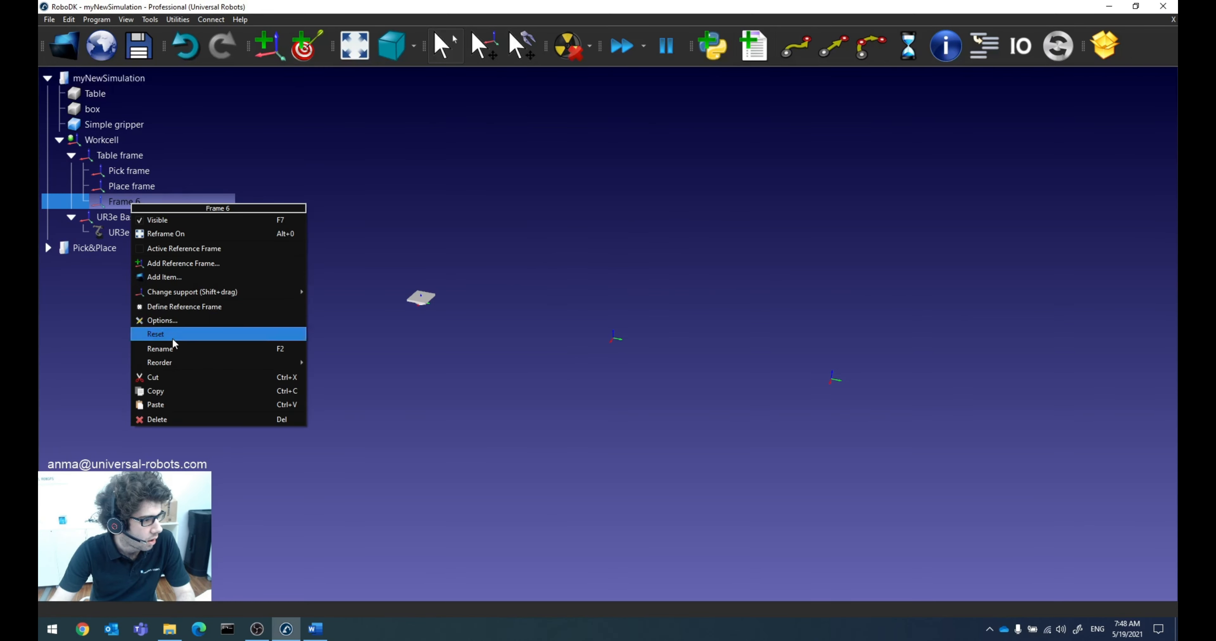
pyautogui.click(174, 343)
pyautogui.write('Ob')
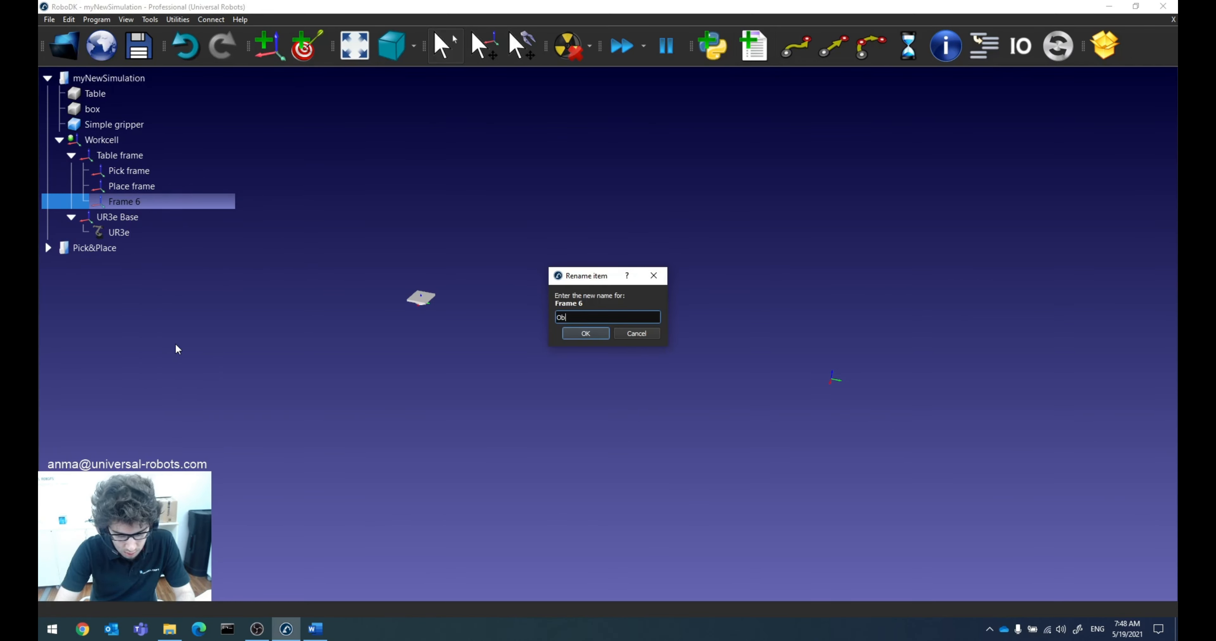
pyautogui.write('stacle f')
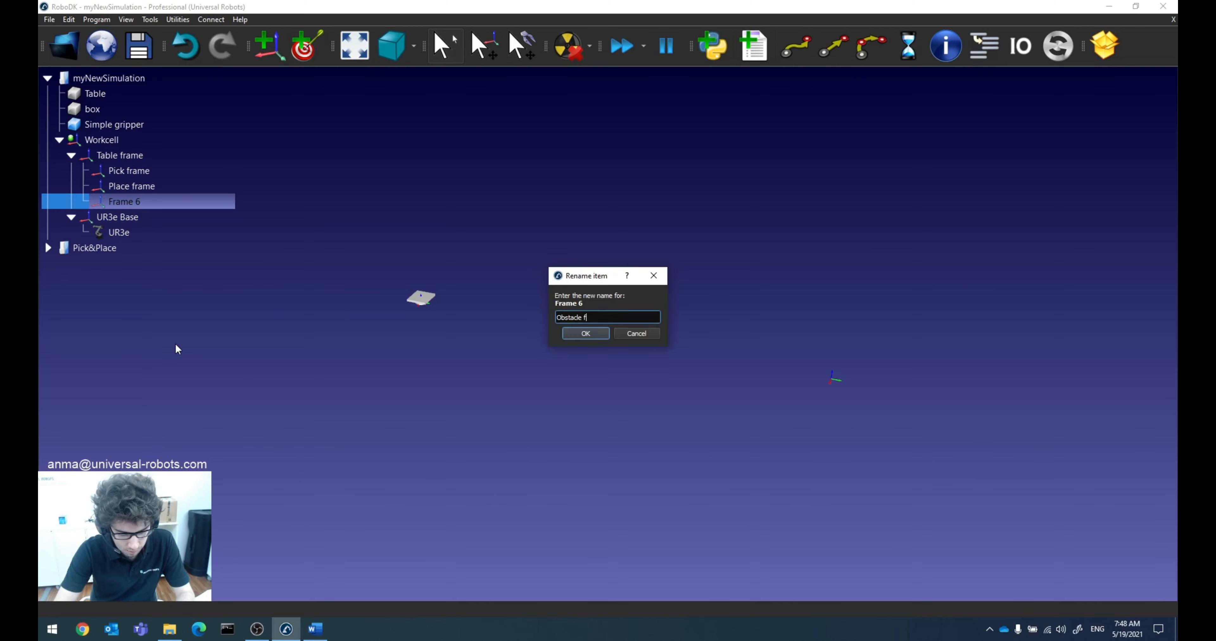
pyautogui.write('rame')
pyautogui.press('Return')
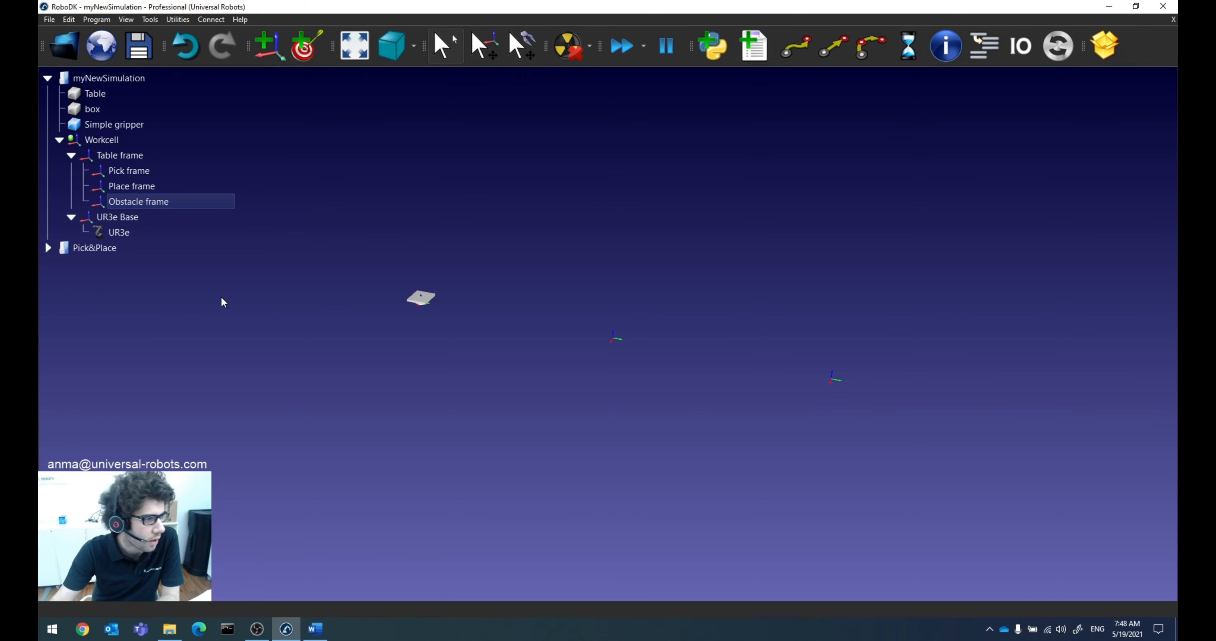
# Step: Nest the Table object under Table frame in the myNewSimulation station and make it visible
pyautogui.click(108, 96)
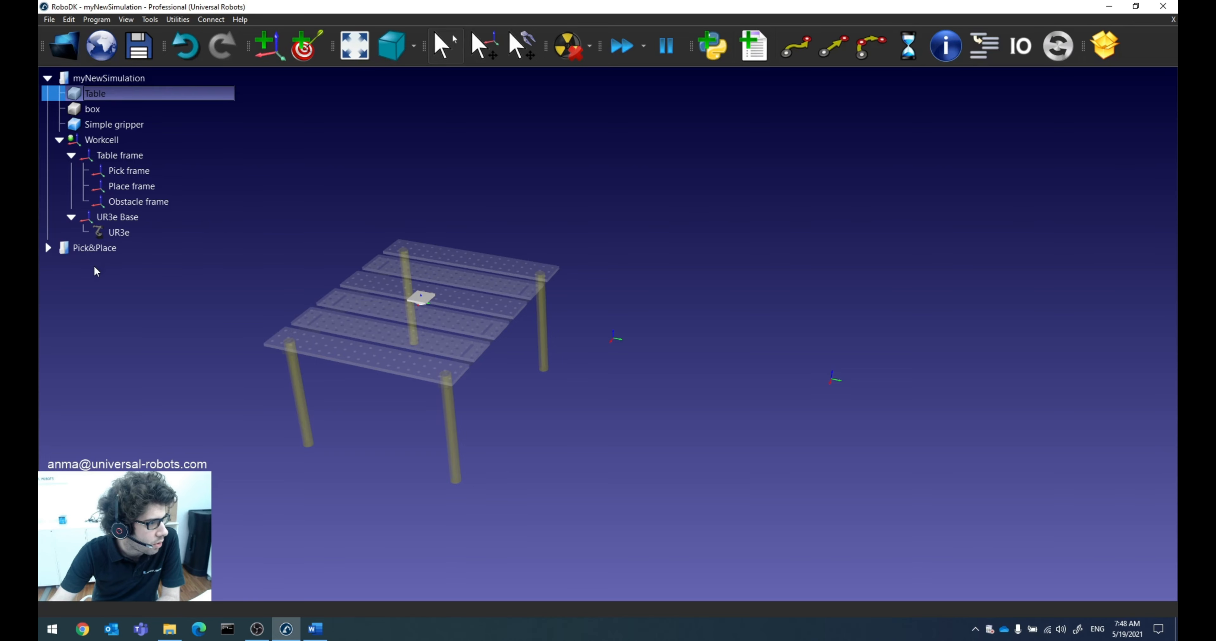
pyautogui.moveTo(101, 95); pyautogui.dragTo(136, 154)
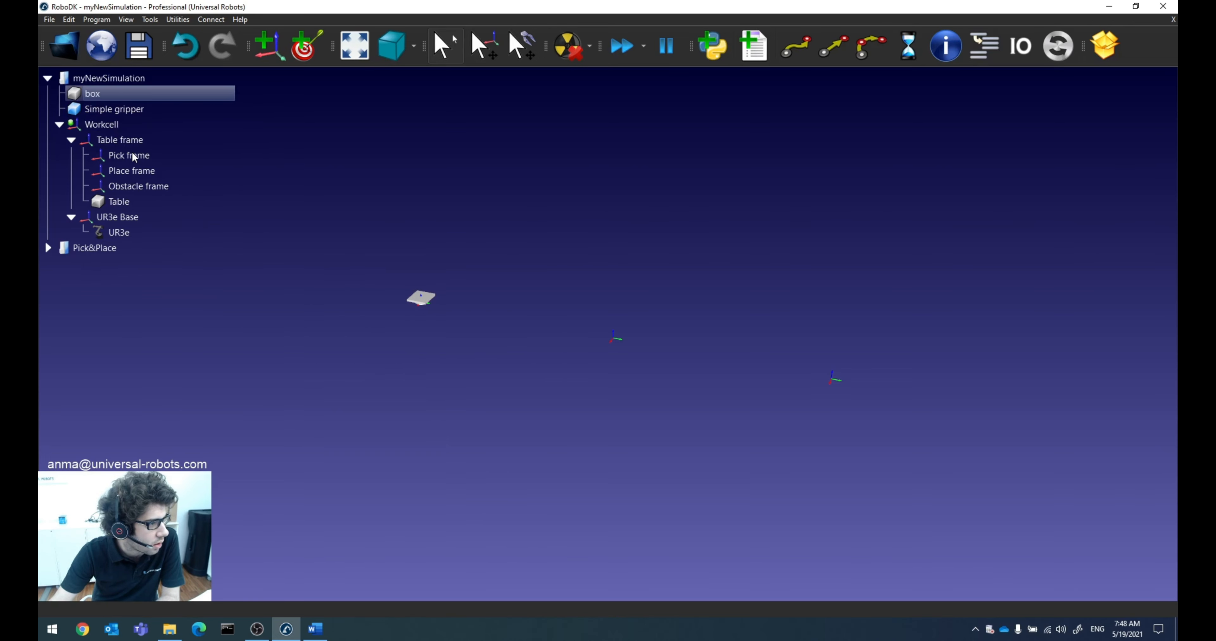
pyautogui.rightClick(120, 199)
pyautogui.click(161, 218)
pyautogui.click(306, 340)
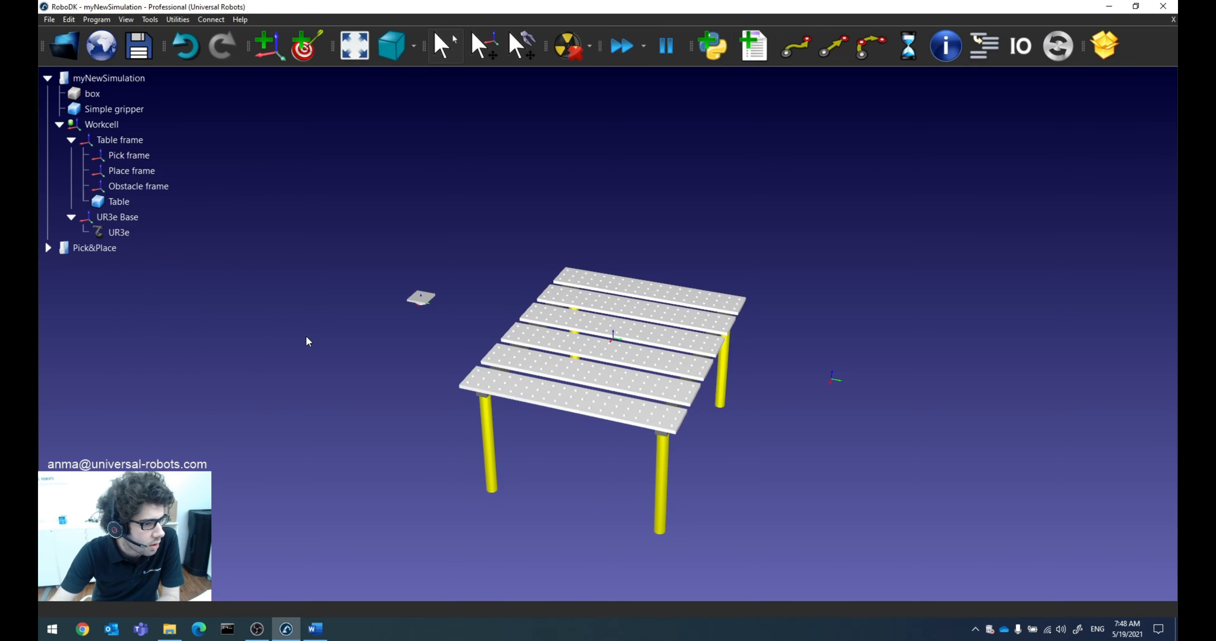
# Step: Enlarge the displayed reference frame axes so they stand out around the table
pyautogui.moveTo(416, 364); pyautogui.dragTo(475, 356)
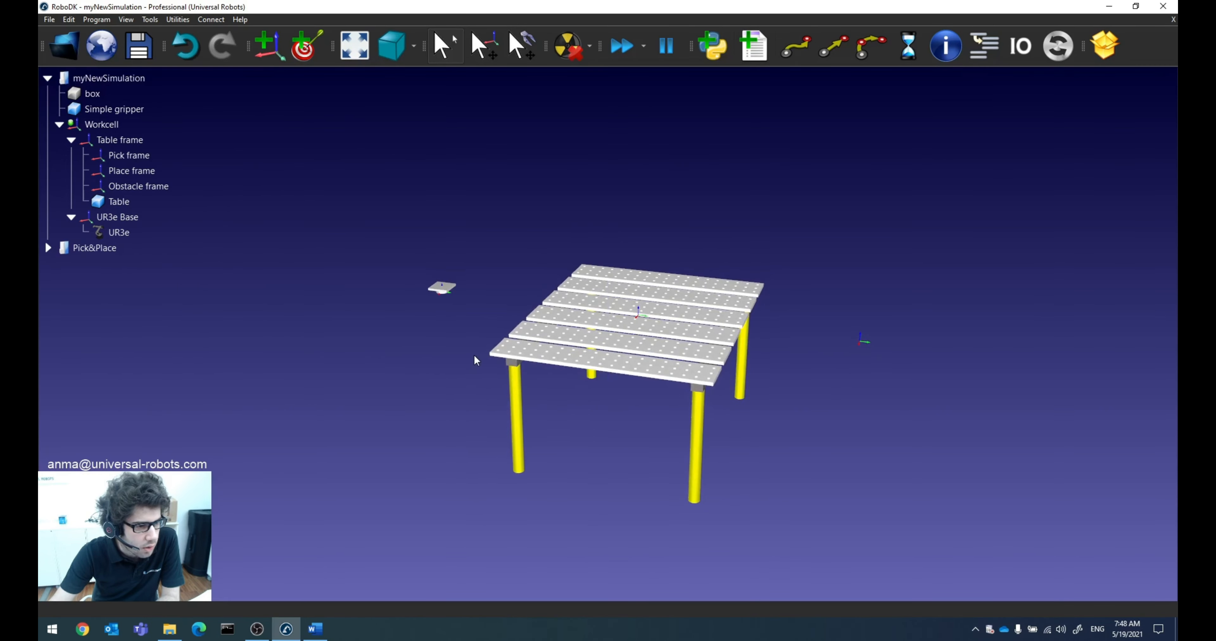
pyautogui.press('-')
pyautogui.press('-')
pyautogui.press('-')
pyautogui.press('+')
pyautogui.press('+')
pyautogui.press('+')
pyautogui.press('+')
pyautogui.press('+')
pyautogui.press('+')
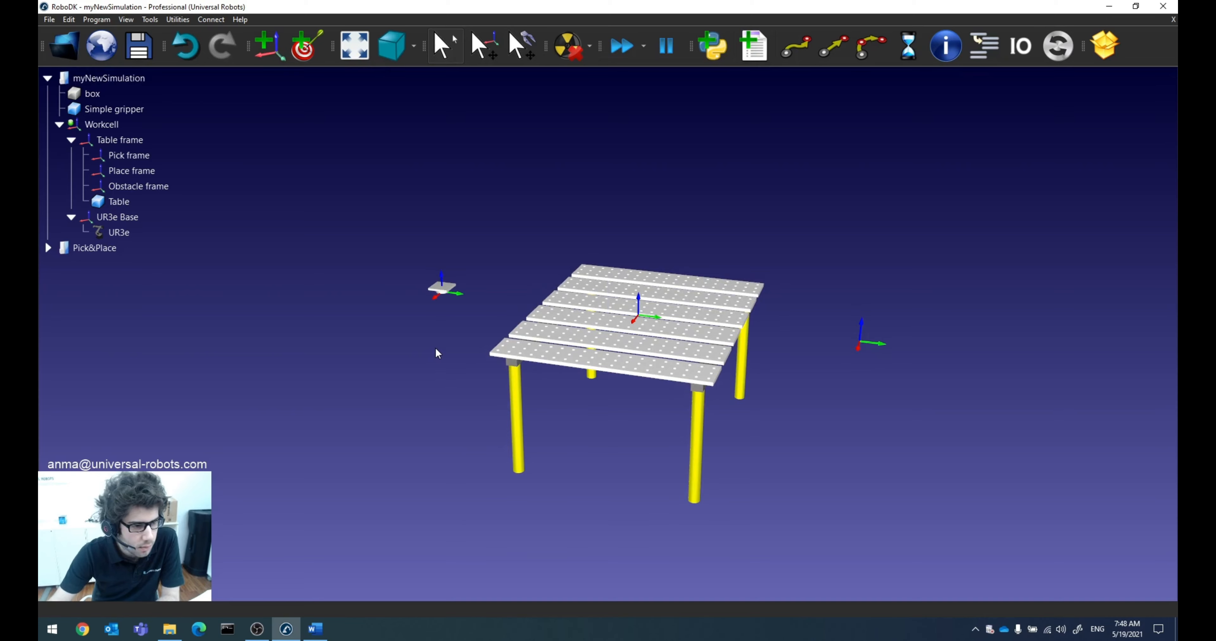
pyautogui.moveTo(708, 356); pyautogui.dragTo(691, 367, button='right')
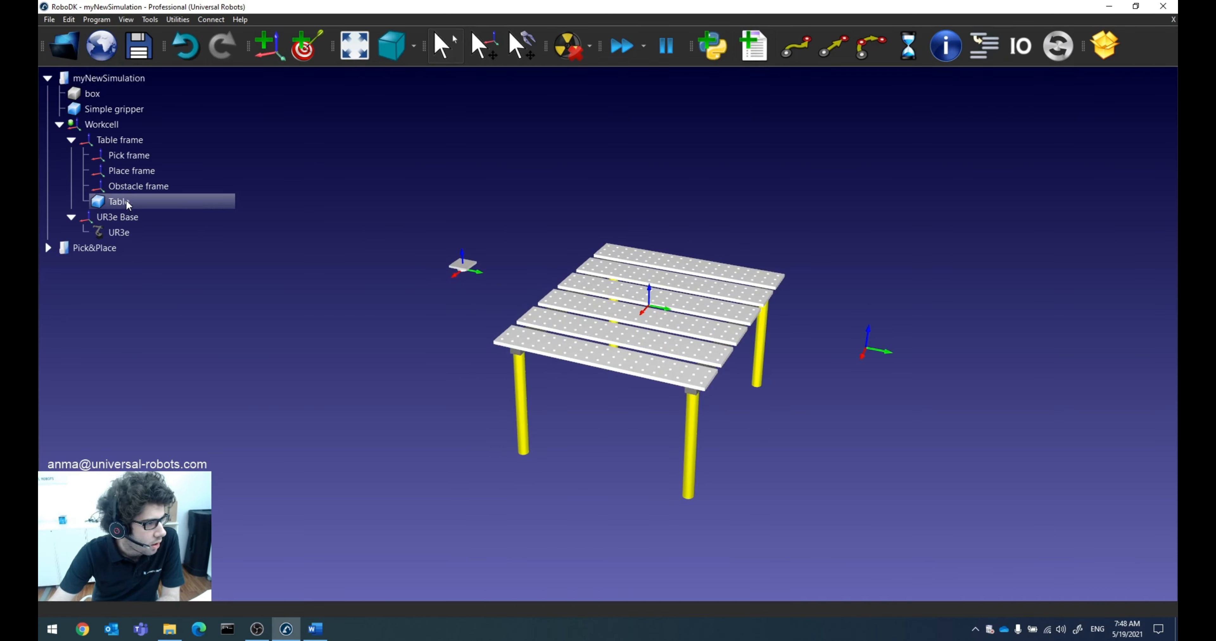
# Step: Move Table frame closer to the robot base by setting its Y position to 910 mm relative to Workcell, and close its details
pyautogui.doubleClick(127, 141)
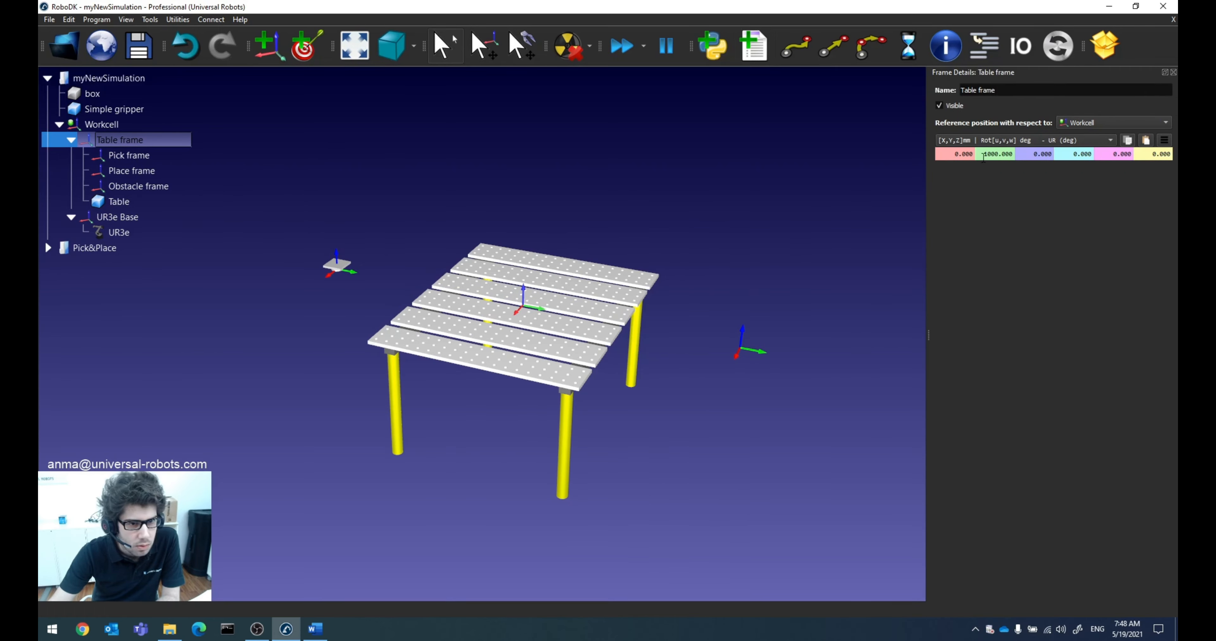
pyautogui.click(995, 157)
pyautogui.scroll(-17, 995, 157)
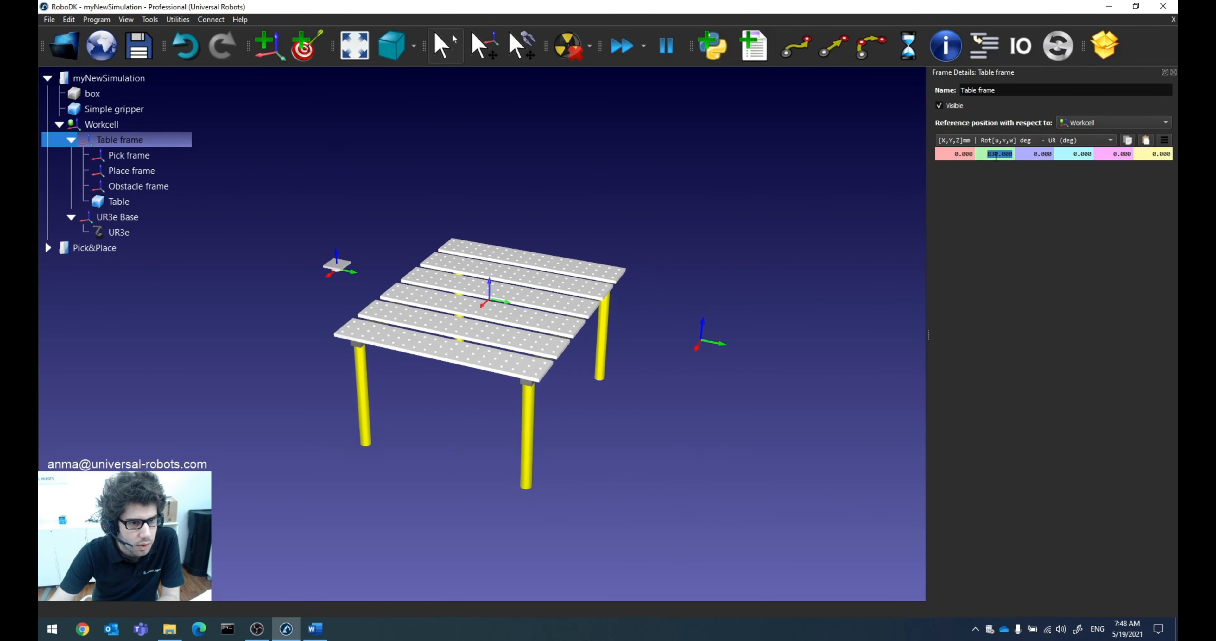
pyautogui.scroll(-3, 996, 157)
pyautogui.scroll(11, 996, 157)
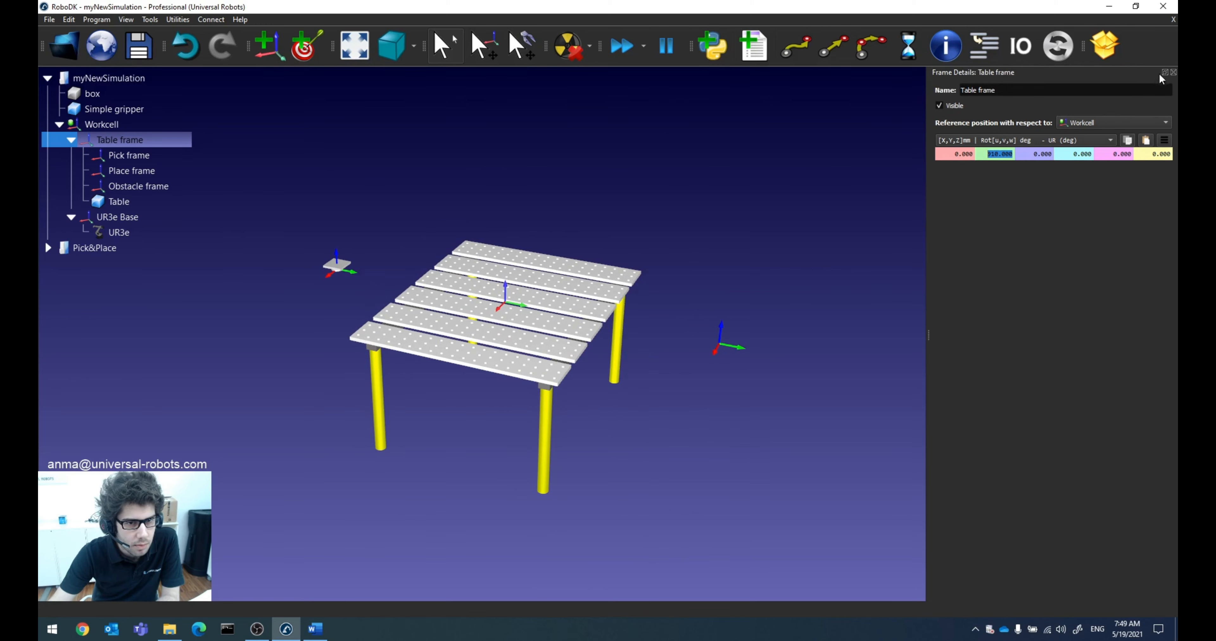
pyautogui.click(1173, 72)
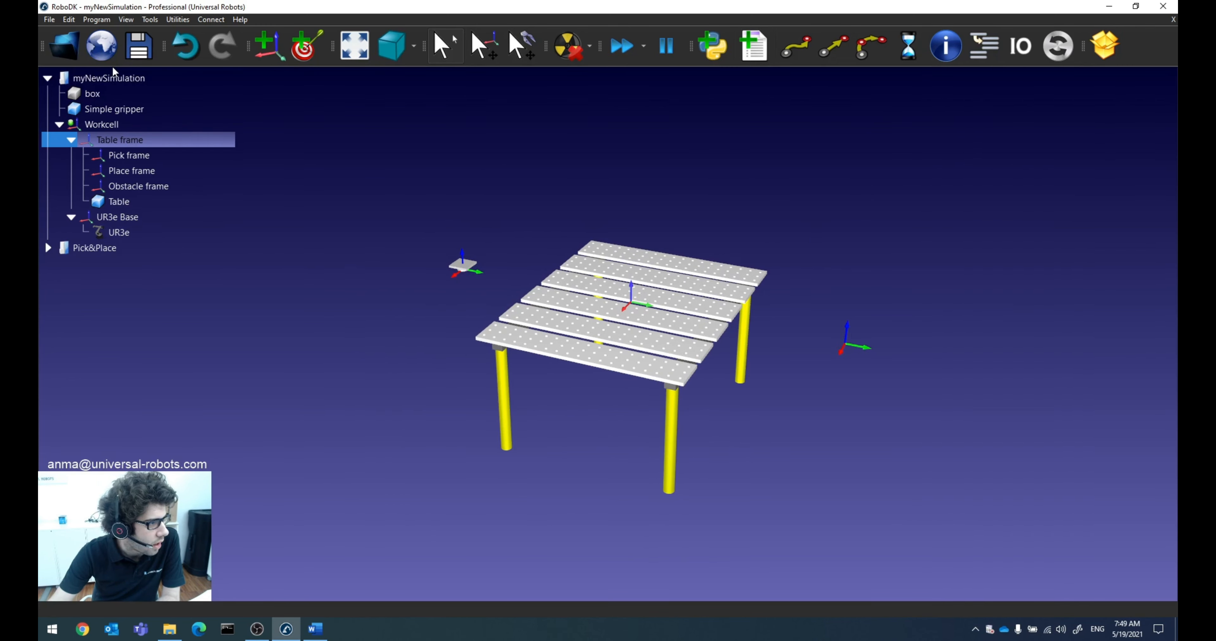
# Step: Import the Robot-base model from the Downloads folder into the station
pyautogui.click(73, 45)
pyautogui.click(91, 187)
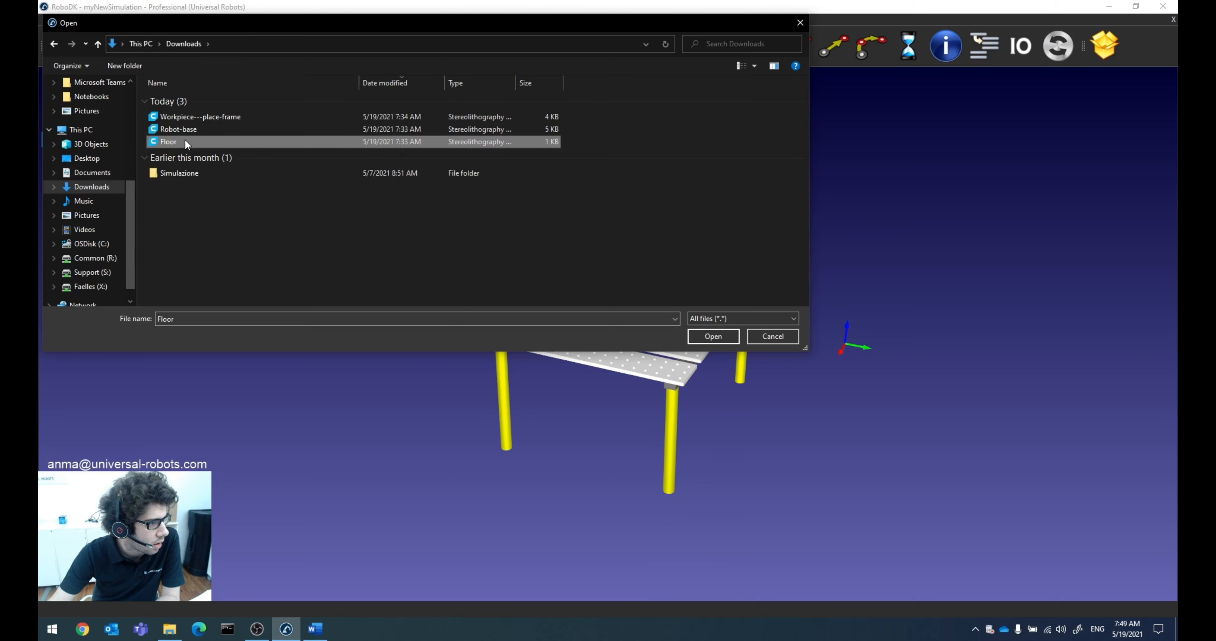
pyautogui.click(188, 131)
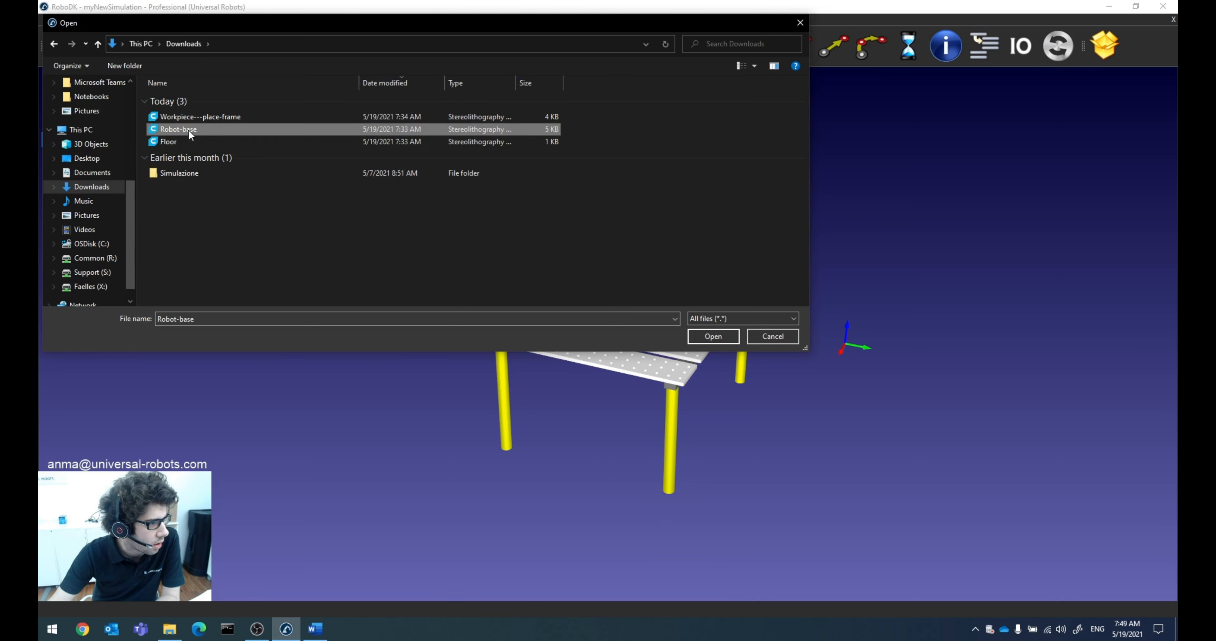
pyautogui.click(713, 336)
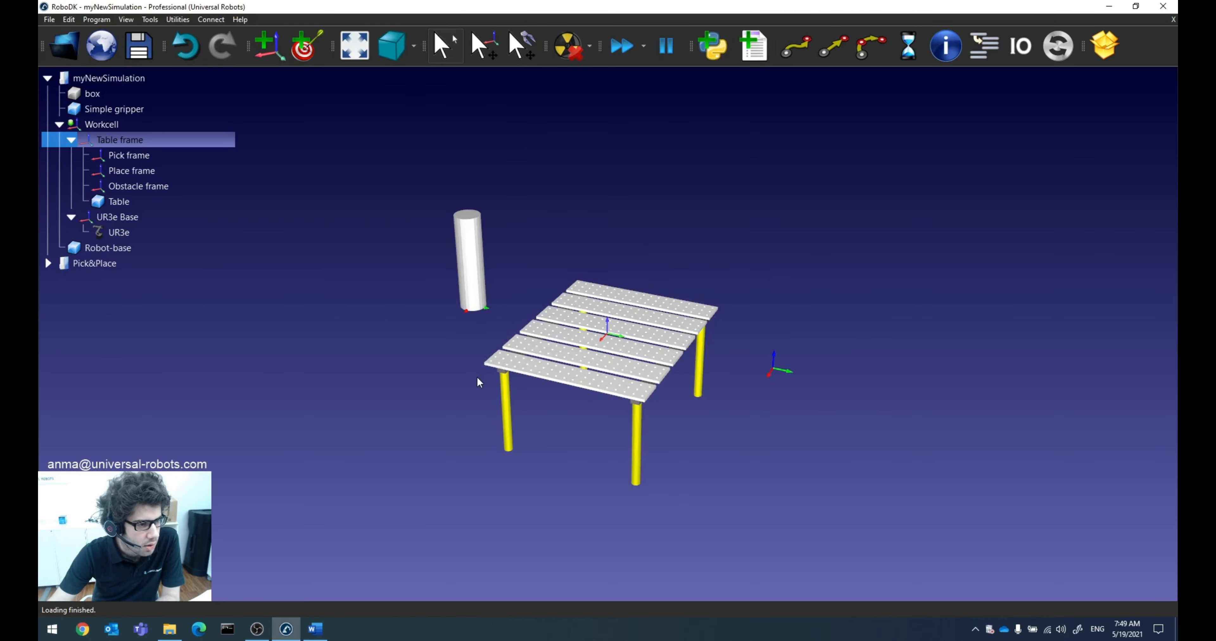
# Step: Dismiss the system notification and nest the Robot-base object under the UR3e Base frame
pyautogui.moveTo(529, 339); pyautogui.dragTo(515, 354)
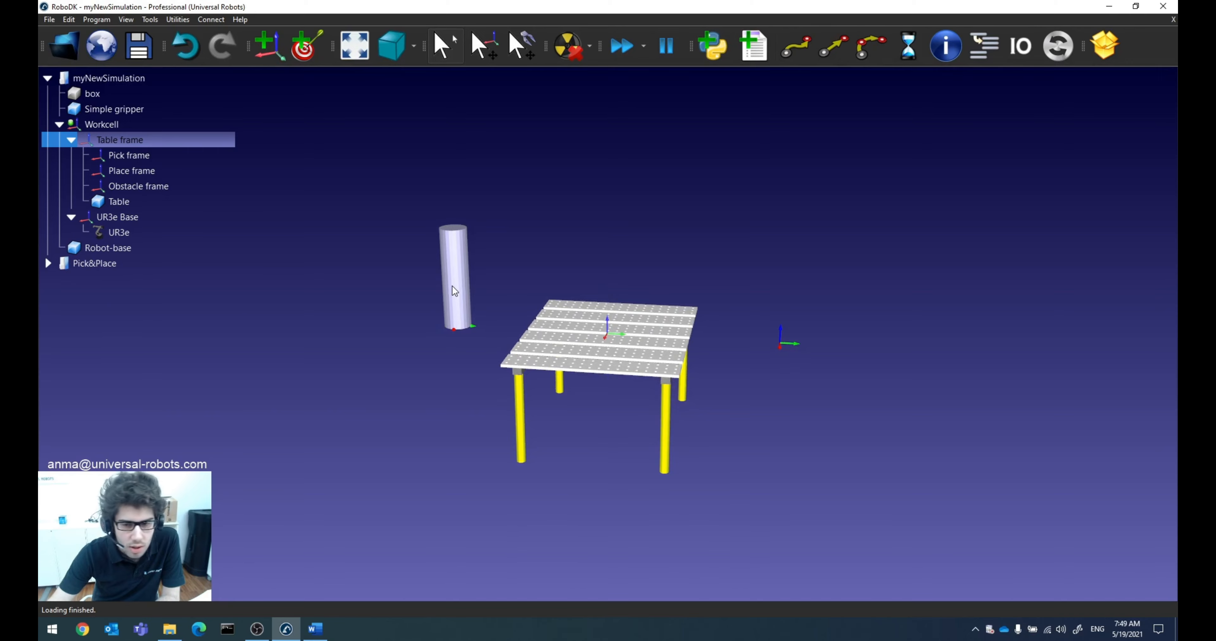
pyautogui.scroll(3, 452, 286)
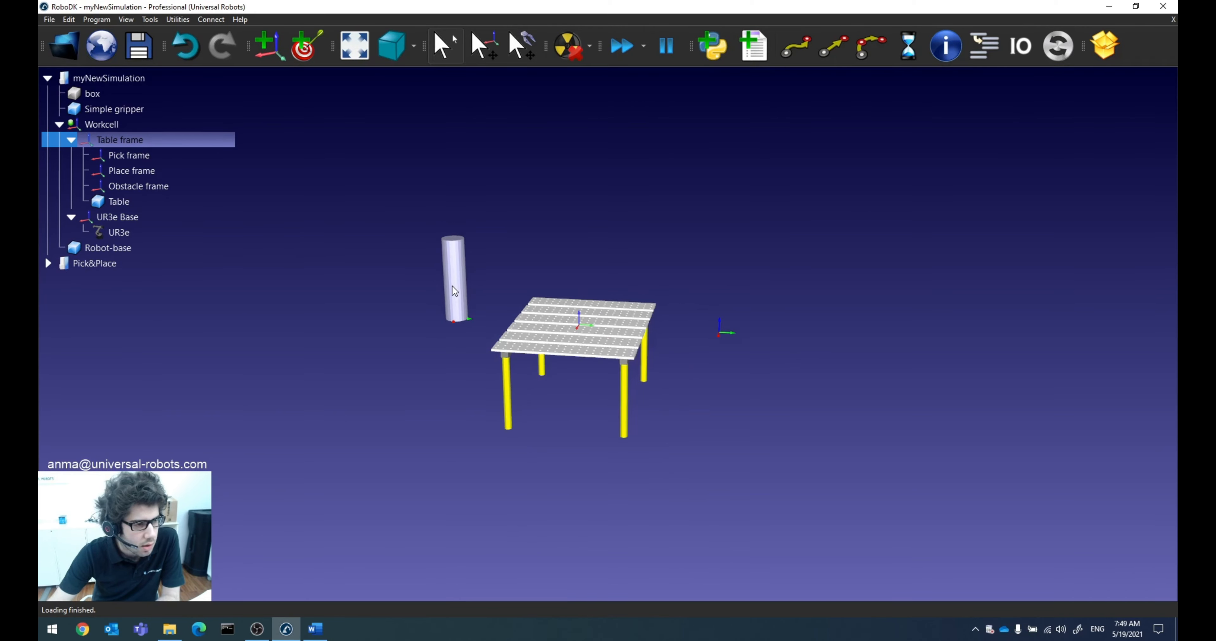
pyautogui.moveTo(478, 291)
pyautogui.mouseDown()
pyautogui.moveTo(503, 253)
pyautogui.moveTo(500, 266)
pyautogui.mouseUp()
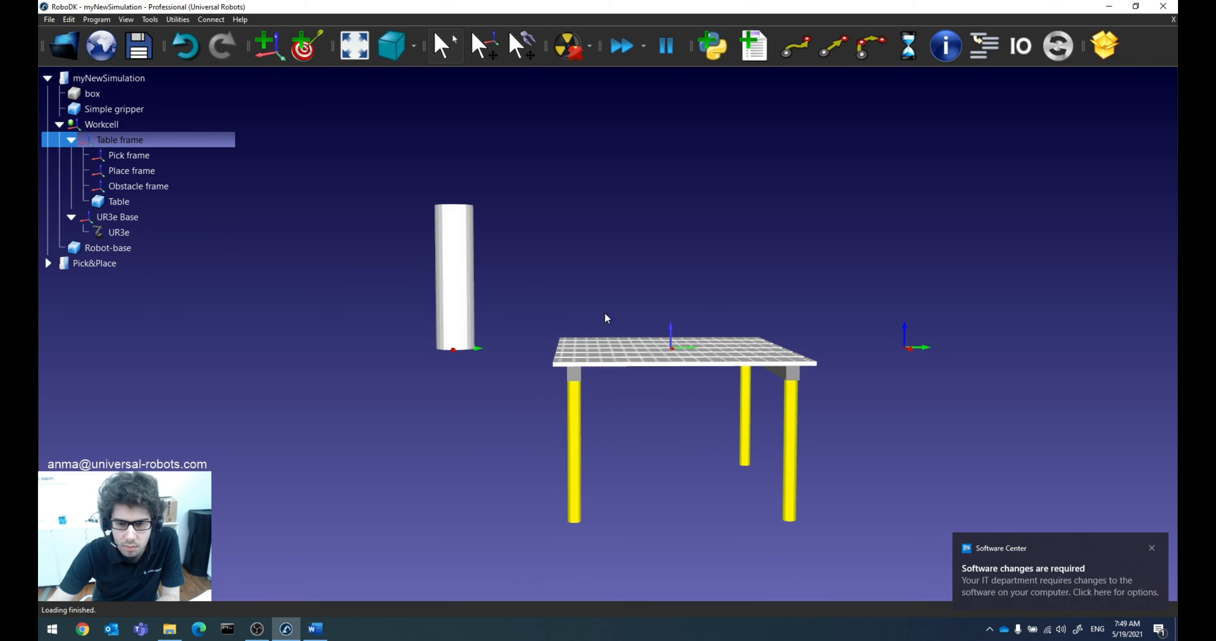
pyautogui.click(1152, 547)
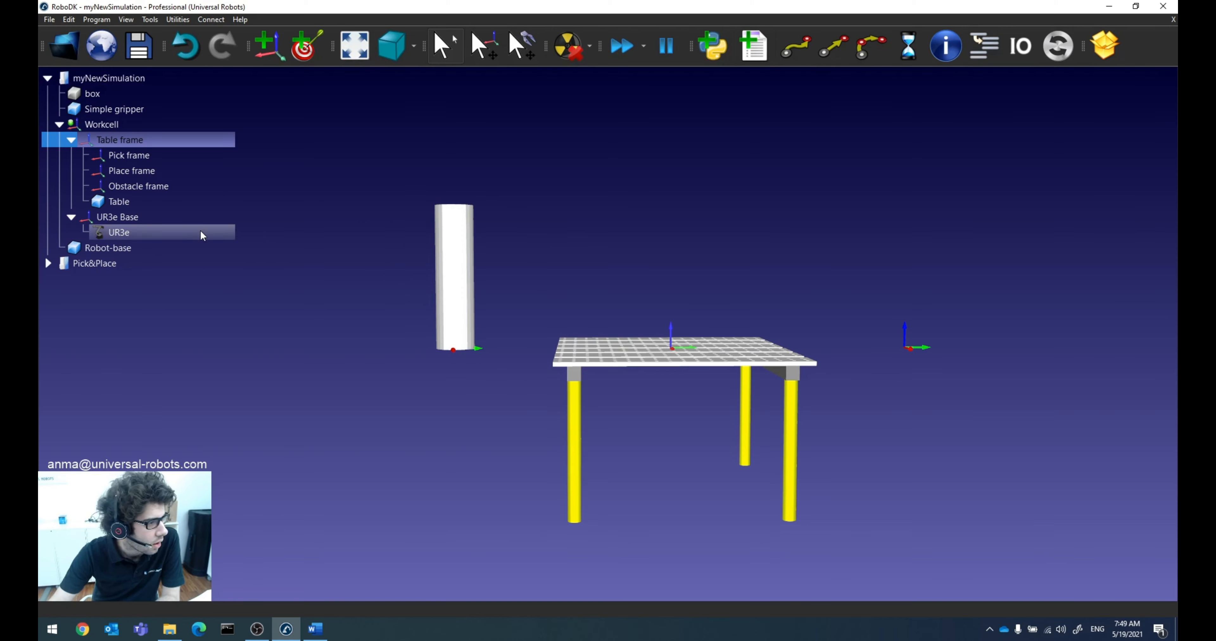
pyautogui.moveTo(113, 248); pyautogui.dragTo(135, 214)
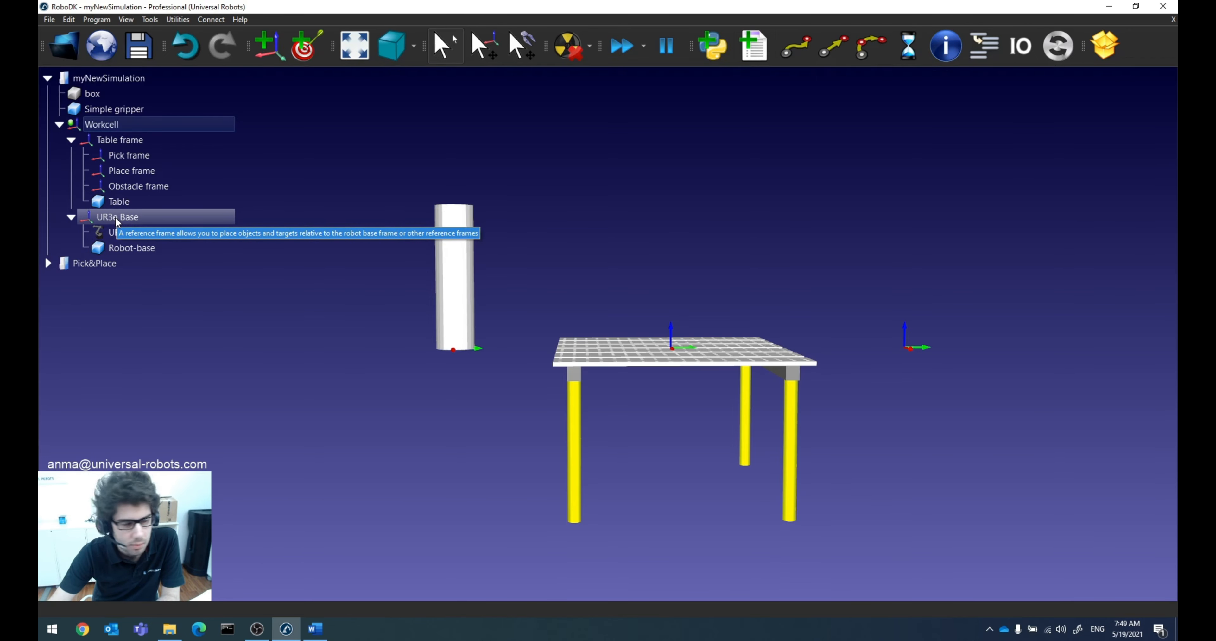
# Step: Open the details of the UR3e Base frame and make the UR3e robot visible
pyautogui.moveTo(385, 287); pyautogui.dragTo(378, 322, button='right')
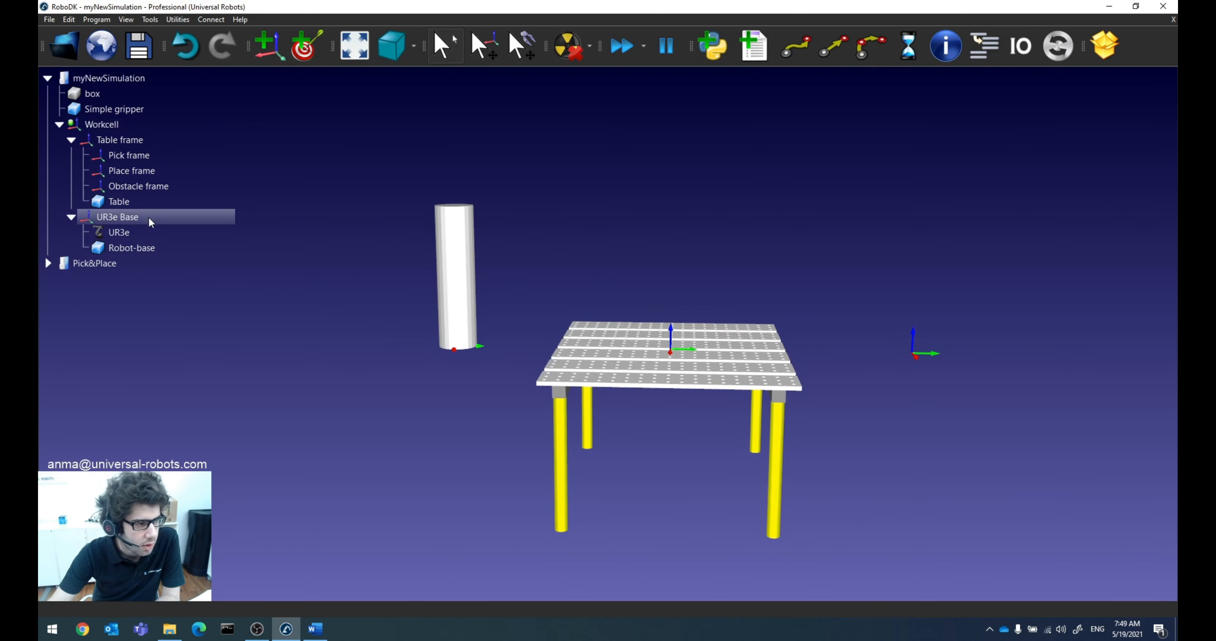
pyautogui.doubleClick(140, 215)
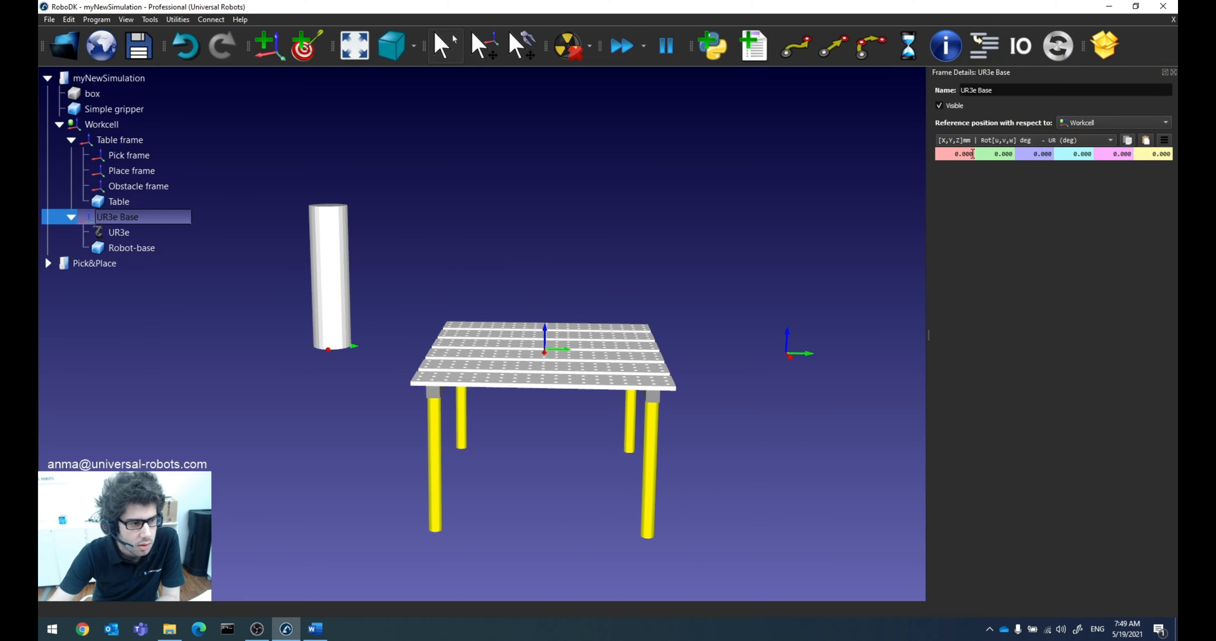
pyautogui.rightClick(126, 228)
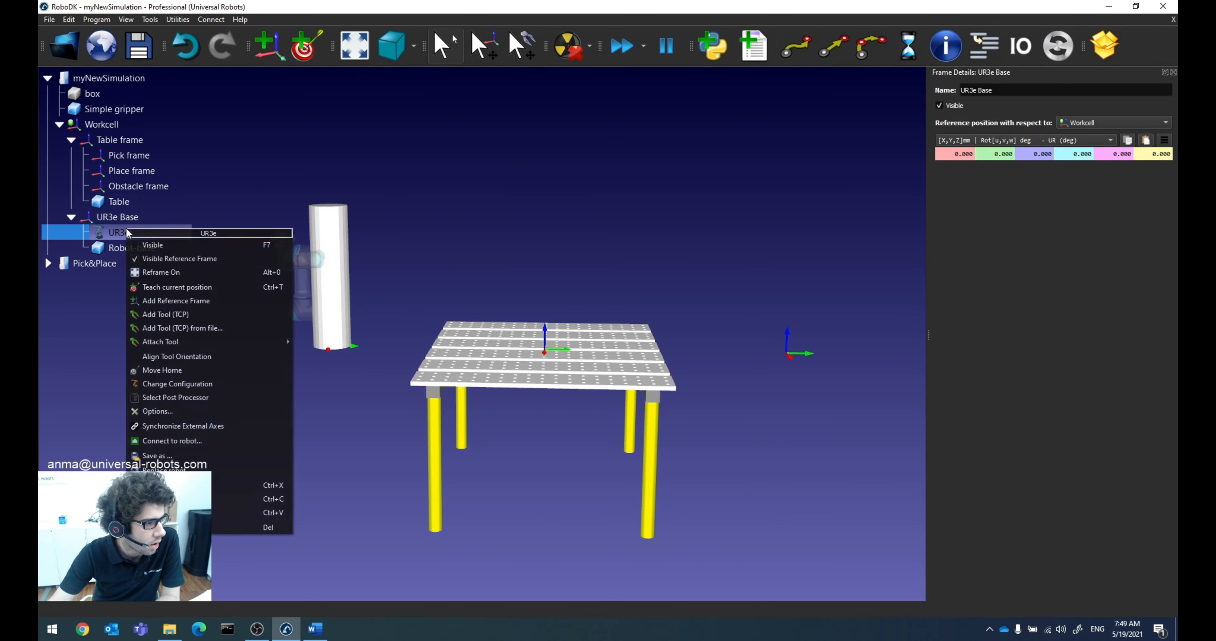
pyautogui.click(158, 244)
pyautogui.moveTo(267, 270); pyautogui.dragTo(444, 262)
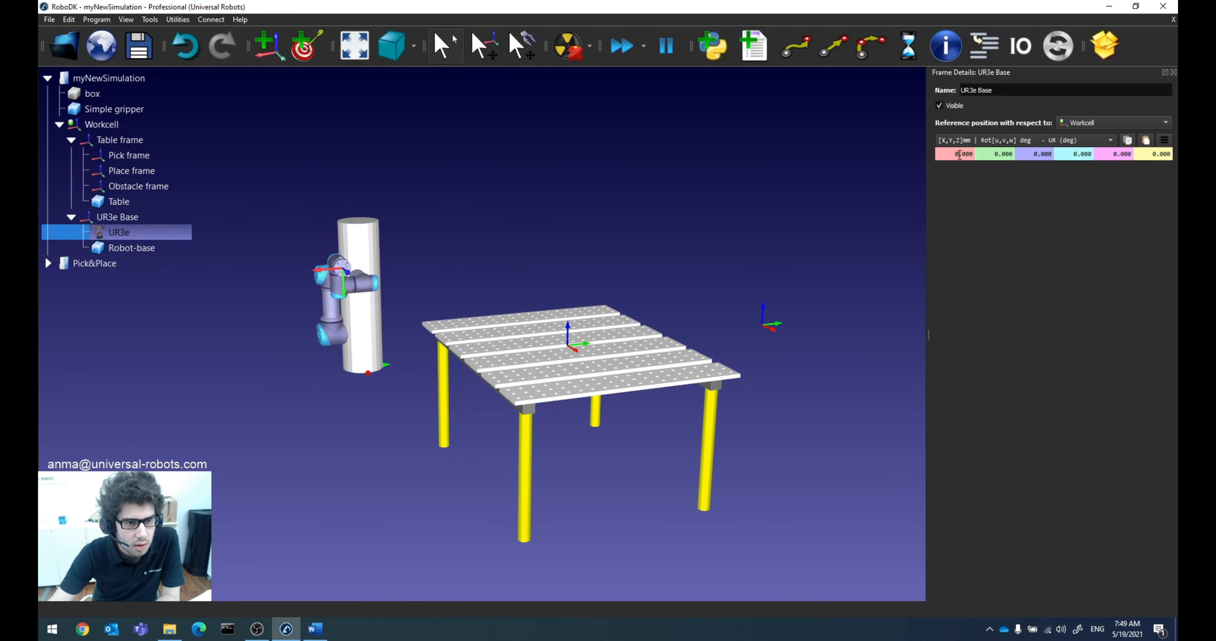
# Step: Shift the UR3e Base frame along X to see its child items move, return X to 0 mm and close the details
pyautogui.scroll(11, 959, 155)
pyautogui.scroll(-9, 959, 154)
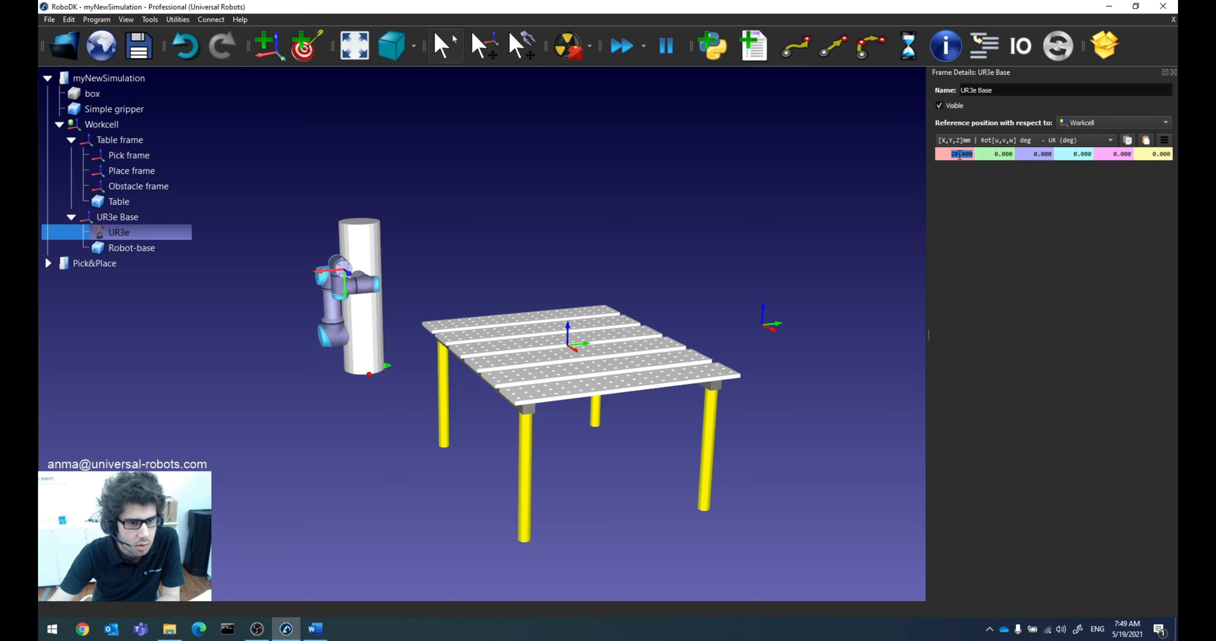
pyautogui.scroll(-2, 967, 153)
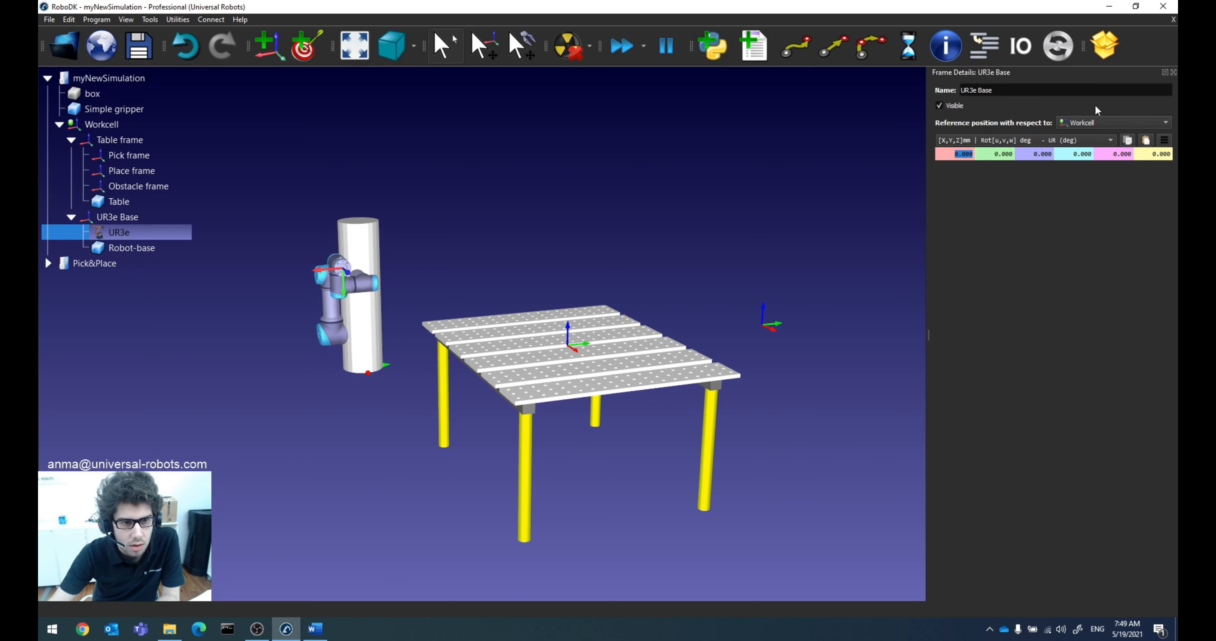
pyautogui.click(1173, 72)
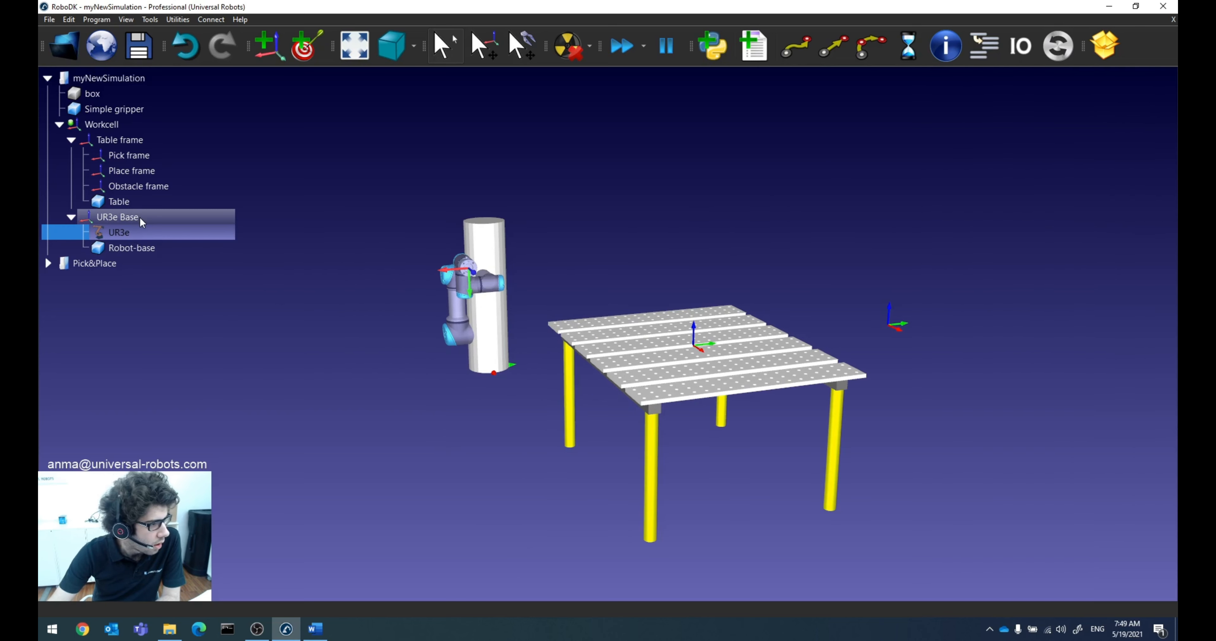
# Step: Nest the box object under Obstacle frame and make it visible
pyautogui.click(102, 94)
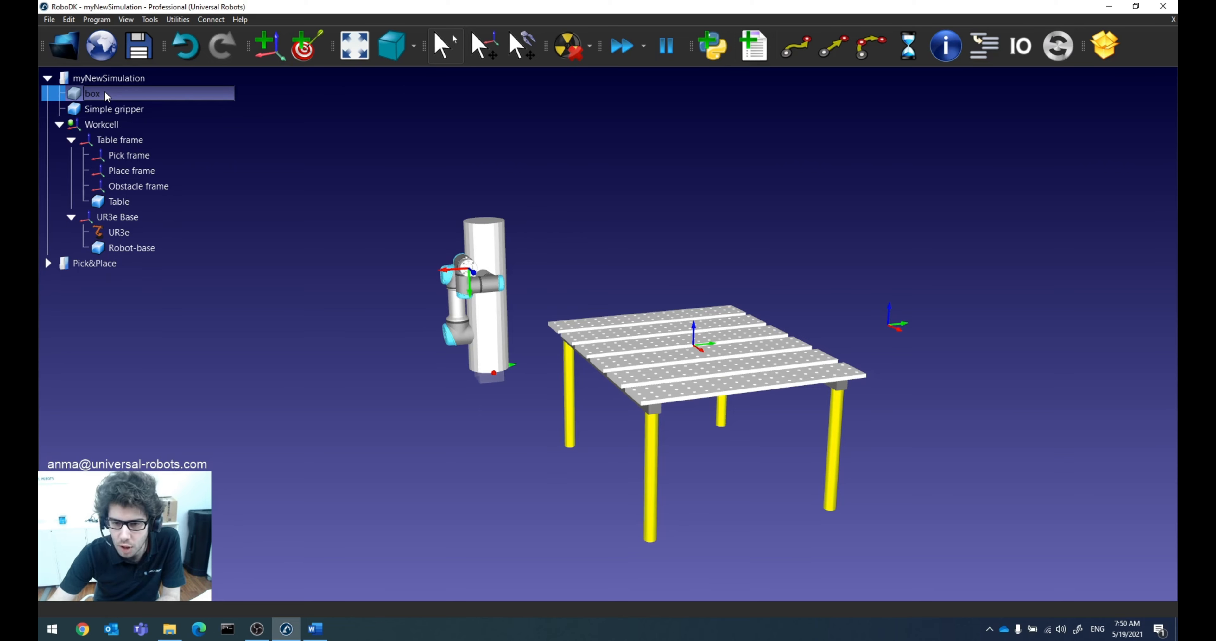
pyautogui.moveTo(96, 90); pyautogui.dragTo(147, 181)
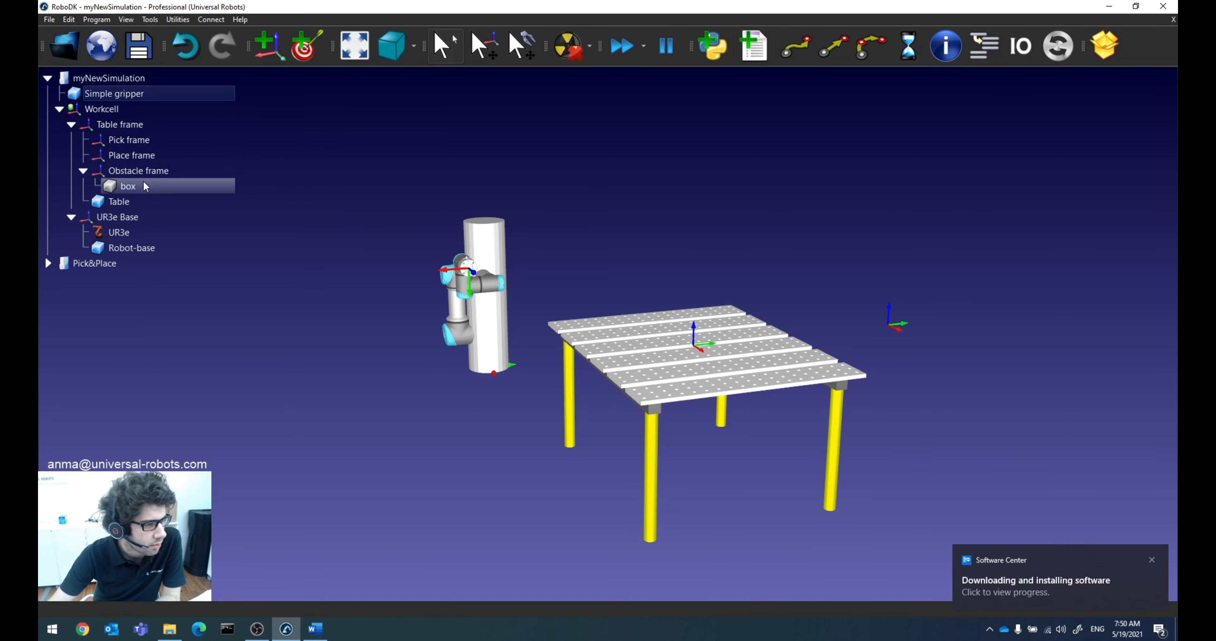
pyautogui.rightClick(138, 185)
pyautogui.click(163, 202)
pyautogui.click(347, 285)
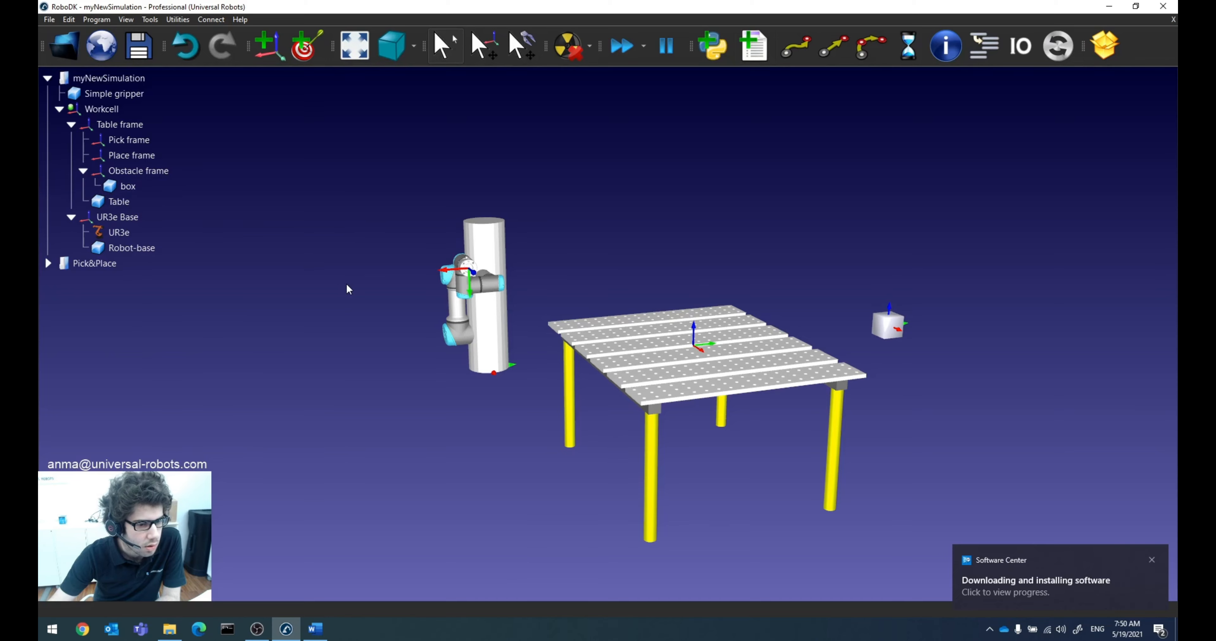
# Step: Import the Workpiece---place-frame STL file from Downloads and nest it under Pick frame
pyautogui.click(1152, 561)
pyautogui.moveTo(383, 300)
pyautogui.mouseDown()
pyautogui.moveTo(380, 330)
pyautogui.moveTo(401, 349)
pyautogui.mouseUp()
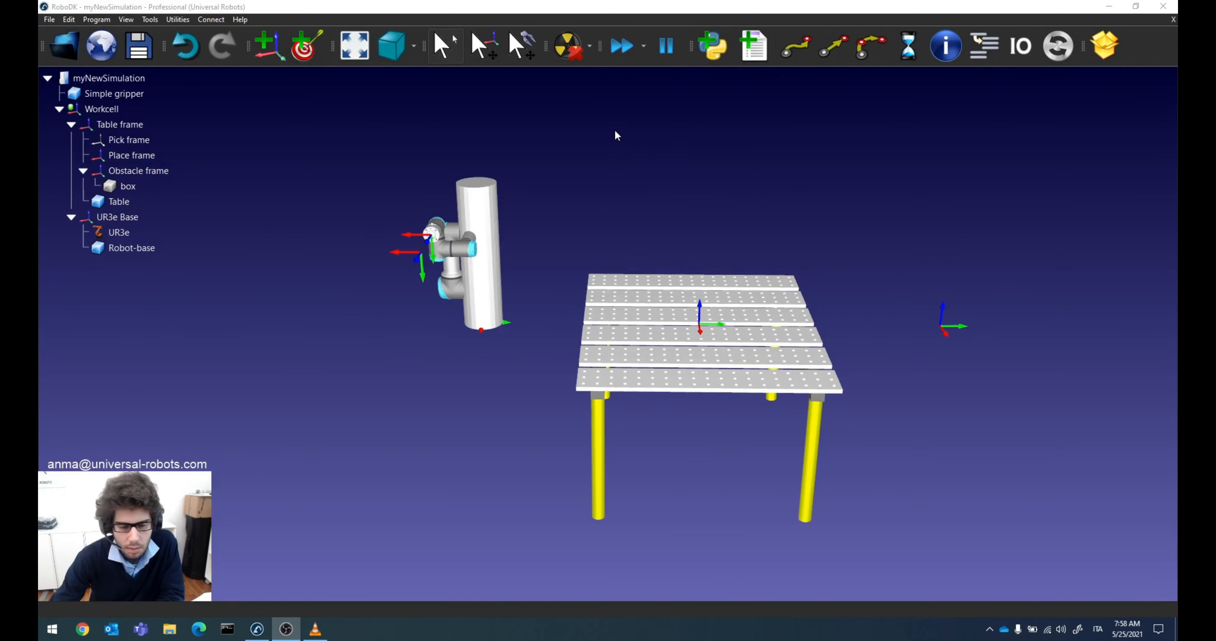
pyautogui.click(66, 47)
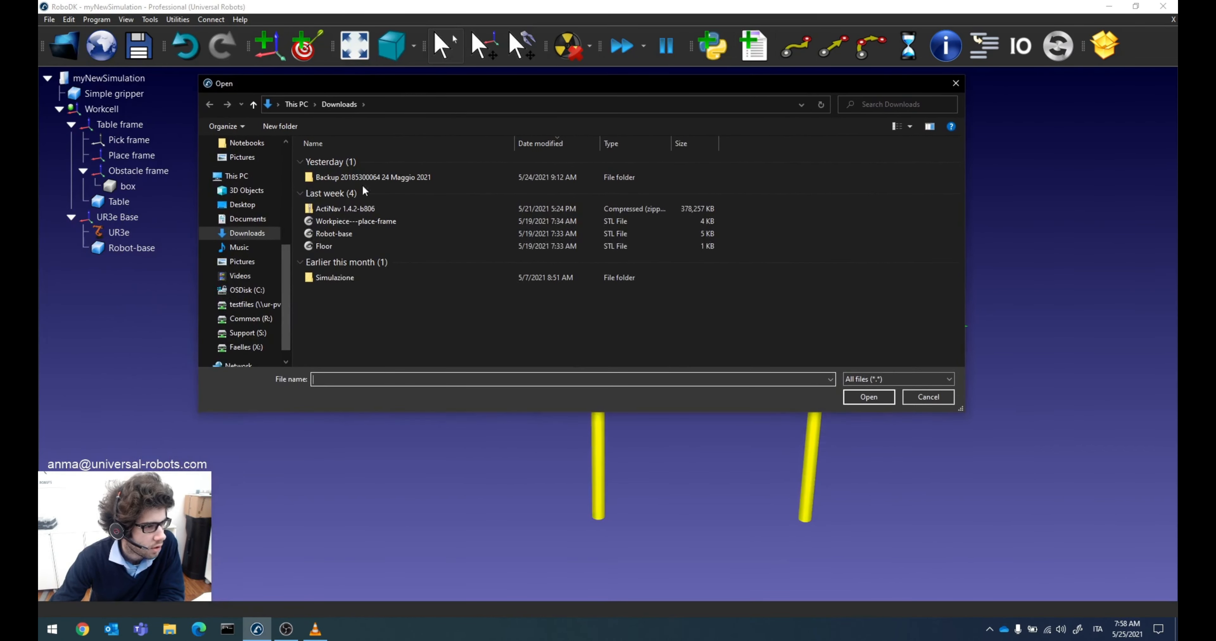
pyautogui.click(353, 222)
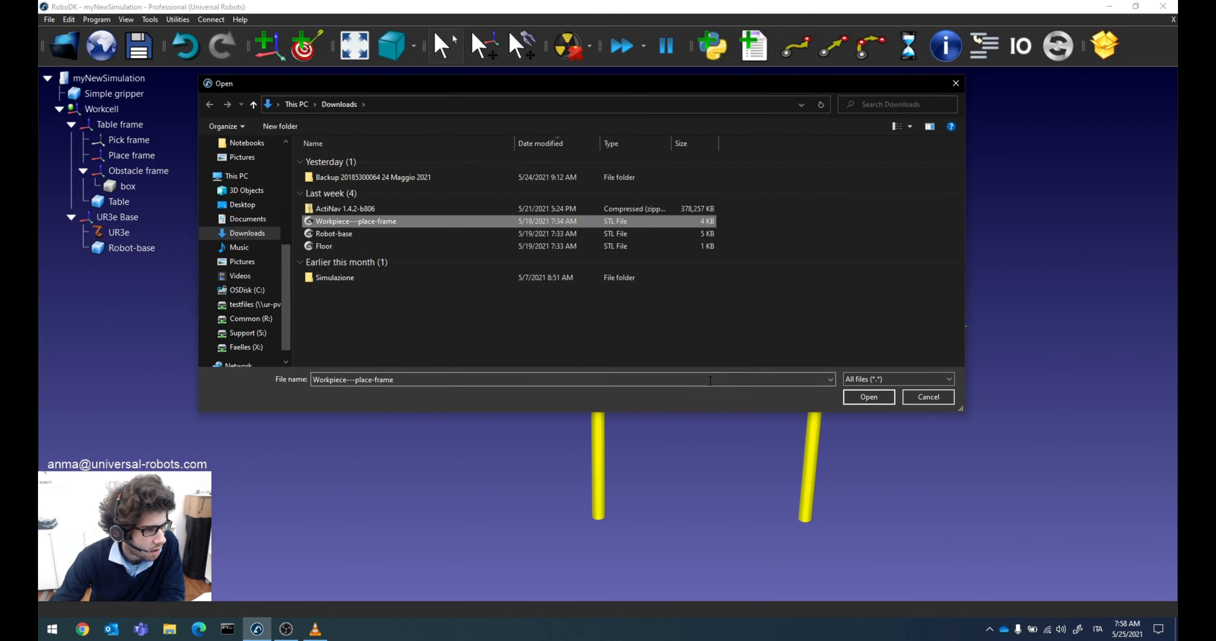
pyautogui.click(868, 397)
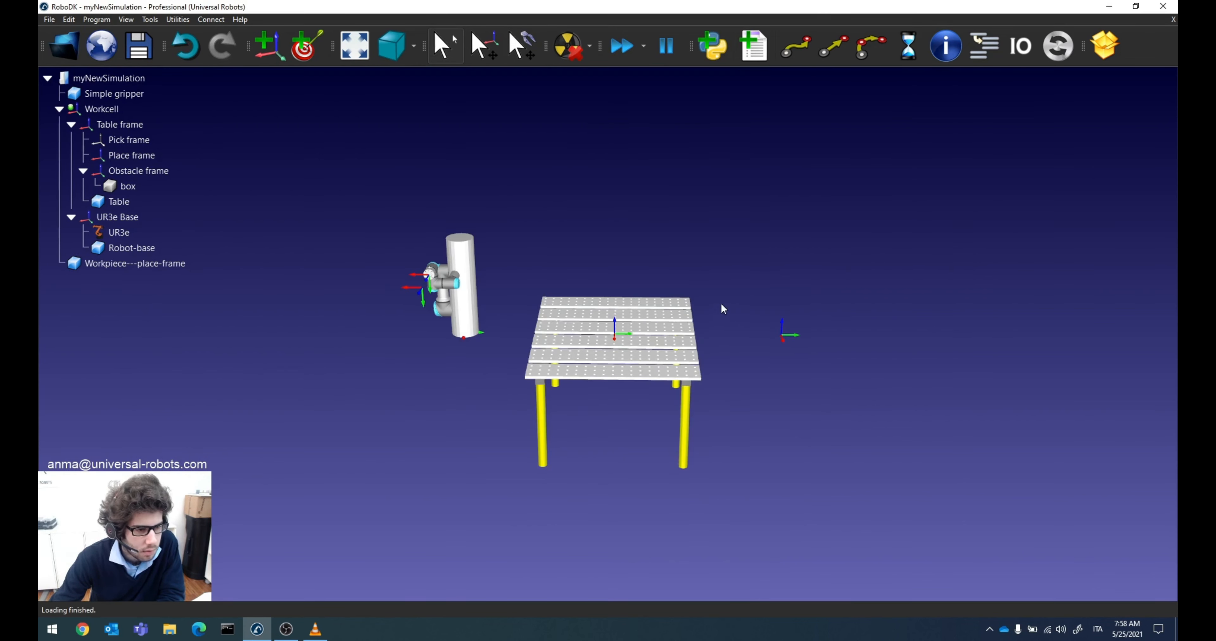
pyautogui.moveTo(103, 262); pyautogui.dragTo(144, 136)
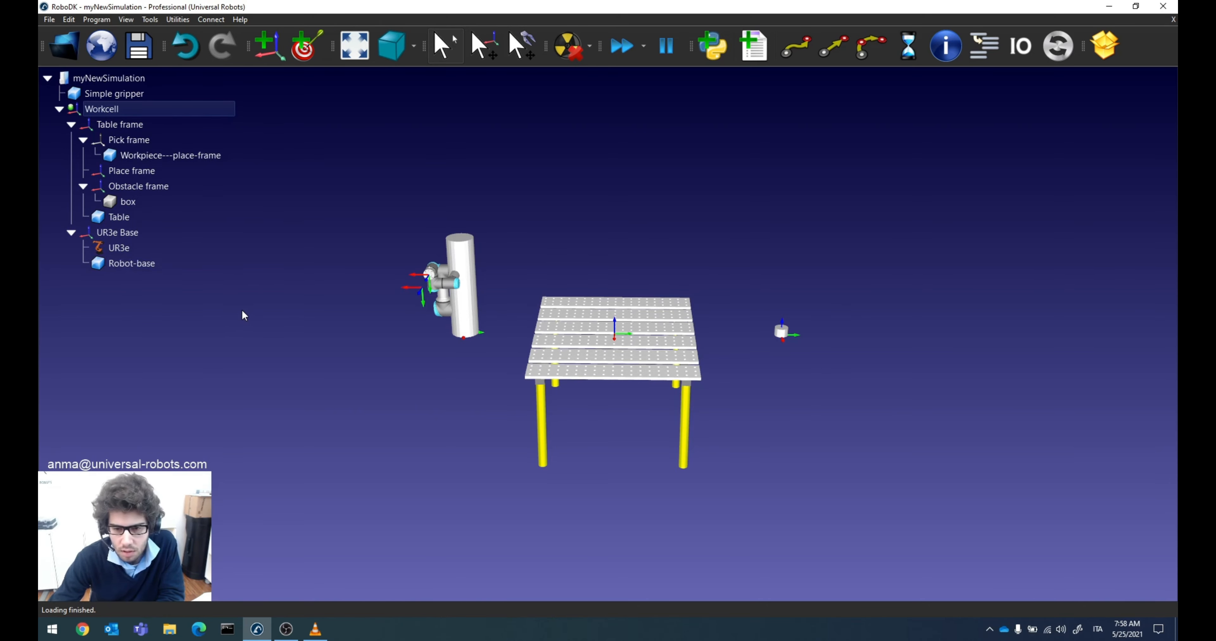
# Step: Import the Floor STL file from Downloads into the station and check its placement
pyautogui.click(65, 45)
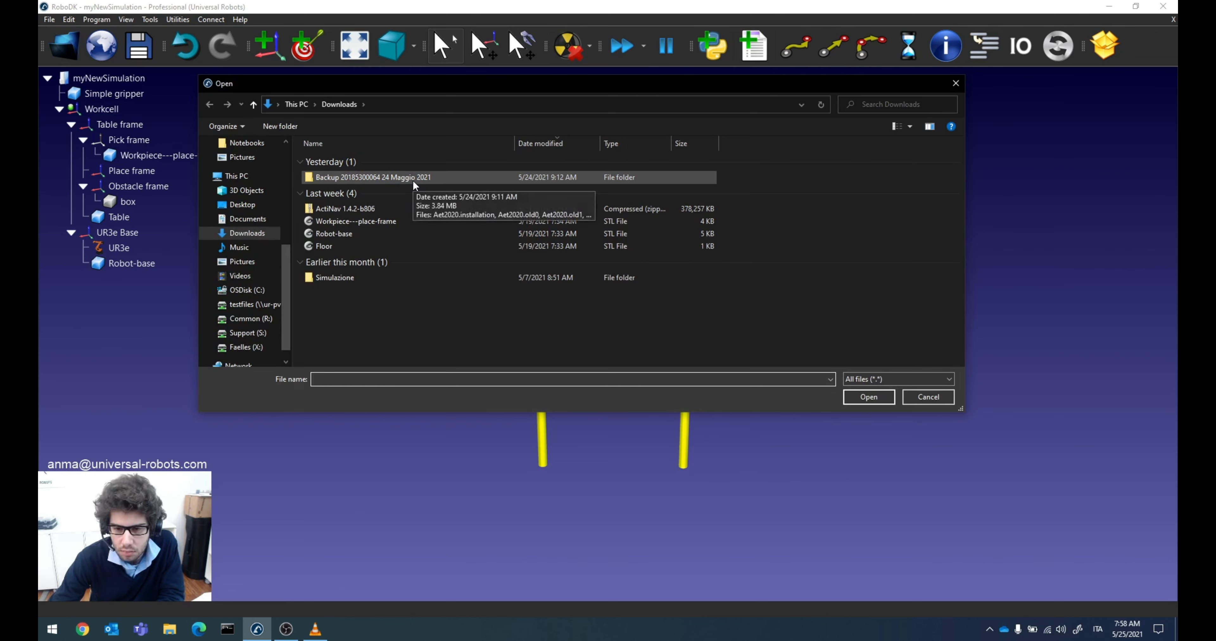
pyautogui.click(324, 245)
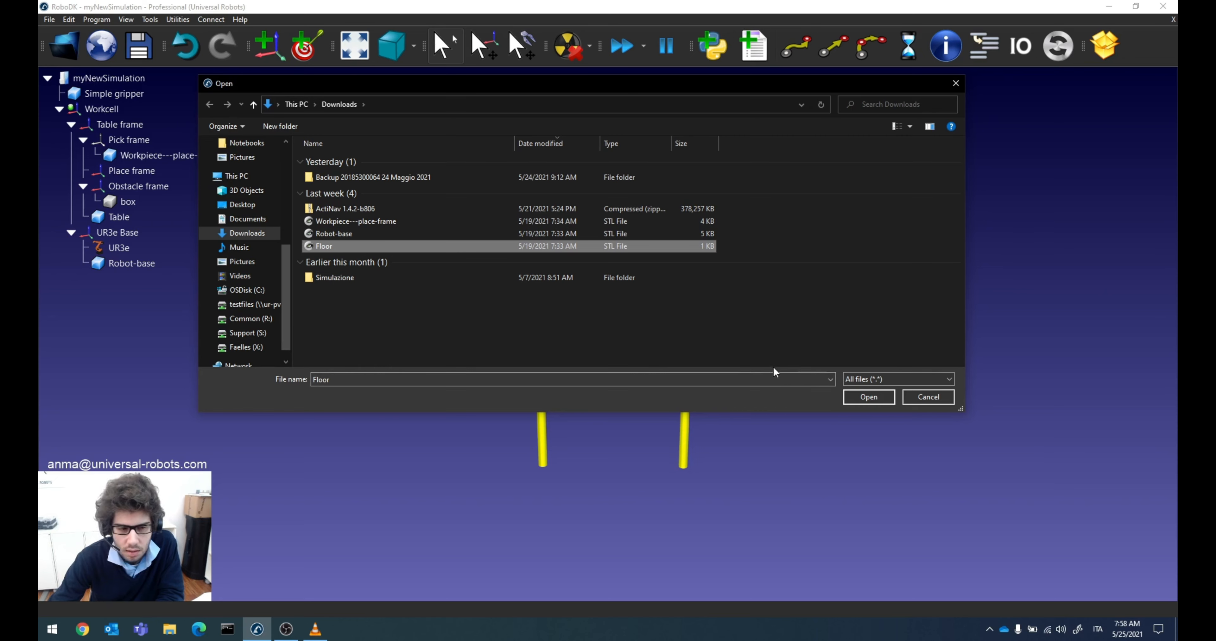
pyautogui.click(868, 397)
pyautogui.moveTo(719, 409); pyautogui.dragTo(570, 342)
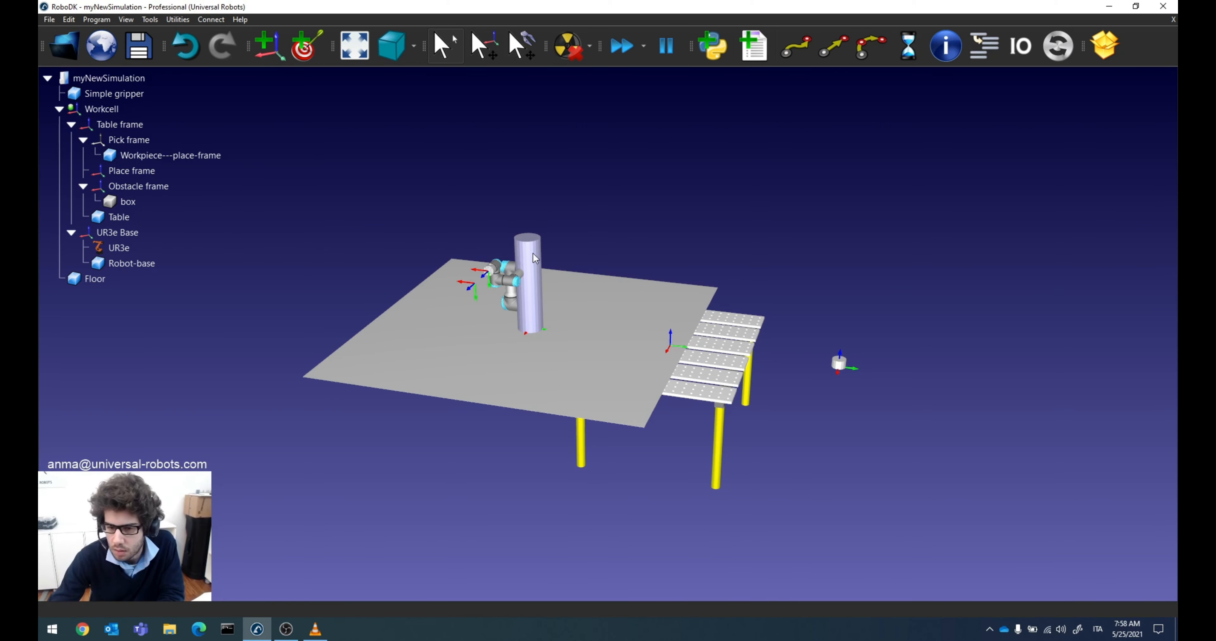
pyautogui.click(416, 333)
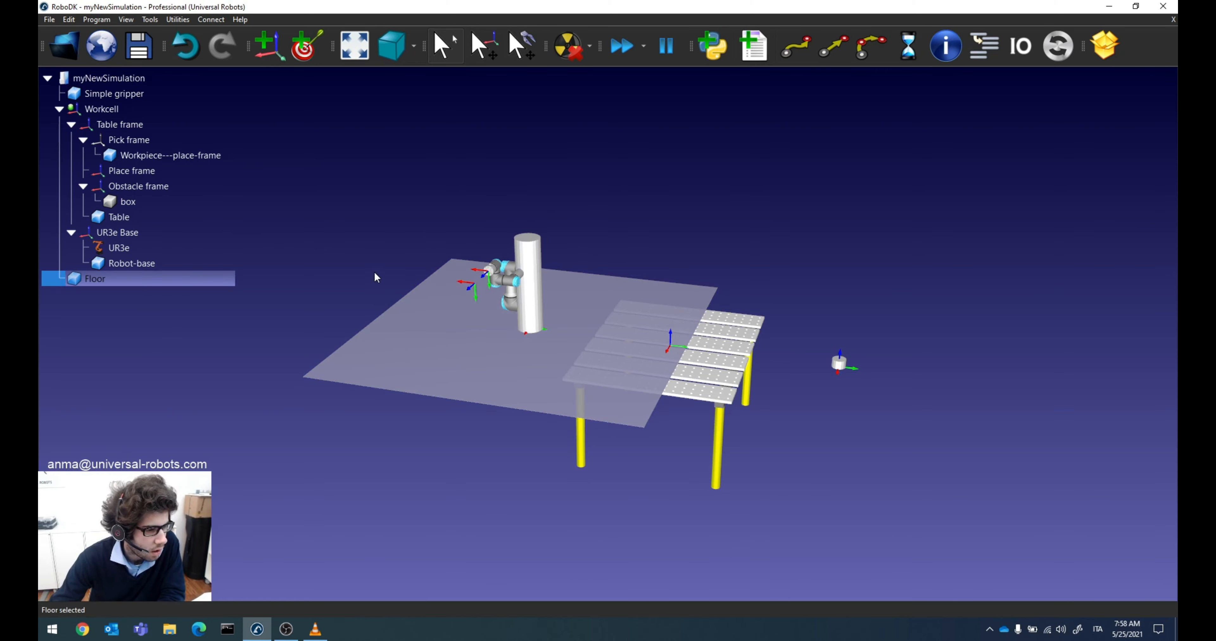
pyautogui.click(309, 169)
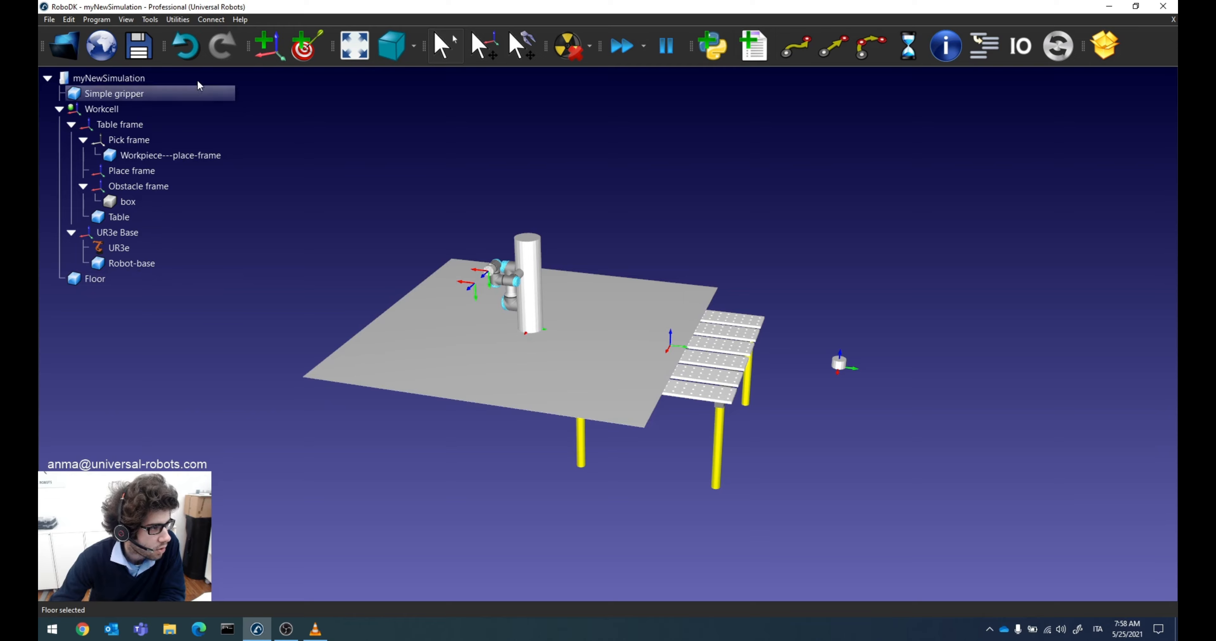
# Step: Browse the online robot library down to the basic cylinder, cube, sphere and plane objects, and close it
pyautogui.click(112, 50)
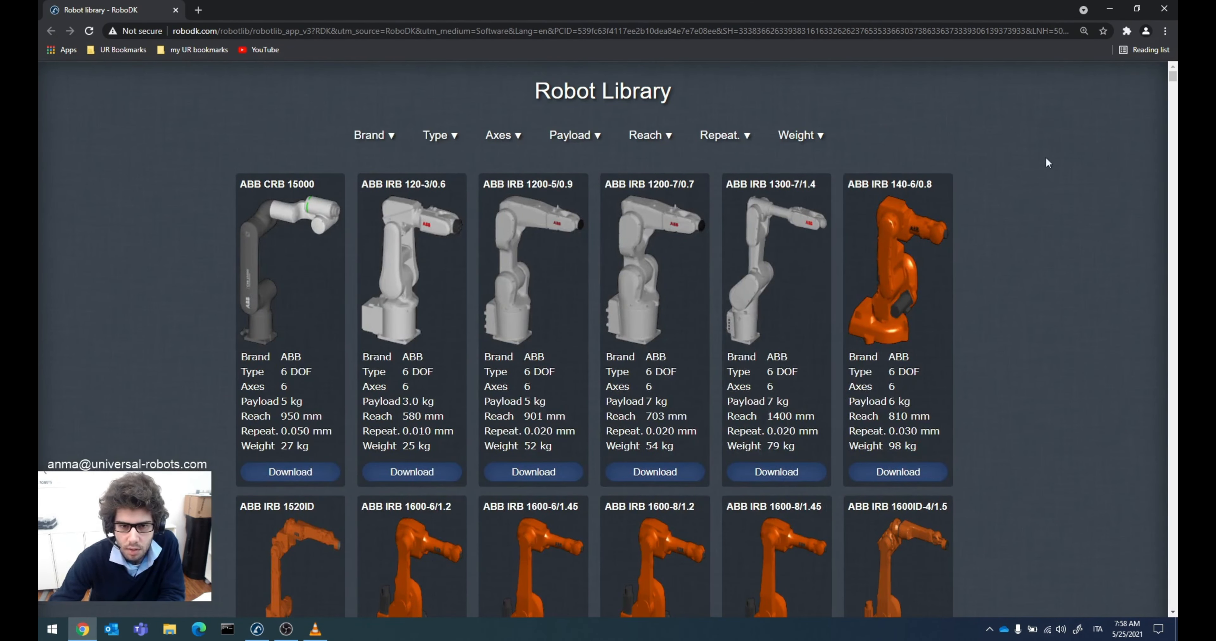
pyautogui.moveTo(1171, 75); pyautogui.dragTo(1127, 599)
pyautogui.scroll(5, 685, 458)
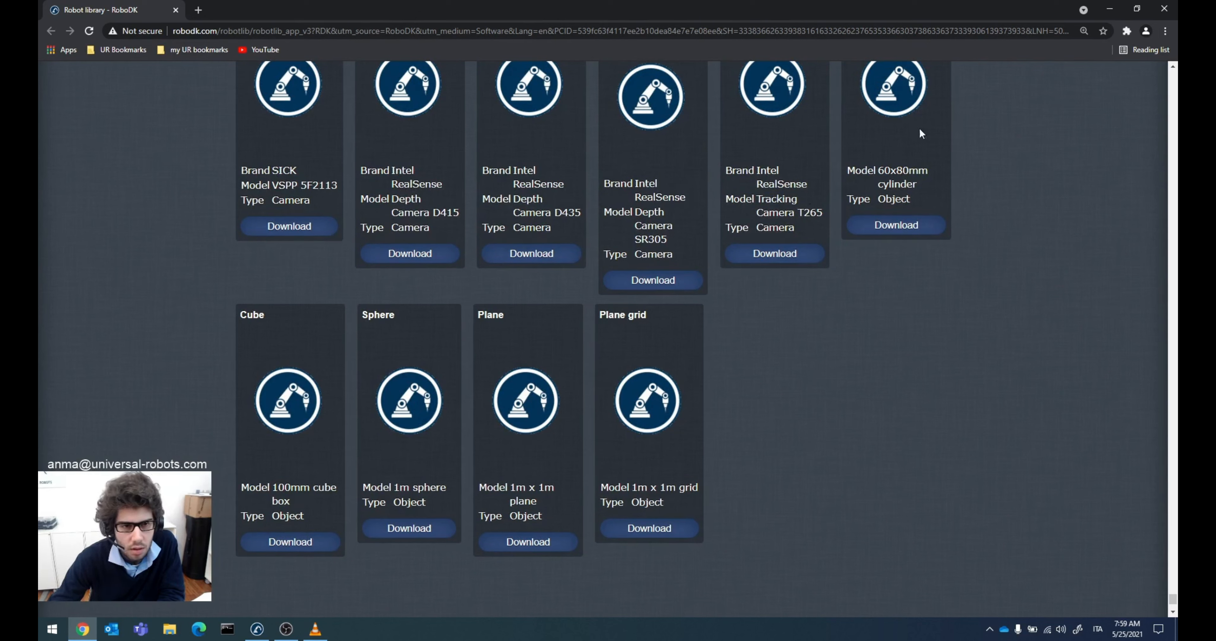
pyautogui.click(1164, 8)
# Step: Nest the Floor object under the Workcell frame
pyautogui.moveTo(632, 355); pyautogui.dragTo(605, 401)
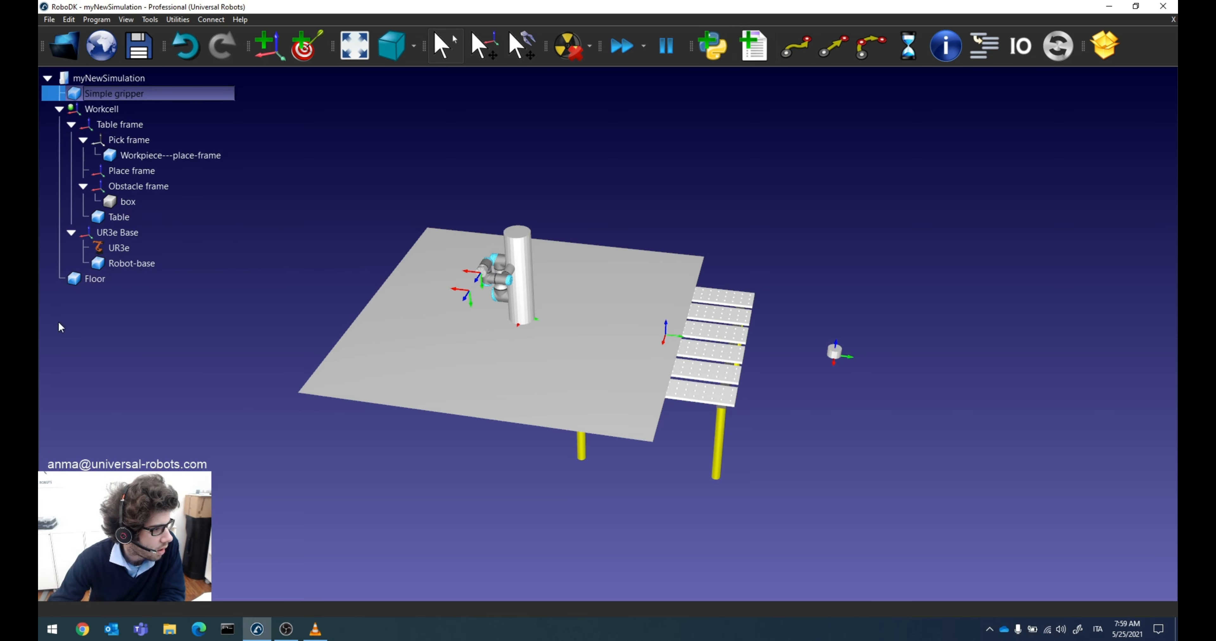
pyautogui.click(88, 280)
pyautogui.moveTo(88, 280); pyautogui.dragTo(118, 110)
pyautogui.moveTo(117, 109); pyautogui.dragTo(114, 111)
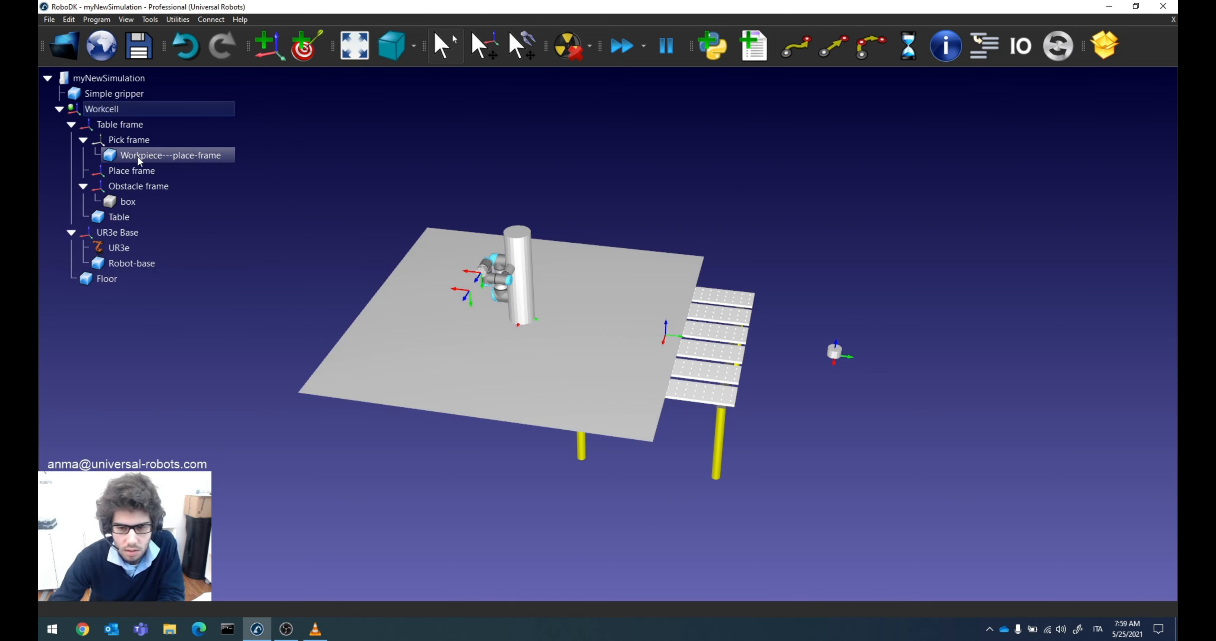
# Step: Attach the Simple gripper to the UR3e robot as its tool
pyautogui.click(114, 95)
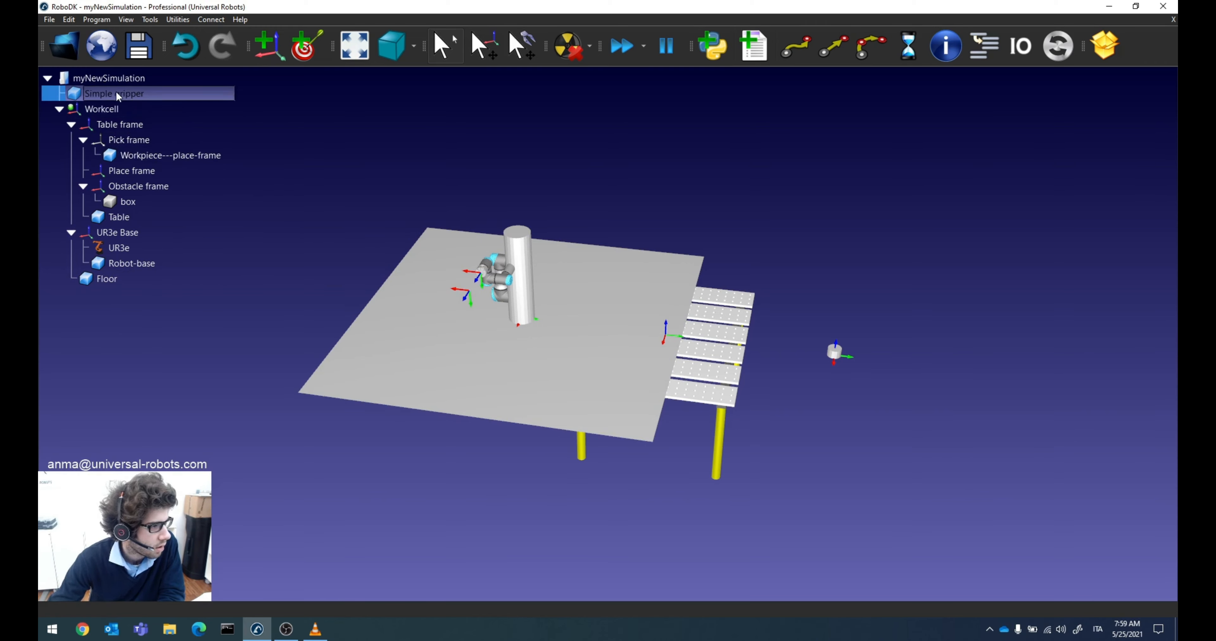
pyautogui.moveTo(113, 96); pyautogui.dragTo(130, 249)
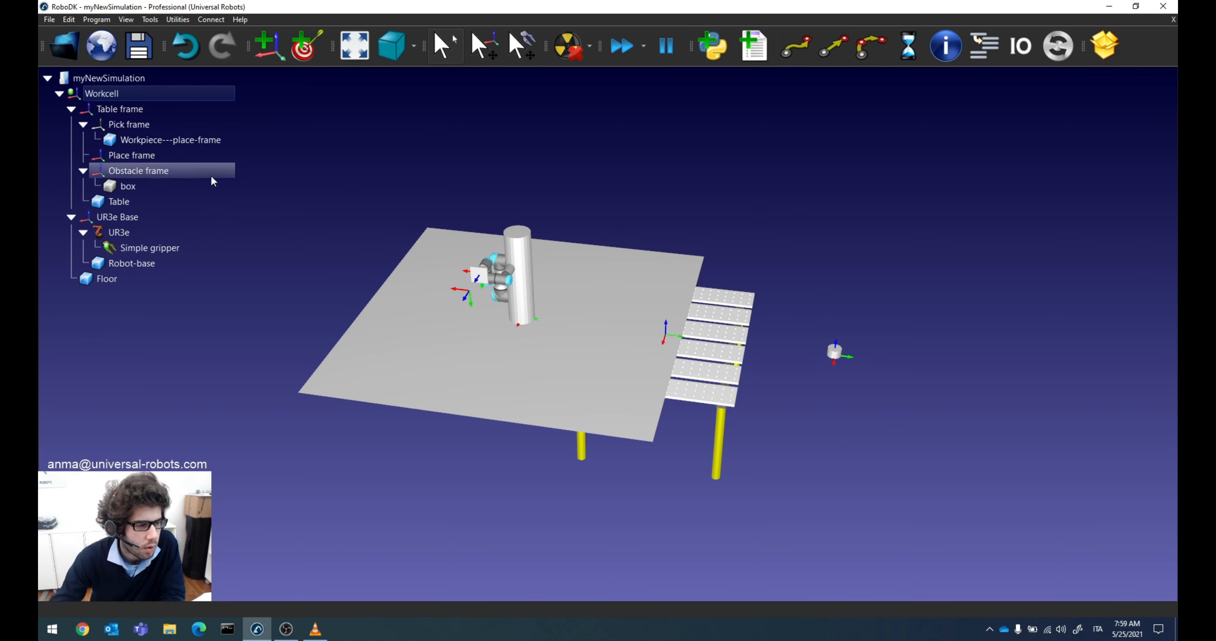
pyautogui.scroll(4, 302, 234)
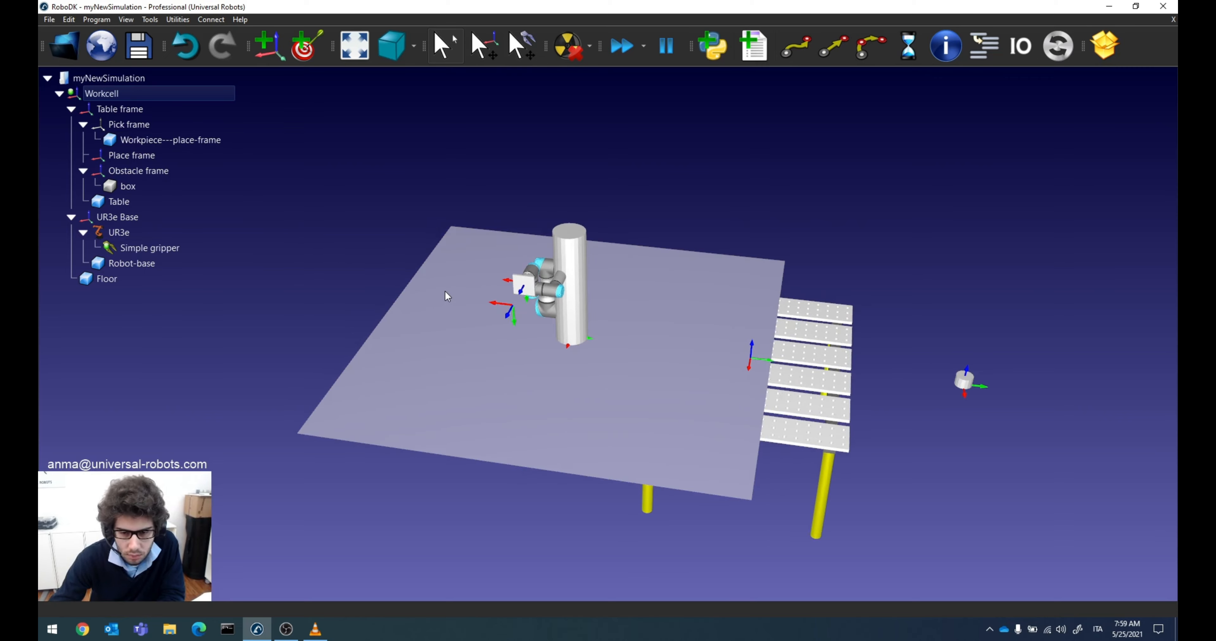
pyautogui.moveTo(464, 297)
pyautogui.mouseDown()
pyautogui.moveTo(473, 295)
pyautogui.moveTo(453, 301)
pyautogui.mouseUp()
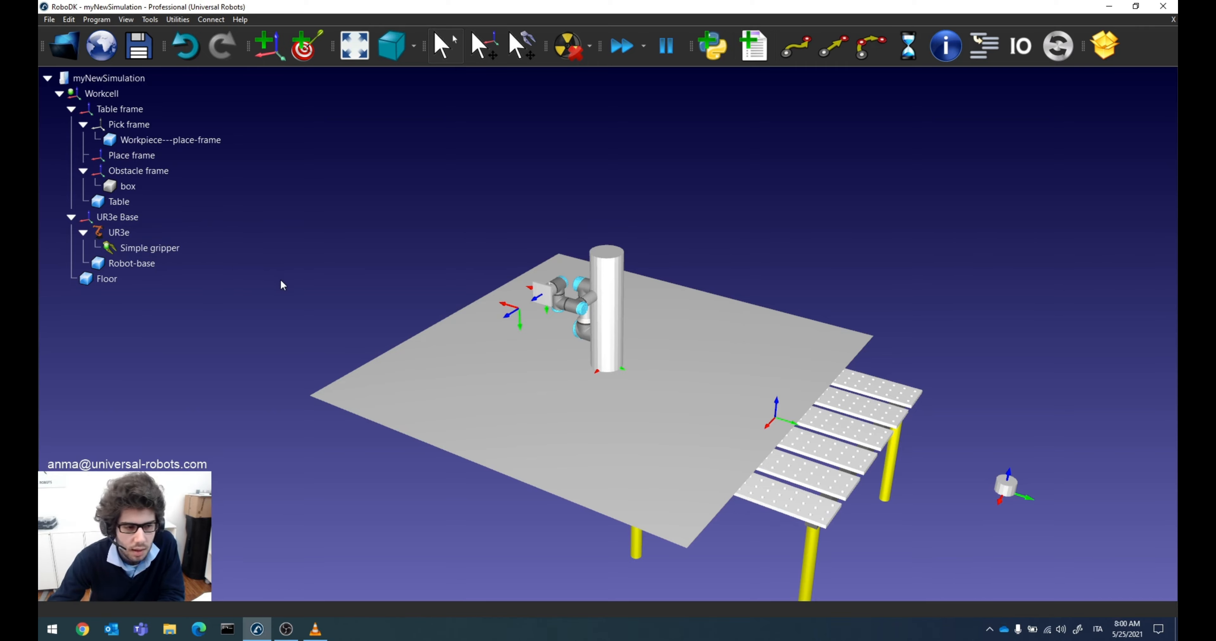
# Step: Examine the Simple gripper and its tool frame on the UR3e flange up close
pyautogui.moveTo(392, 311); pyautogui.dragTo(703, 285)
pyautogui.scroll(6, 703, 286)
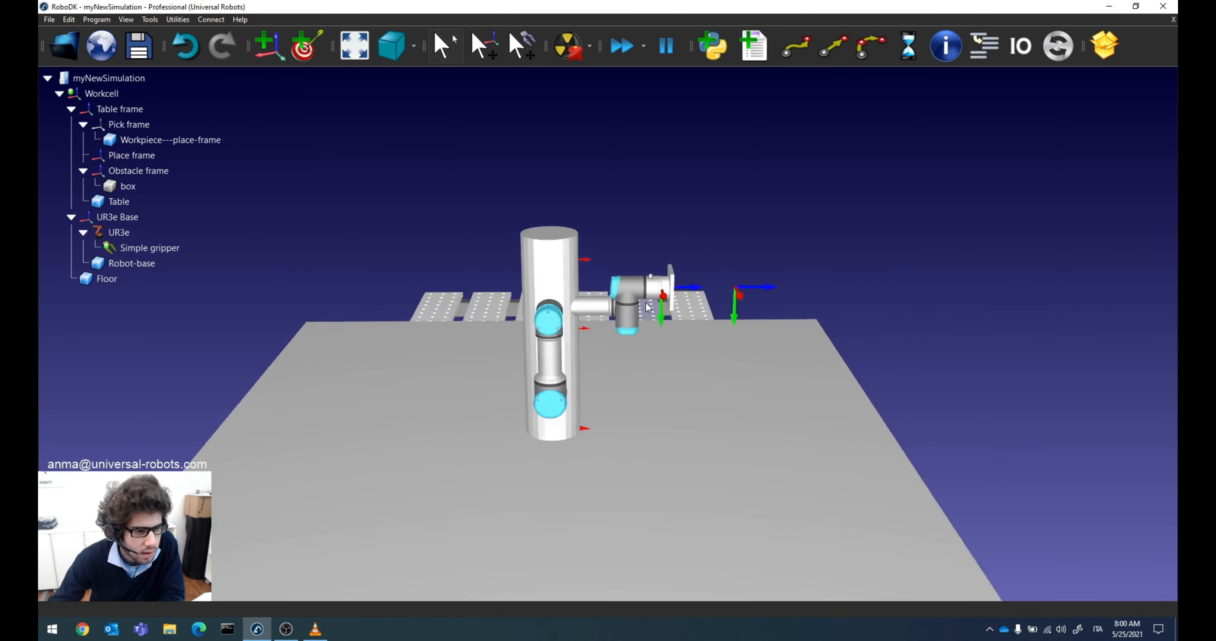
pyautogui.scroll(-2, 671, 282)
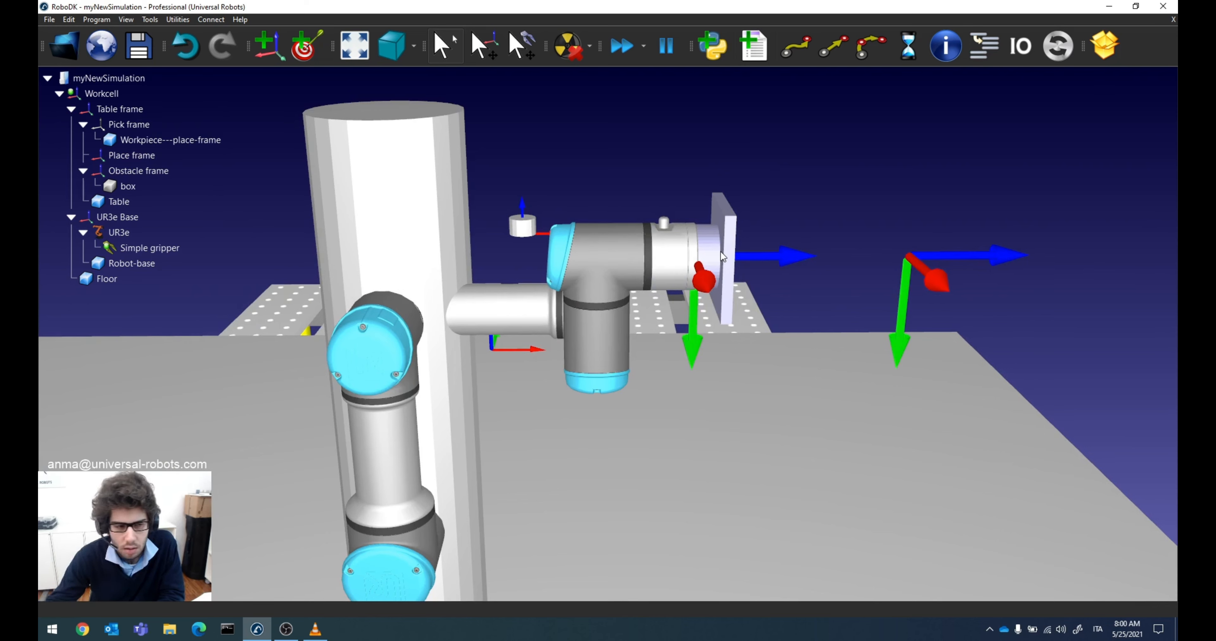
pyautogui.moveTo(814, 284); pyautogui.dragTo(714, 303, button='right')
pyautogui.scroll(2, 621, 345)
pyautogui.scroll(-10, 621, 344)
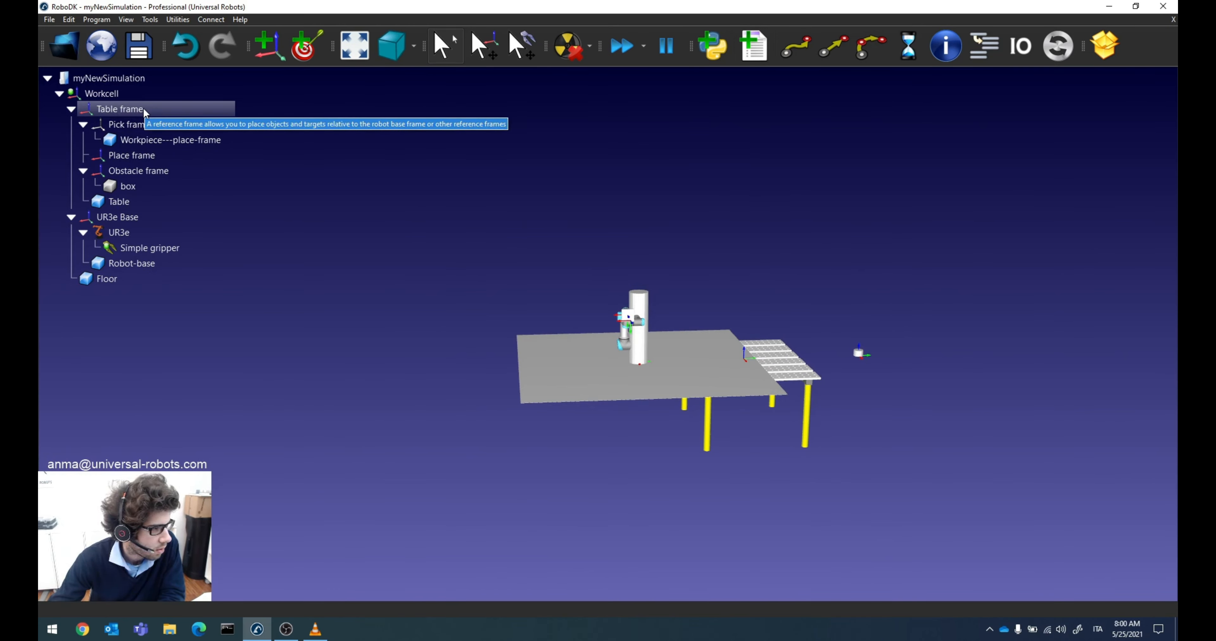
# Step: Open the Table frame's details, view its position with respect to Place frame, and return the reference to Workcell
pyautogui.doubleClick(143, 108)
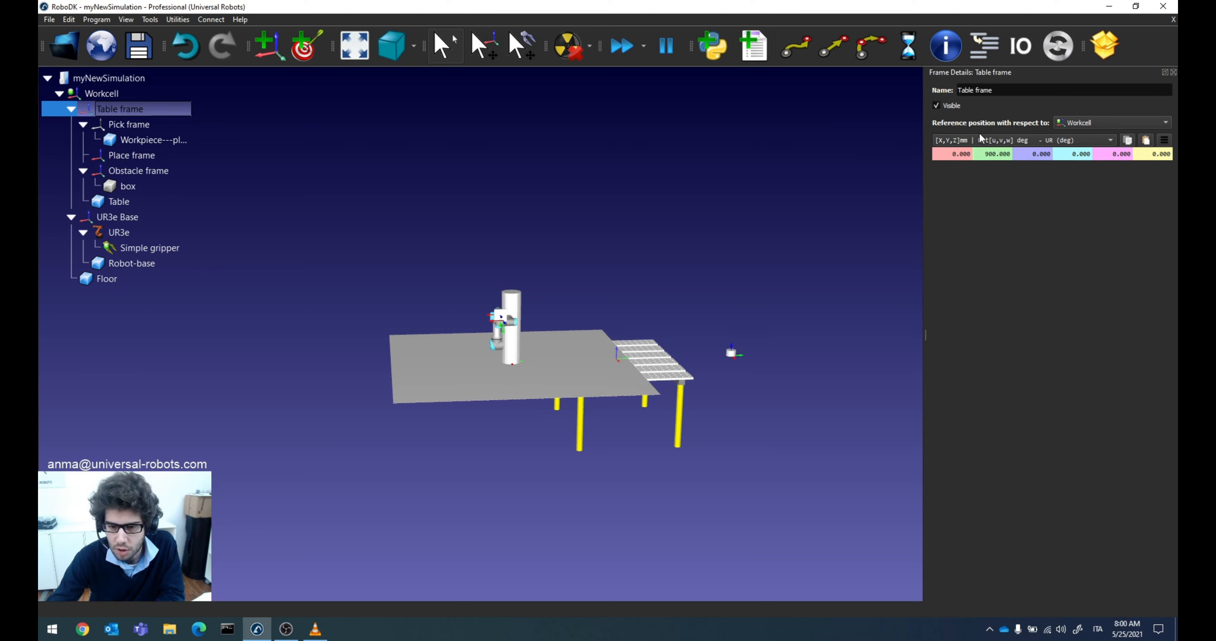
pyautogui.click(1084, 122)
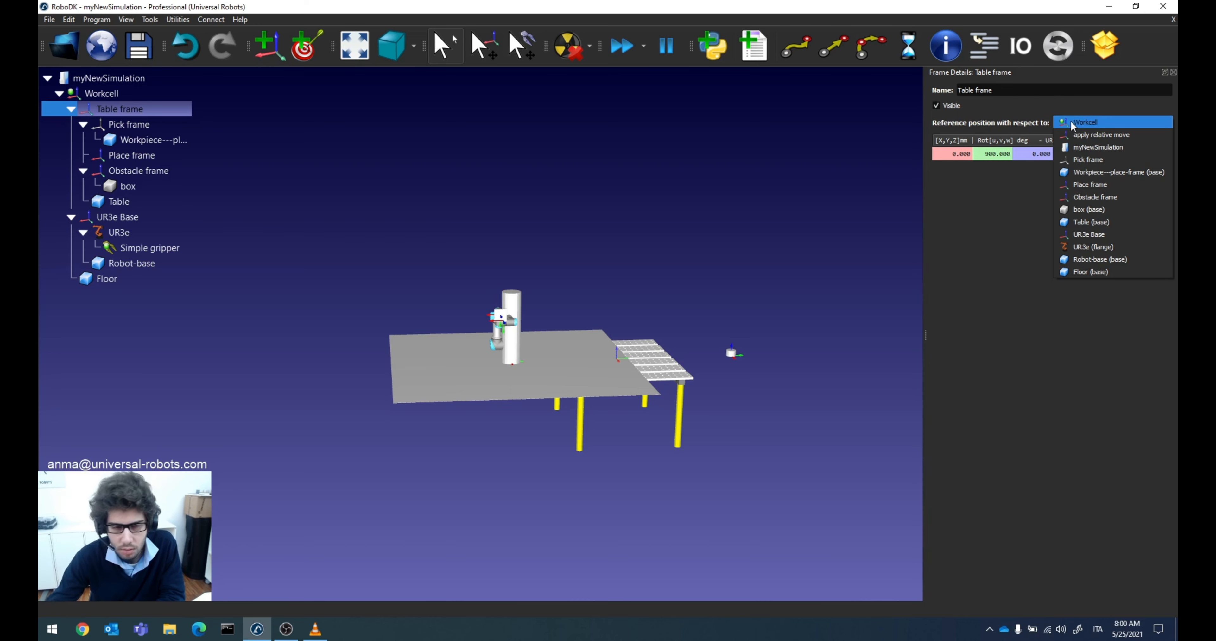
pyautogui.click(1090, 184)
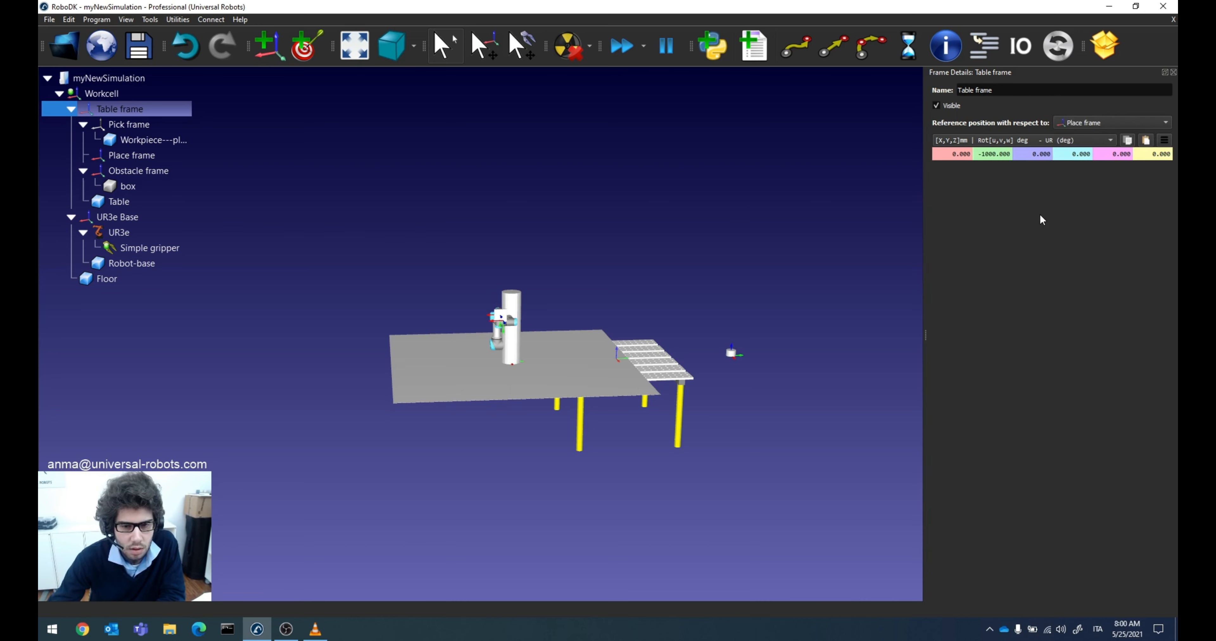
pyautogui.click(1077, 126)
pyautogui.click(1100, 60)
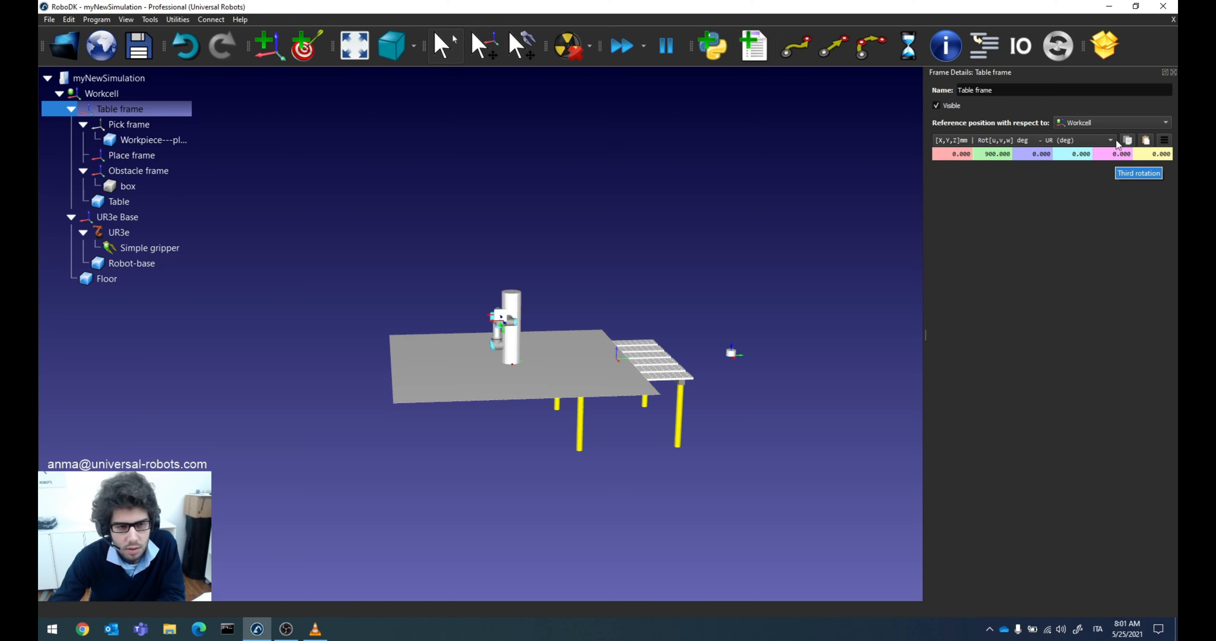
# Step: Change the Table frame's orientation format to the default Fanuc/Motoman convention with X, Y, Z rotations in degrees
pyautogui.click(1061, 141)
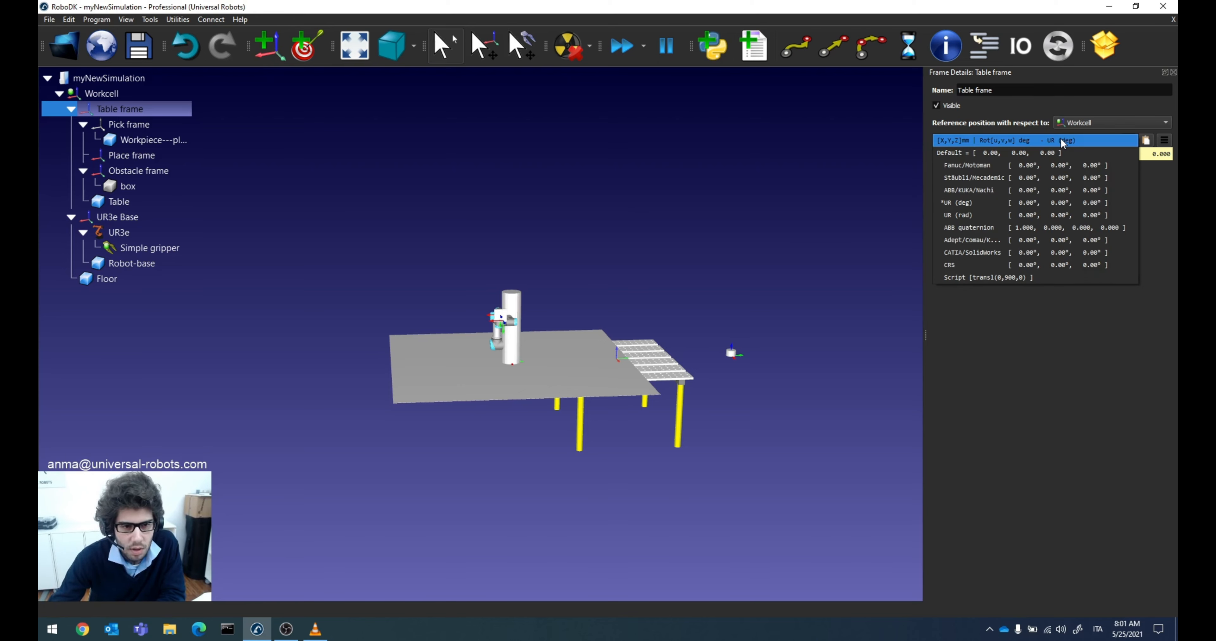
pyautogui.click(1060, 139)
pyautogui.click(1060, 139)
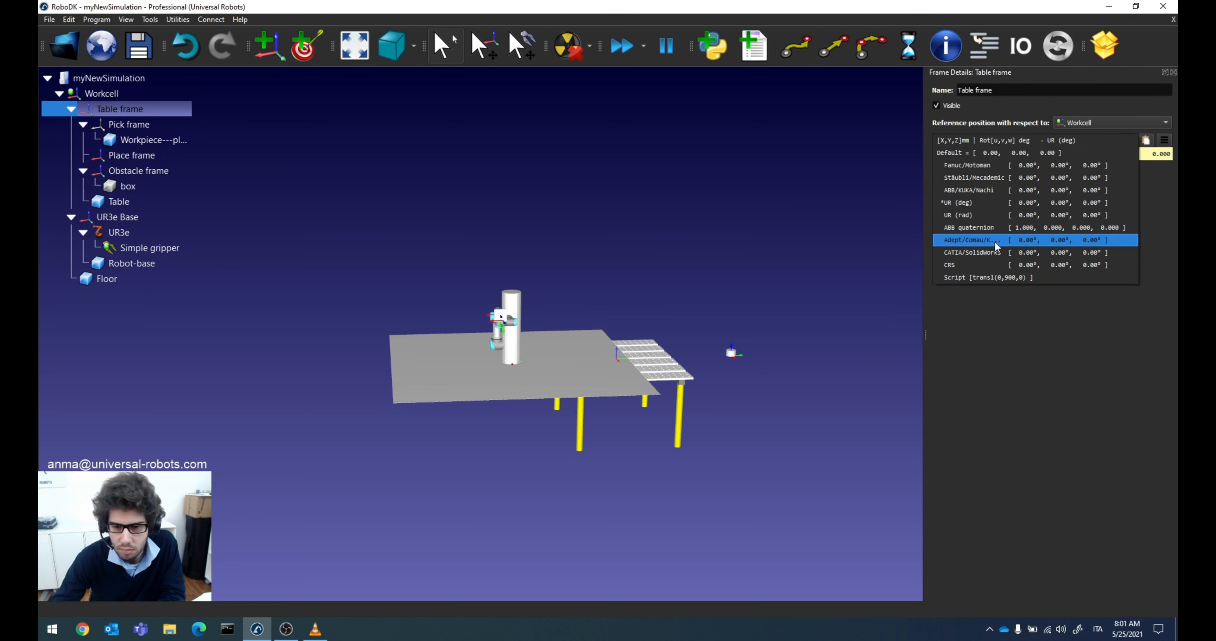
pyautogui.click(990, 152)
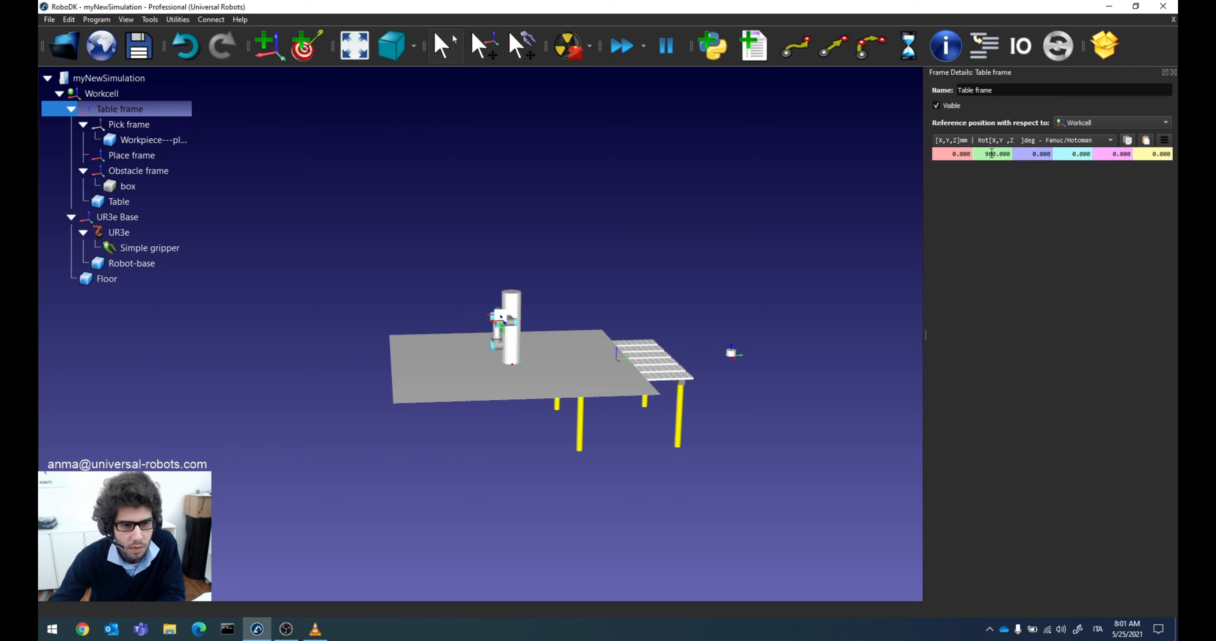
pyautogui.click(1032, 138)
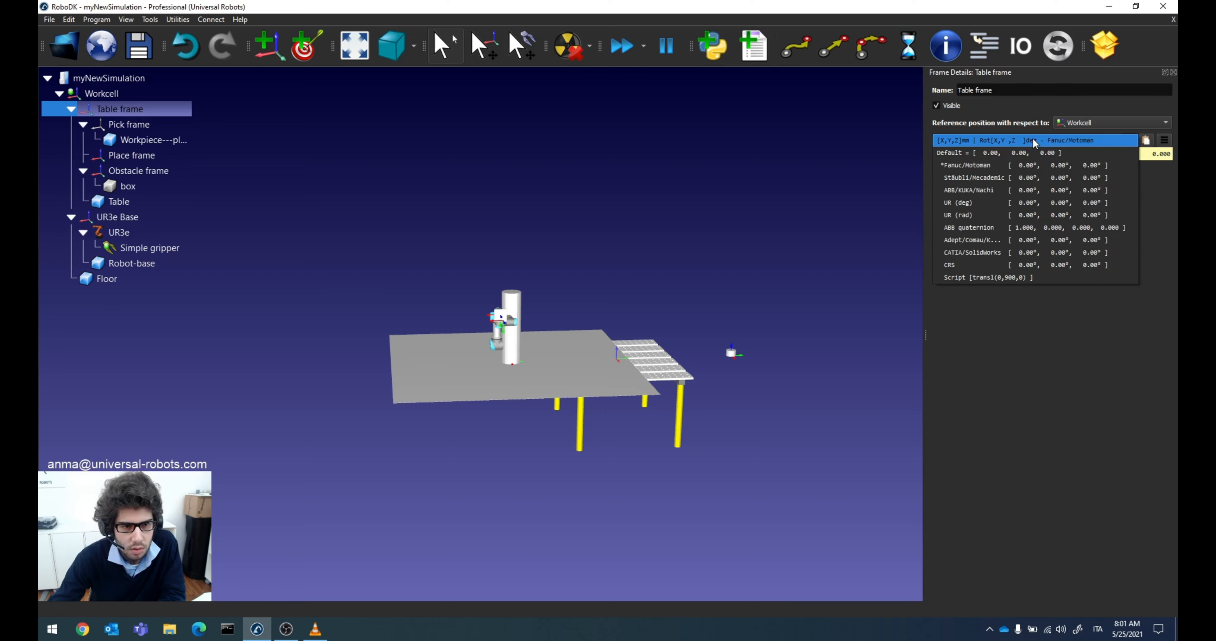
pyautogui.click(1030, 151)
# Step: Rotate the Table frame about X, Y and Z in turn, return each rotation to 0°, and close the details
pyautogui.scroll(5, 1083, 157)
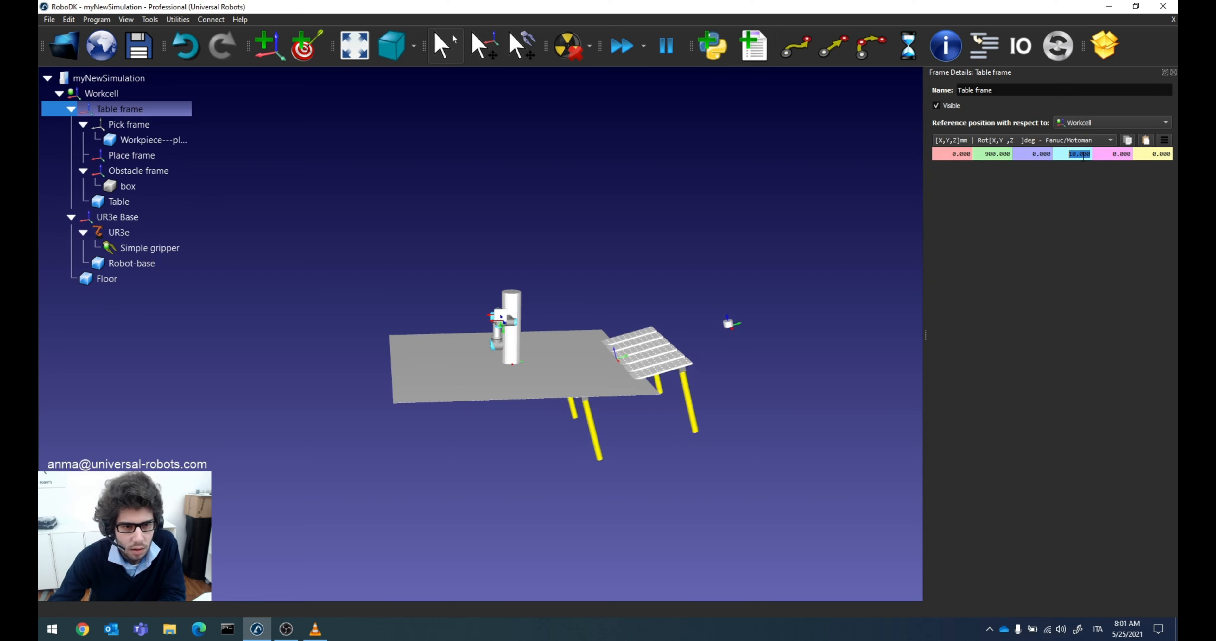
pyautogui.scroll(-4, 1083, 157)
pyautogui.scroll(-1, 1086, 156)
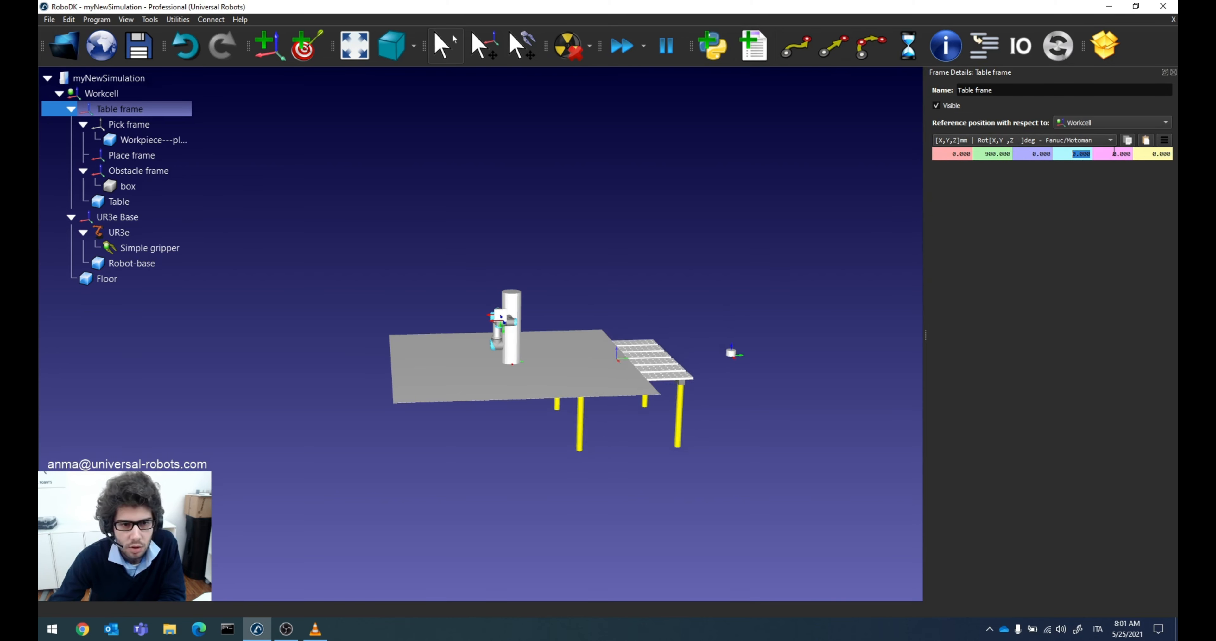
pyautogui.scroll(6, 1113, 154)
pyautogui.scroll(-6, 1113, 154)
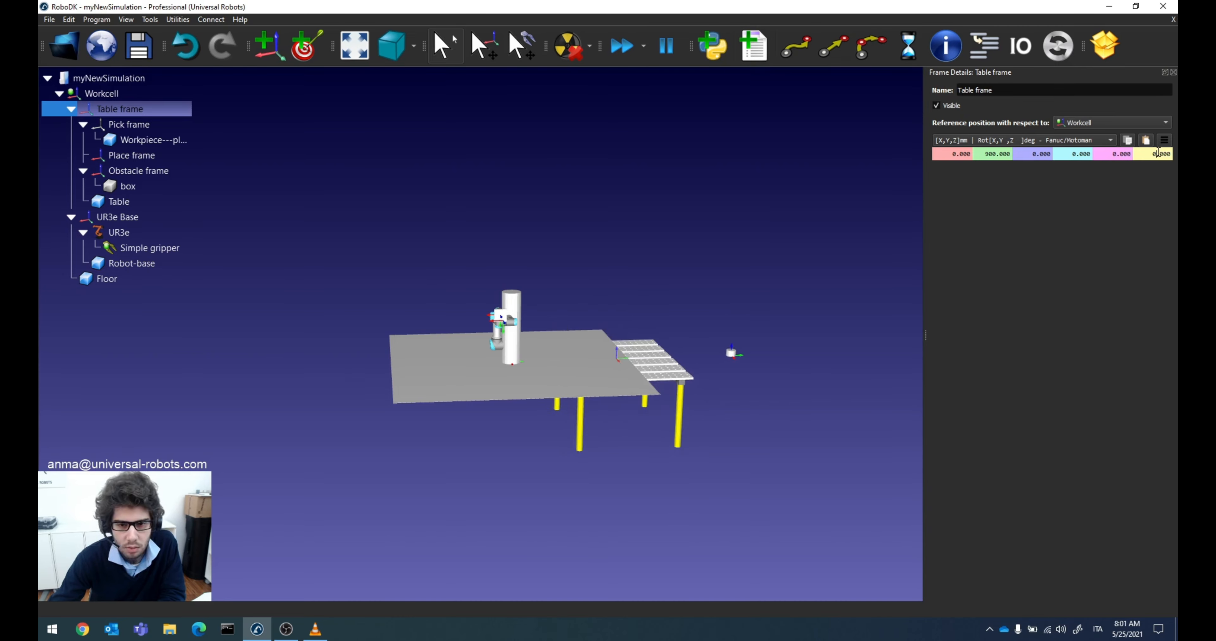
pyautogui.scroll(2, 1157, 152)
pyautogui.scroll(-2, 1158, 152)
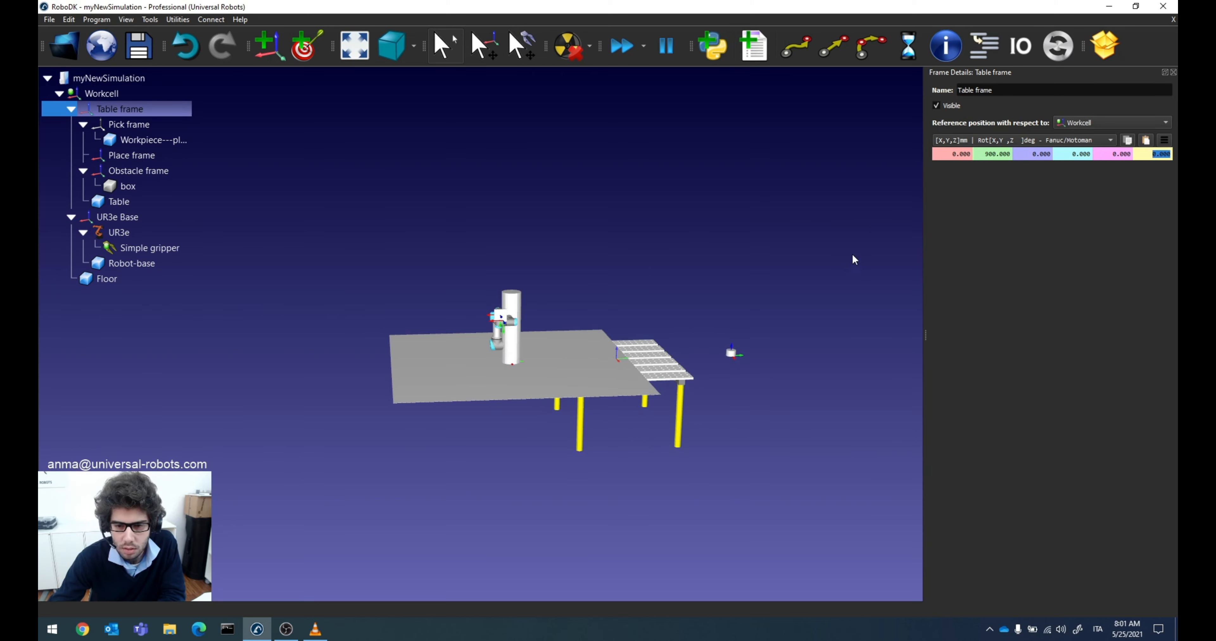
pyautogui.click(1172, 72)
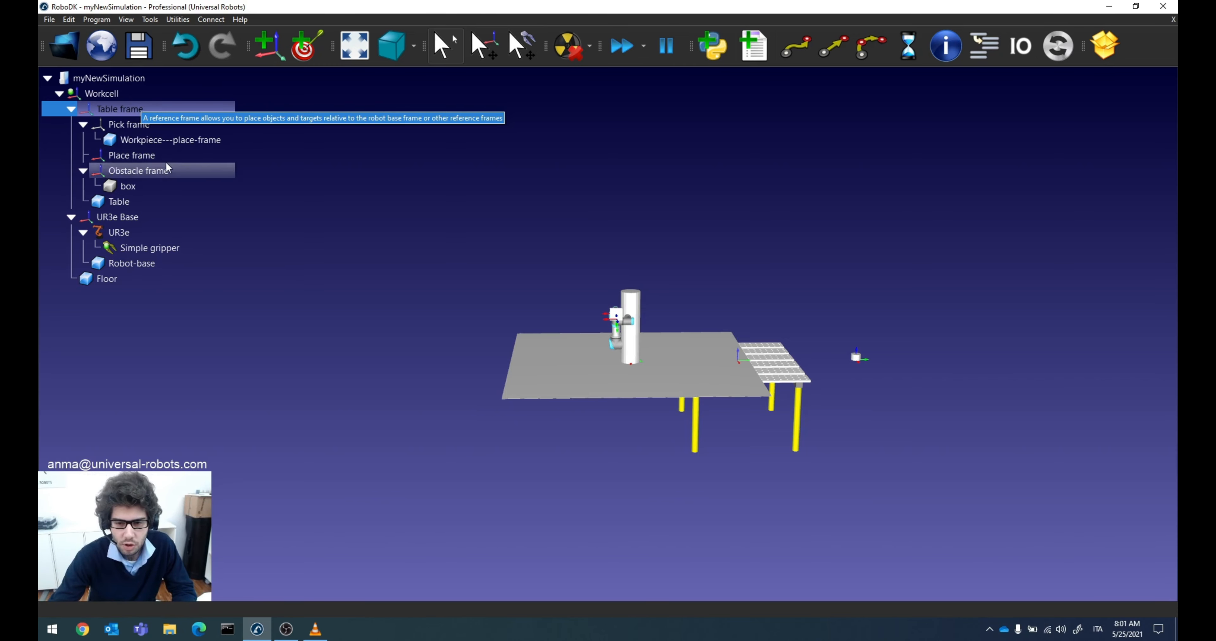
# Step: Open the Pick&Place station from Documents > Projects > 2021 > Interni > RoboDK > RoboDK presentation
pyautogui.click(105, 78)
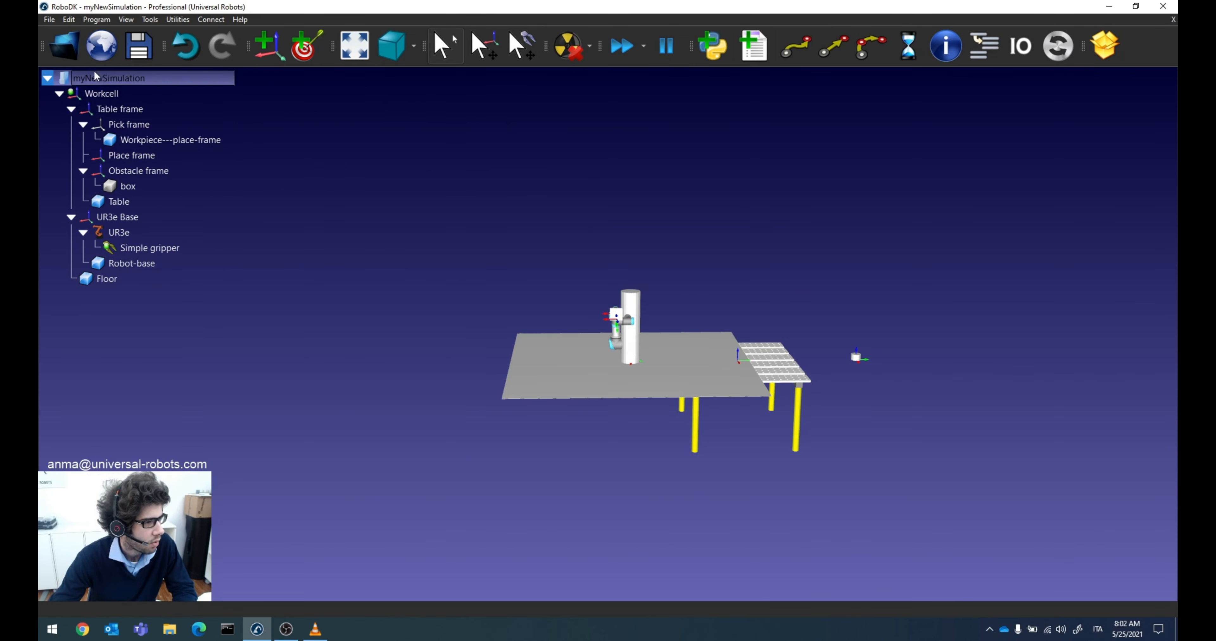
pyautogui.click(77, 46)
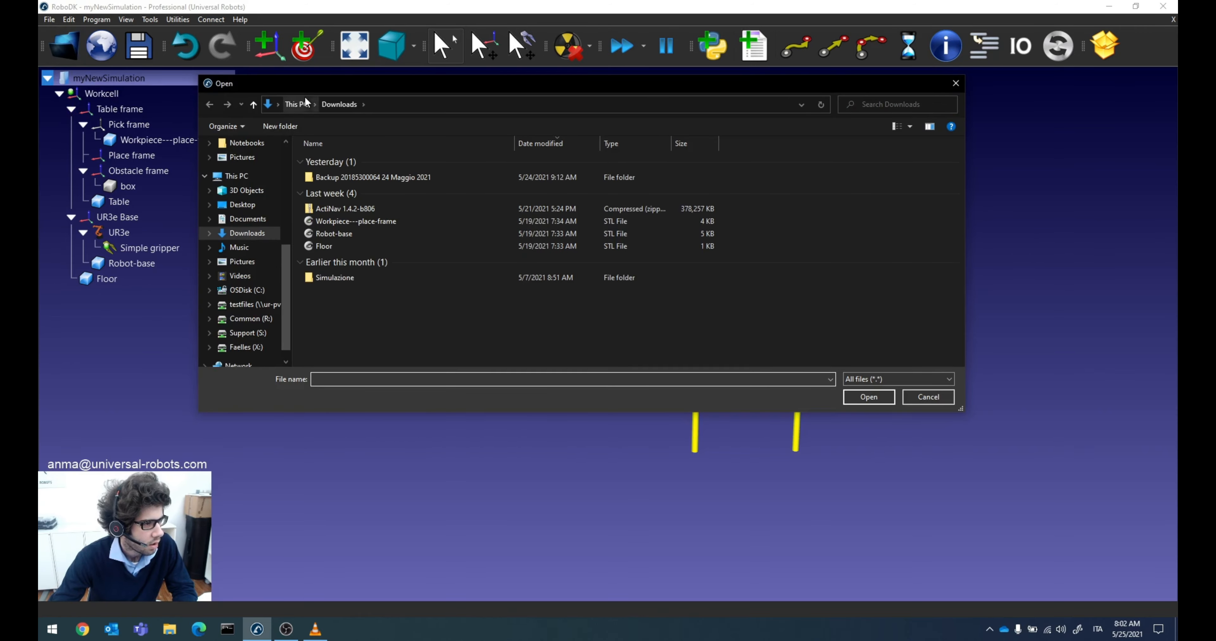
pyautogui.click(241, 219)
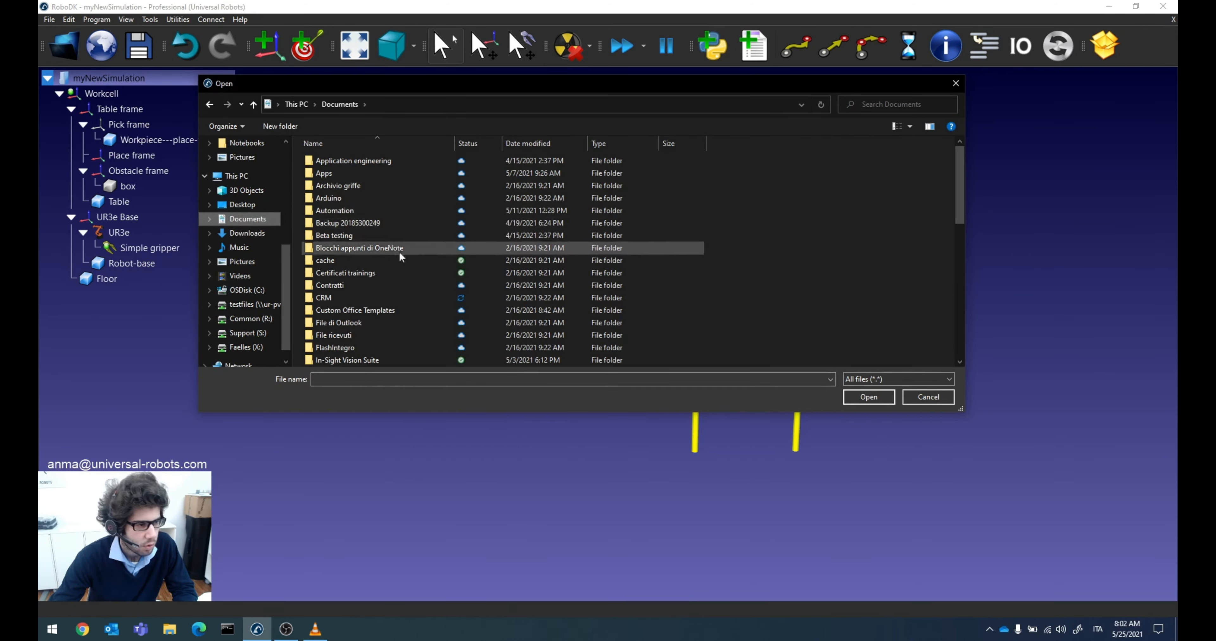
pyautogui.scroll(-3, 399, 250)
pyautogui.doubleClick(330, 297)
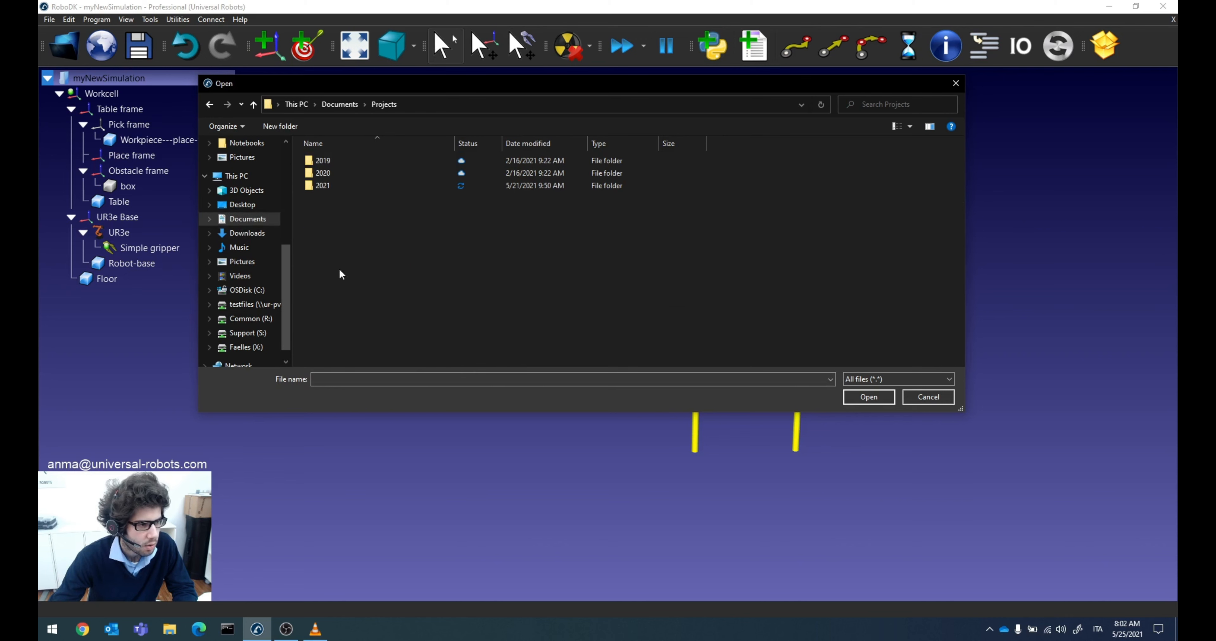
pyautogui.doubleClick(333, 185)
pyautogui.scroll(-3, 358, 256)
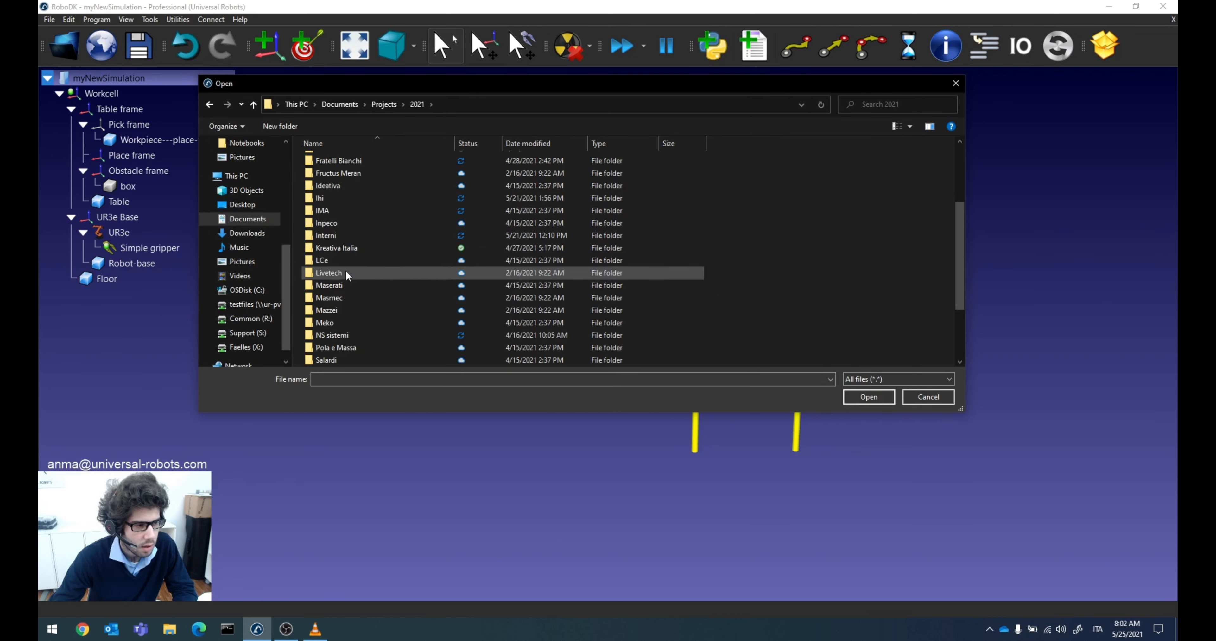
pyautogui.doubleClick(328, 234)
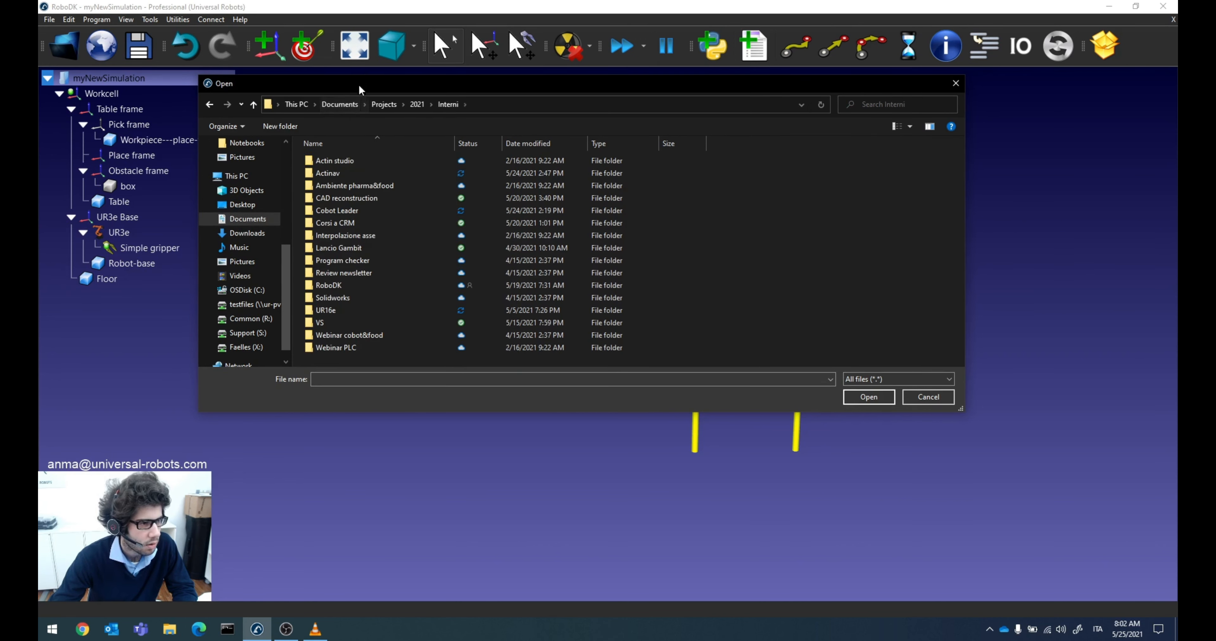
pyautogui.doubleClick(330, 286)
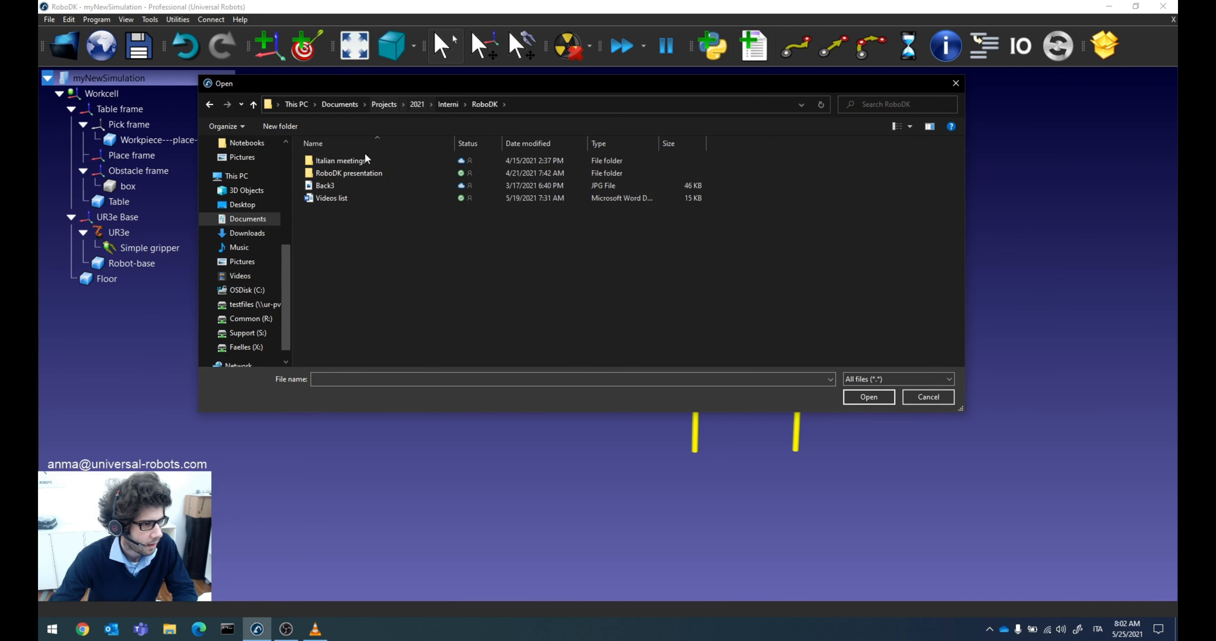
pyautogui.doubleClick(359, 173)
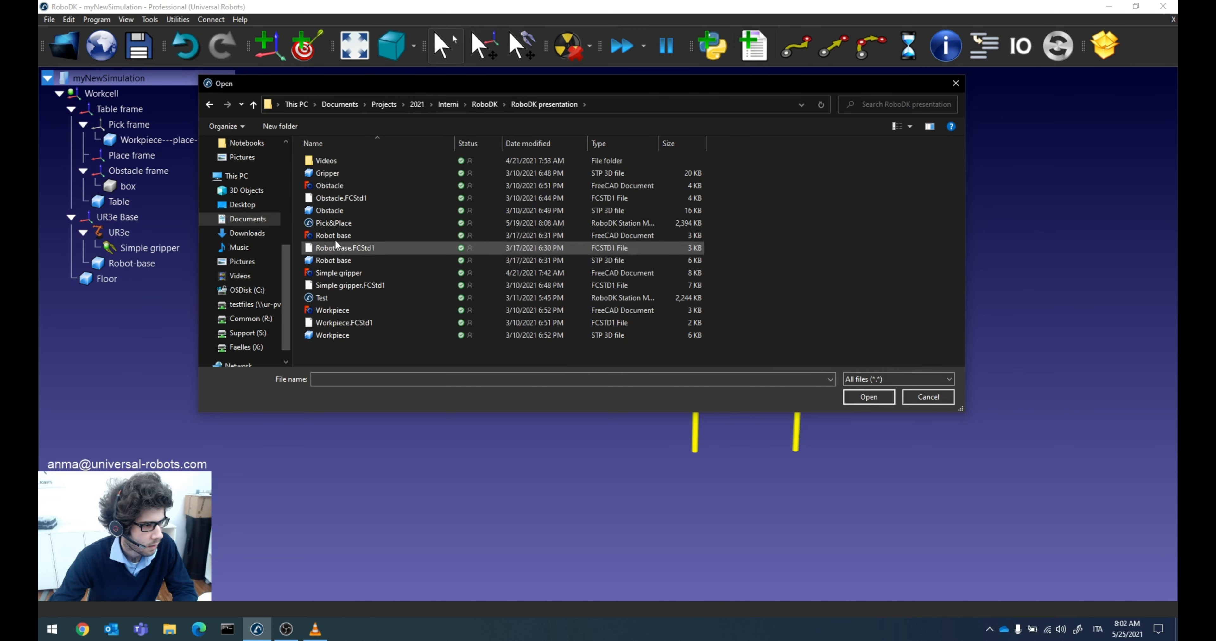
pyautogui.click(338, 224)
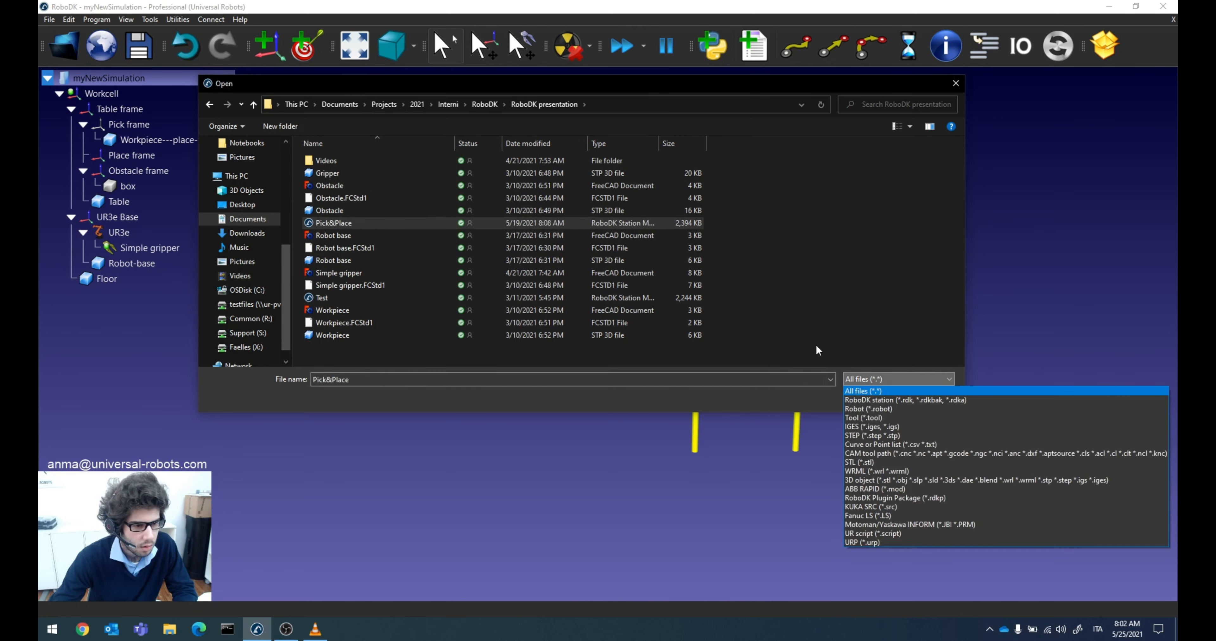
pyautogui.click(868, 397)
# Step: Open the WorkCell frame's details in Pick&Place and view its position with respect to the Pick&Place station
pyautogui.moveTo(638, 368); pyautogui.dragTo(612, 368, button='right')
pyautogui.doubleClick(121, 110)
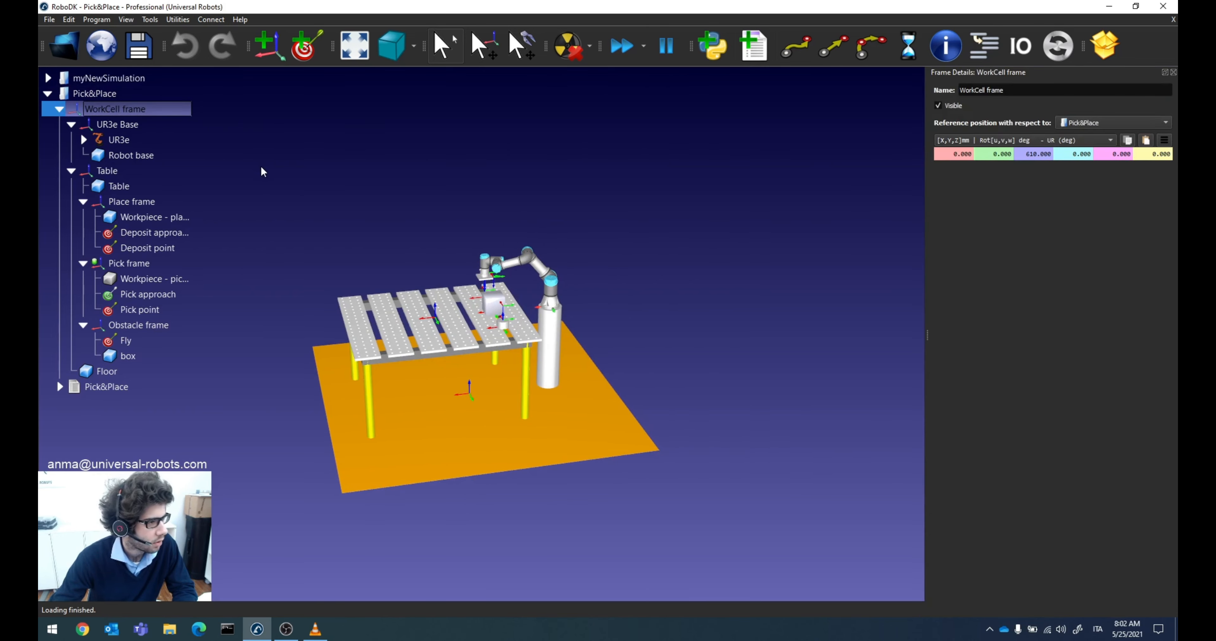
pyautogui.moveTo(344, 181); pyautogui.dragTo(342, 148, button='right')
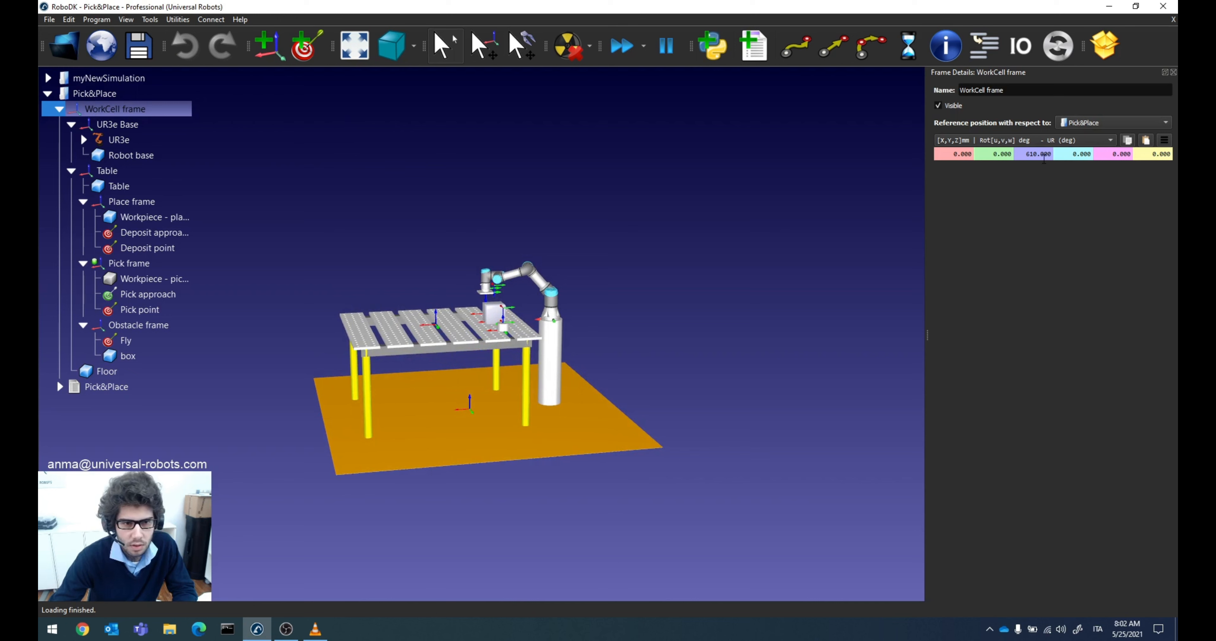
pyautogui.click(1090, 126)
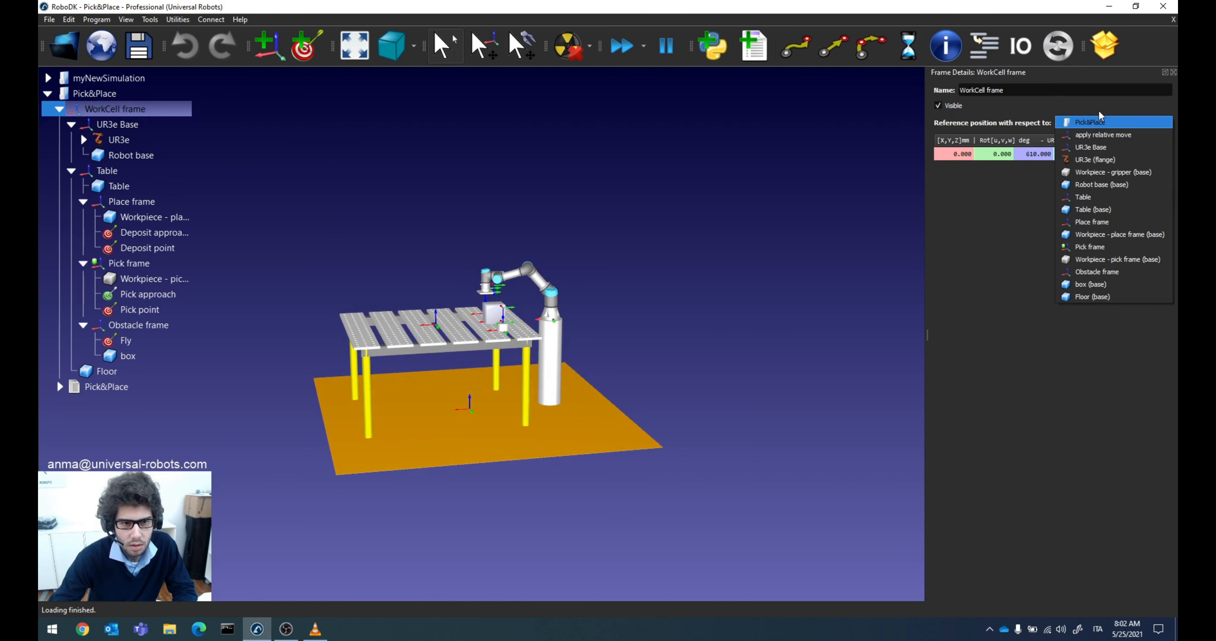
pyautogui.click(1101, 118)
# Step: Move the WorkCell frame down and up along Z, leave it at 600 mm, and close its details
pyautogui.scroll(-4, 1038, 154)
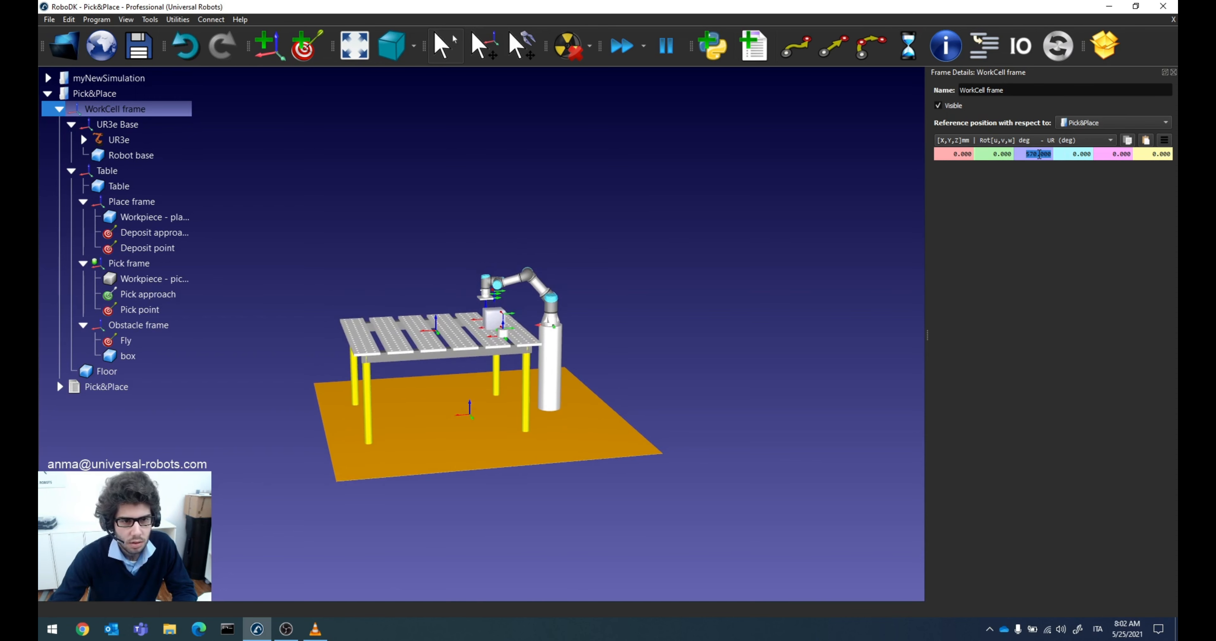
pyautogui.scroll(1, 1039, 155)
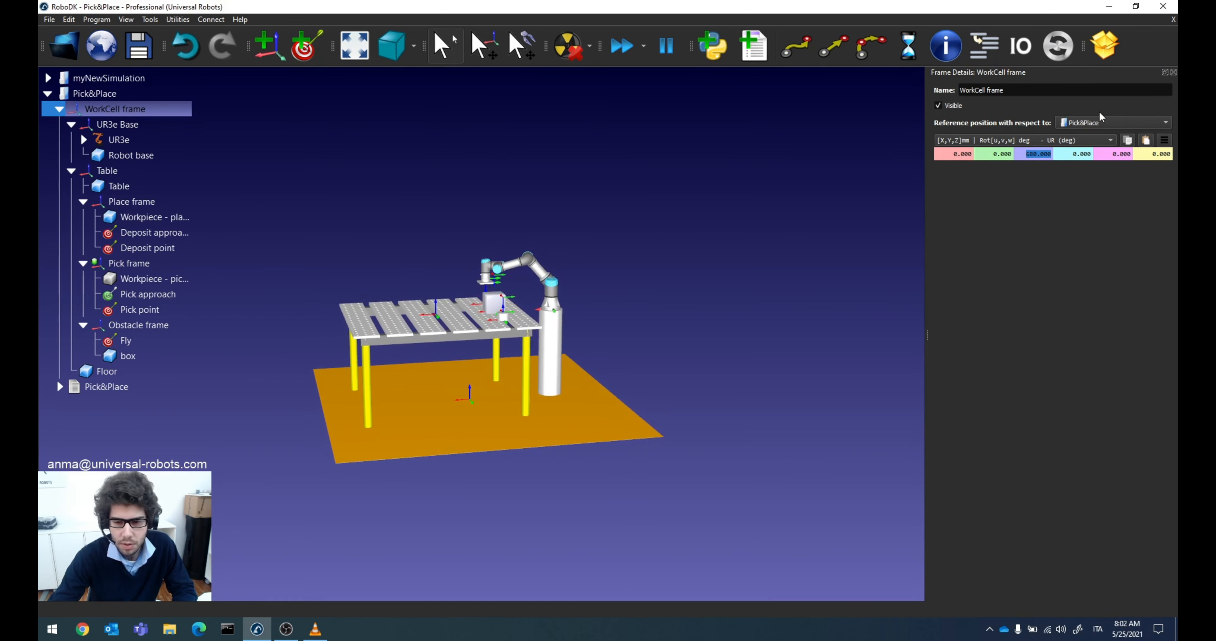
pyautogui.scroll(5, 1040, 155)
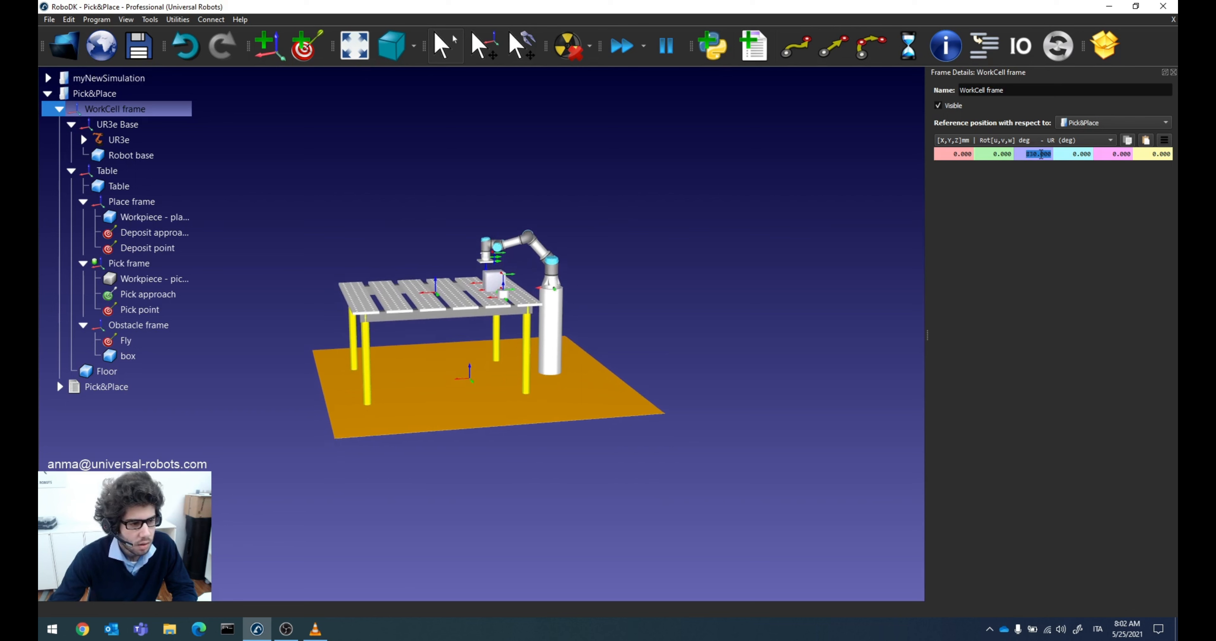
pyautogui.scroll(1, 1040, 155)
pyautogui.scroll(-12, 1041, 155)
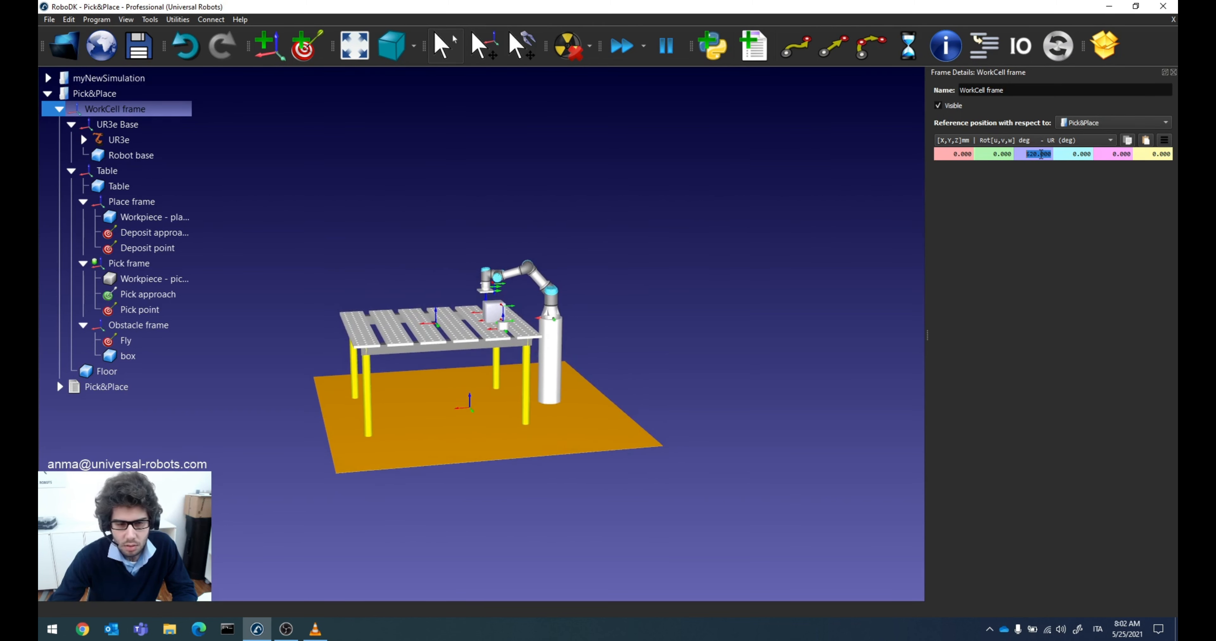
pyautogui.scroll(-2, 1041, 155)
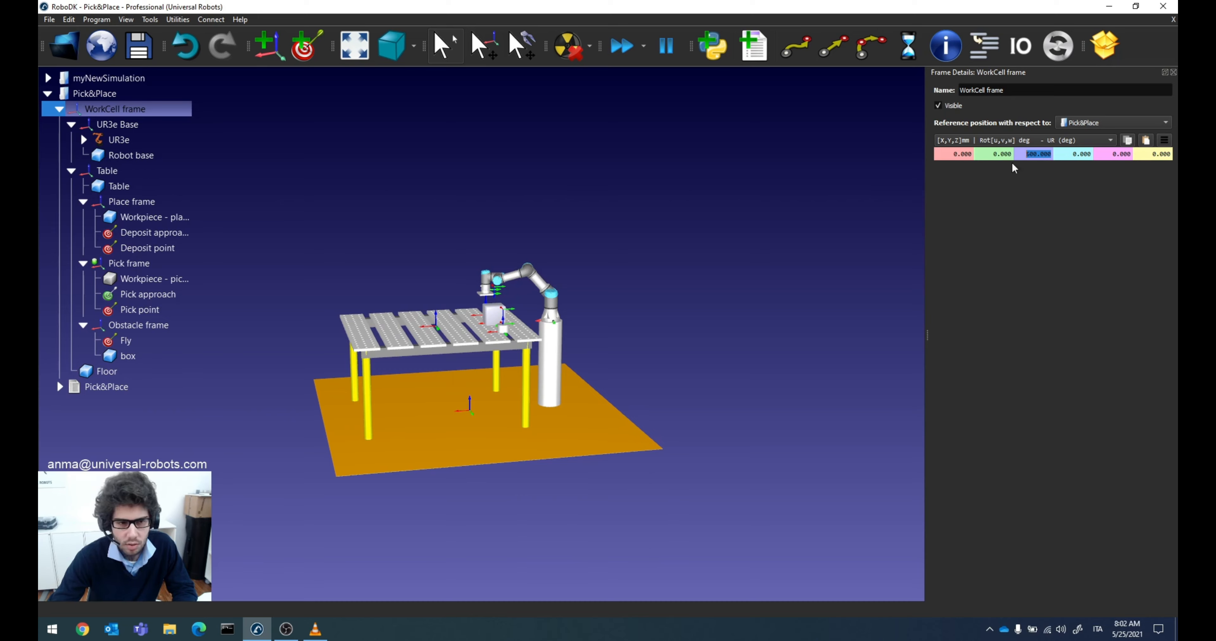
pyautogui.moveTo(571, 290); pyautogui.dragTo(529, 362, button='right')
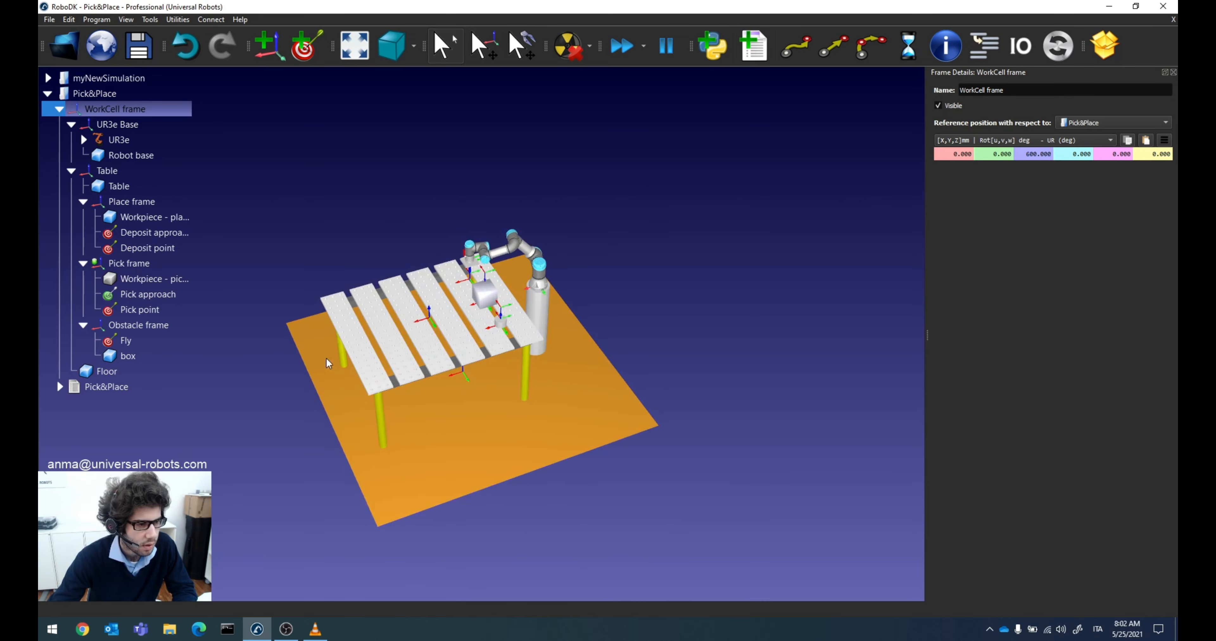
pyautogui.moveTo(667, 413); pyautogui.dragTo(667, 337)
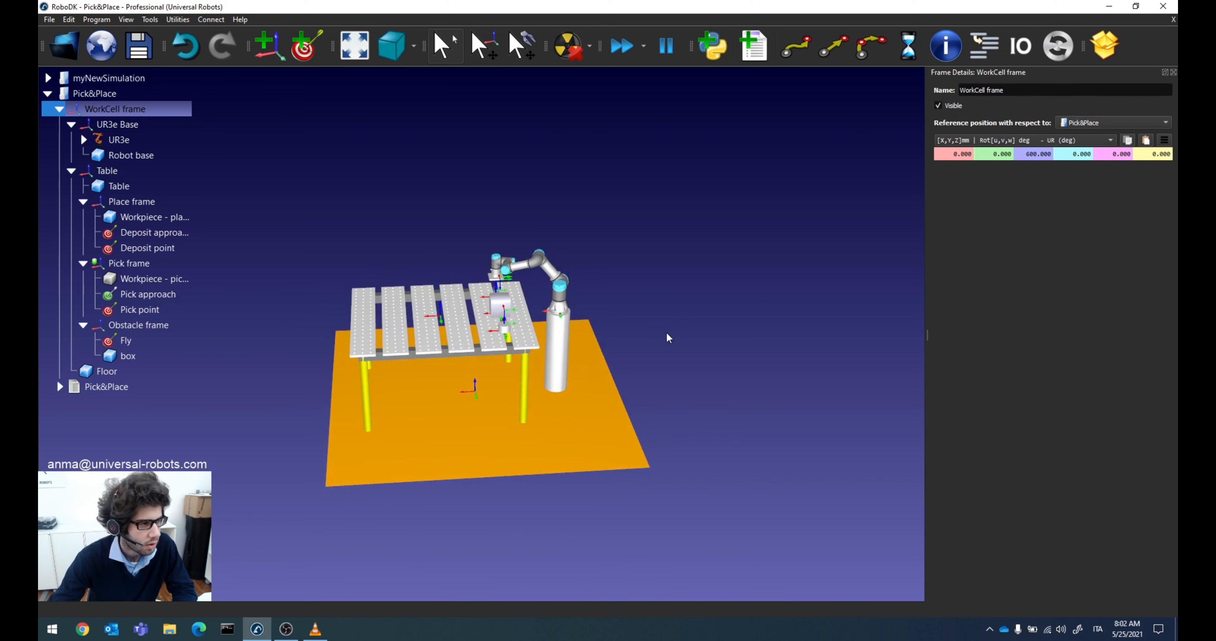
pyautogui.click(1172, 71)
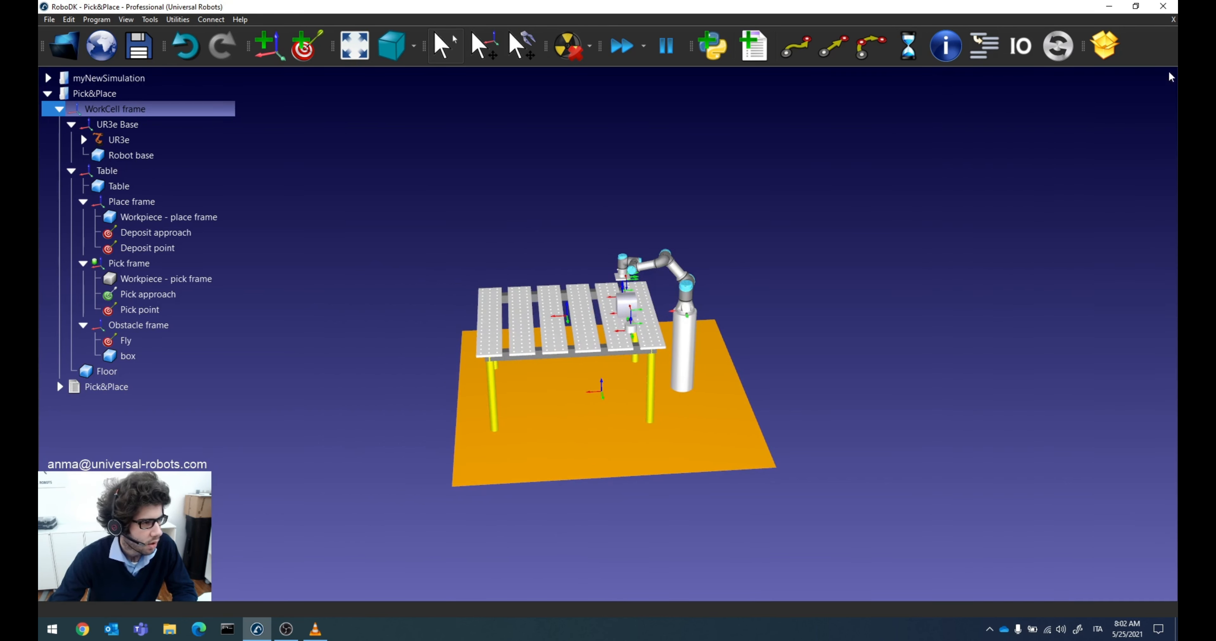
# Step: Compare the UR3e Base frame's position relative to the workcell in Pick&Place and in myNewSimulation, then close the myNewSimulation frame details
pyautogui.doubleClick(137, 124)
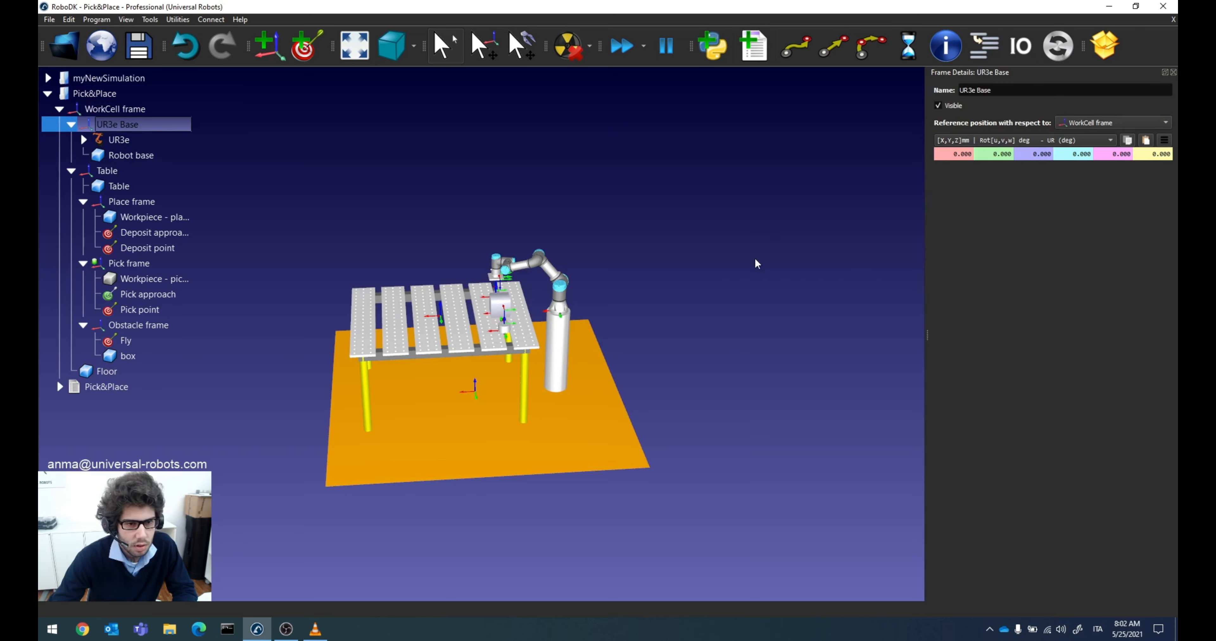
pyautogui.moveTo(572, 399); pyautogui.dragTo(596, 389, button='right')
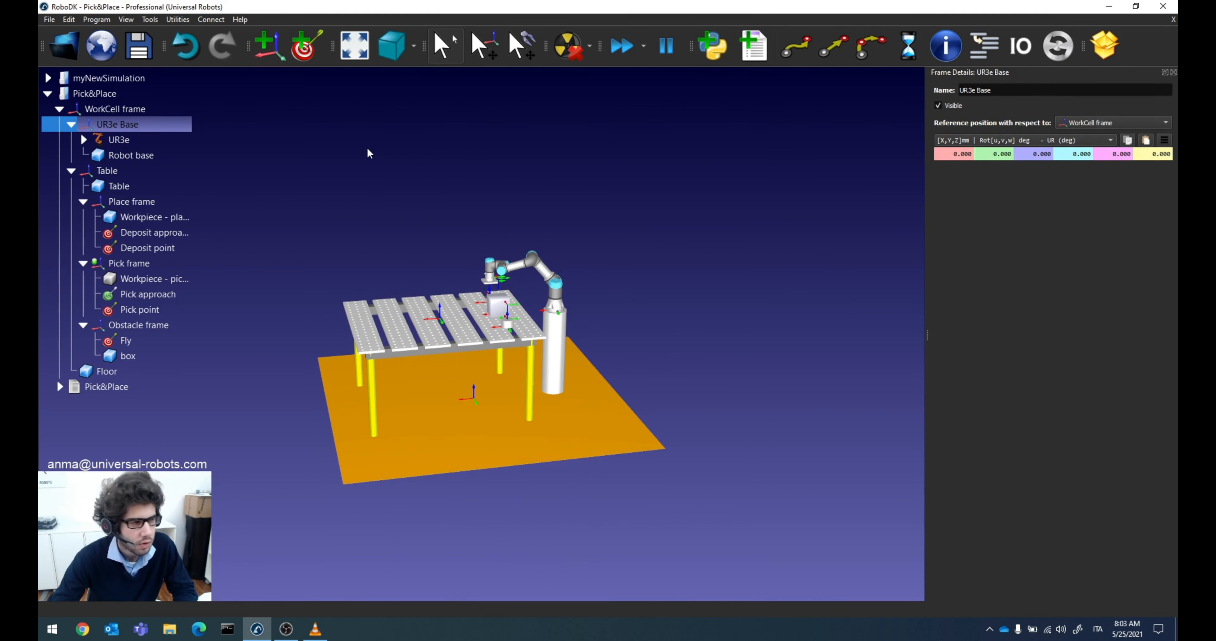
pyautogui.click(116, 80)
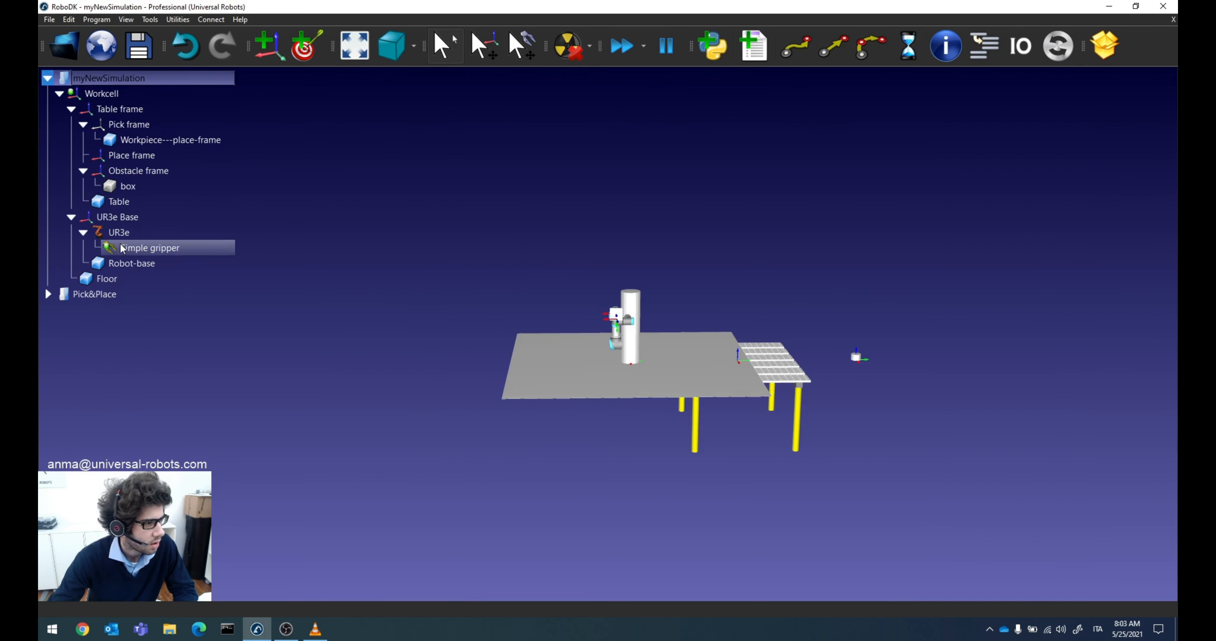
pyautogui.doubleClick(114, 222)
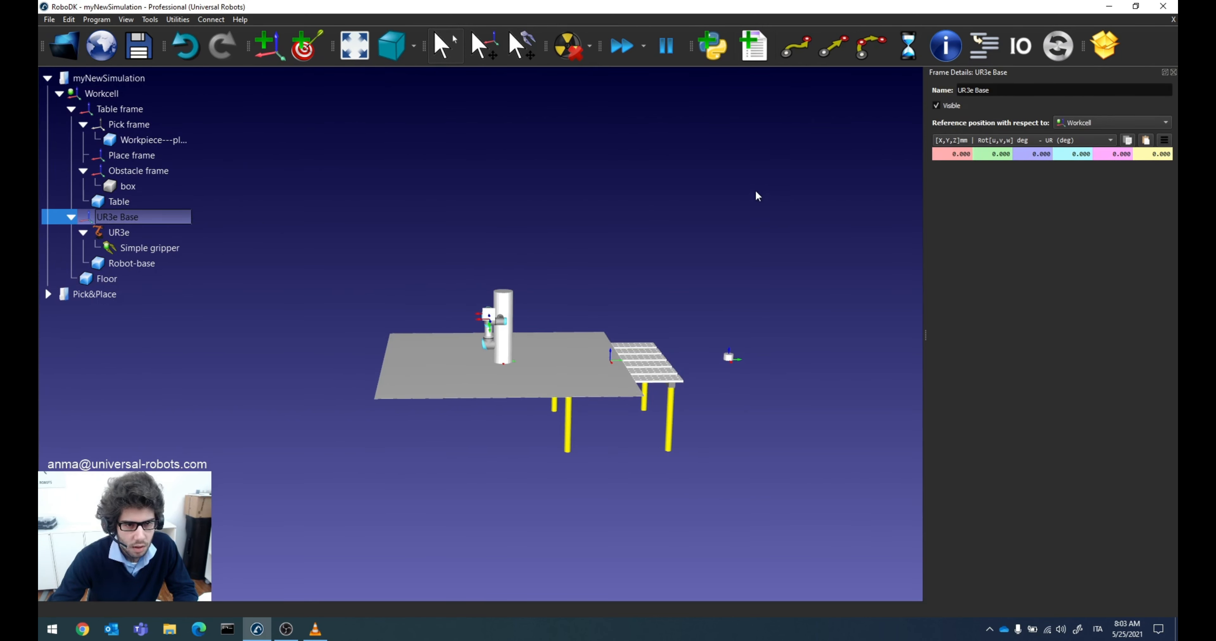
pyautogui.moveTo(613, 239); pyautogui.dragTo(611, 274, button='right')
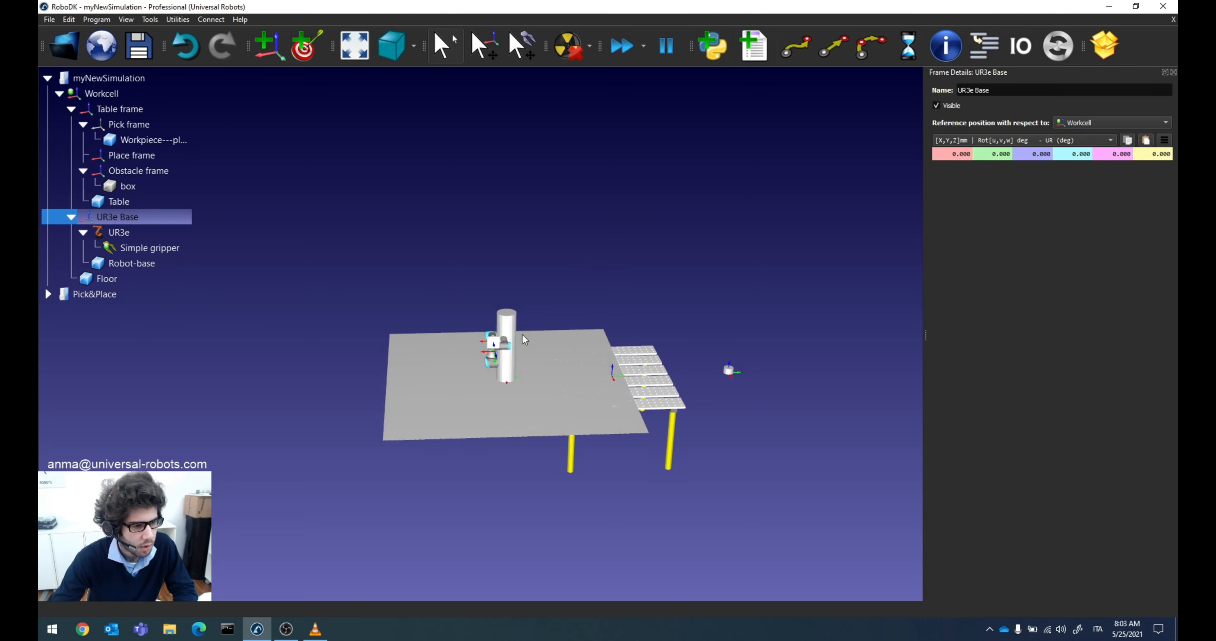
pyautogui.scroll(3, 523, 335)
pyautogui.moveTo(575, 376); pyautogui.dragTo(563, 313, button='right')
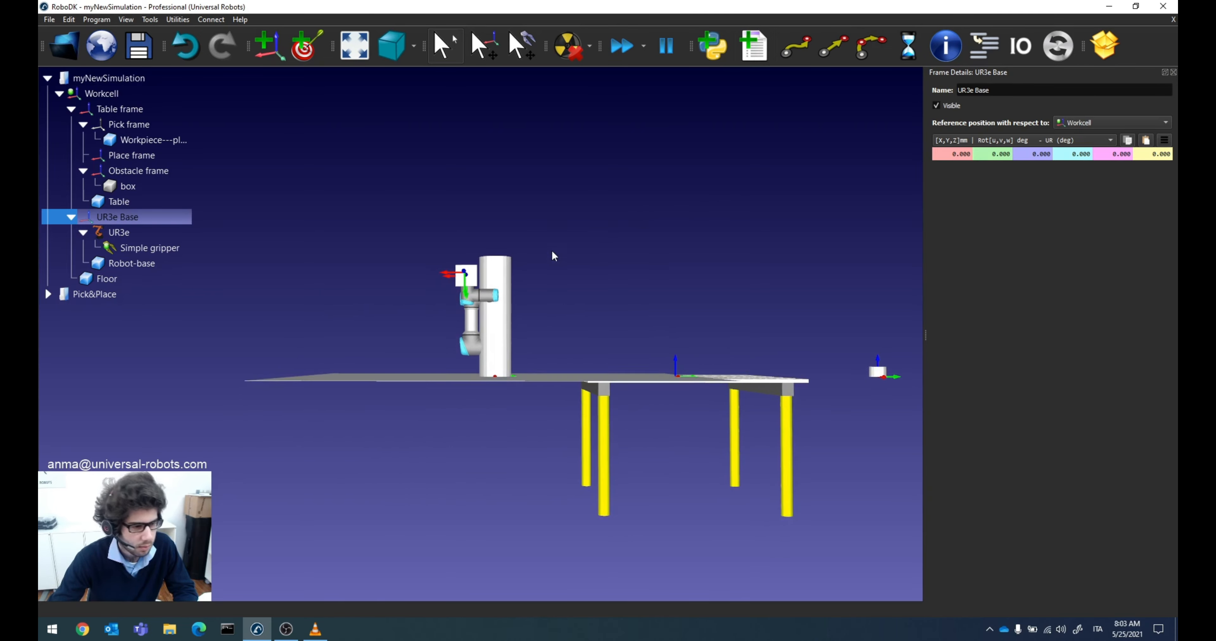
pyautogui.moveTo(547, 241); pyautogui.dragTo(544, 248, button='right')
pyautogui.moveTo(575, 309); pyautogui.dragTo(551, 355, button='right')
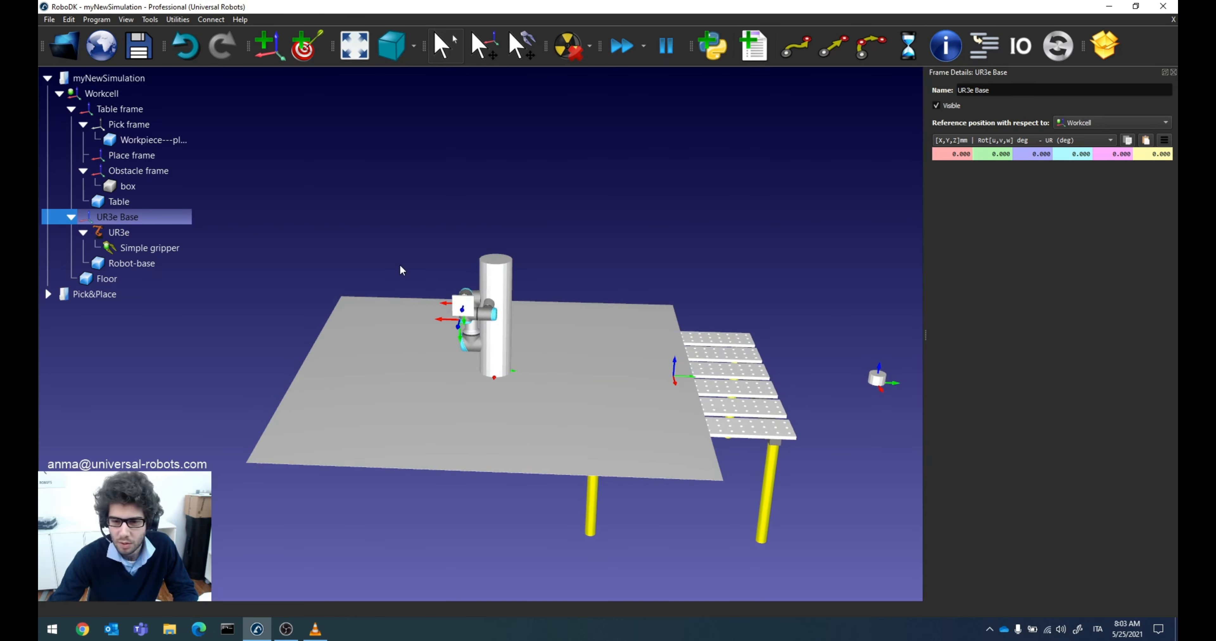
pyautogui.click(1172, 72)
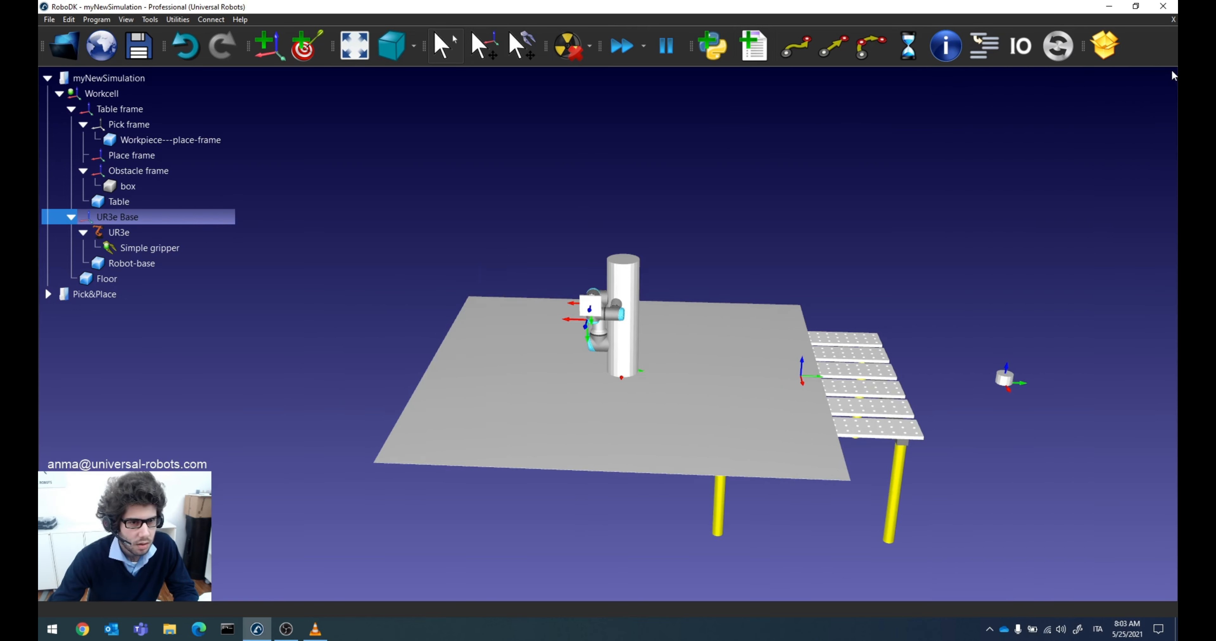
# Step: Open the details of both stations' table frames and copy the Pick&Place Table frame's pose relative to WorkCell frame
pyautogui.doubleClick(132, 118)
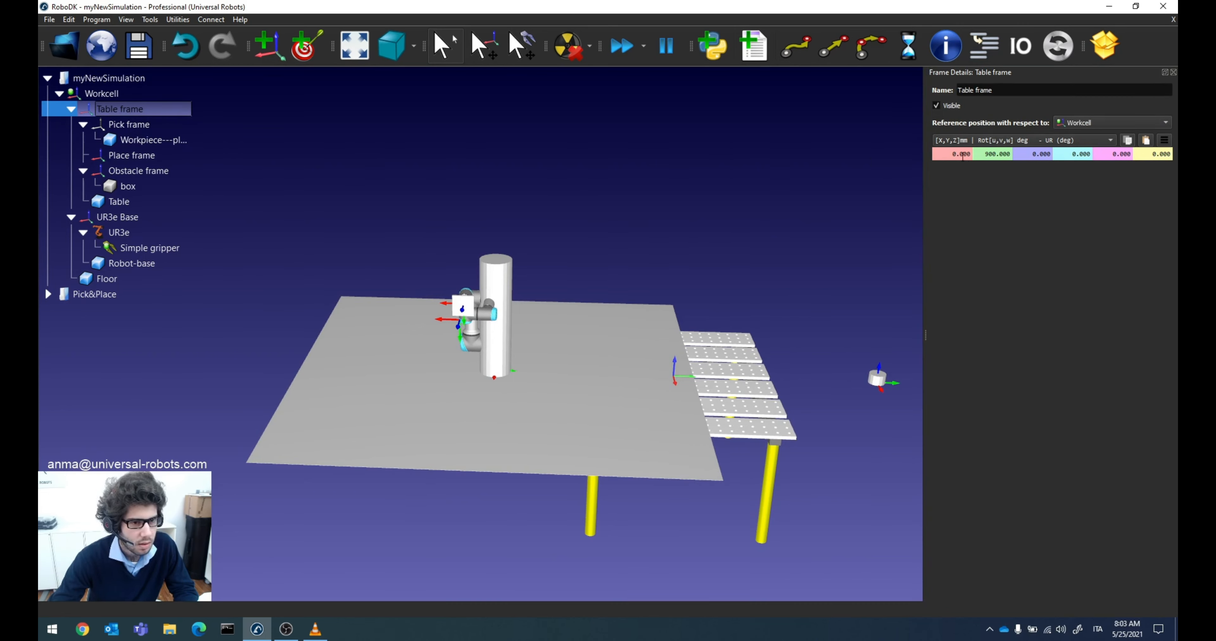
pyautogui.click(121, 295)
pyautogui.doubleClick(117, 175)
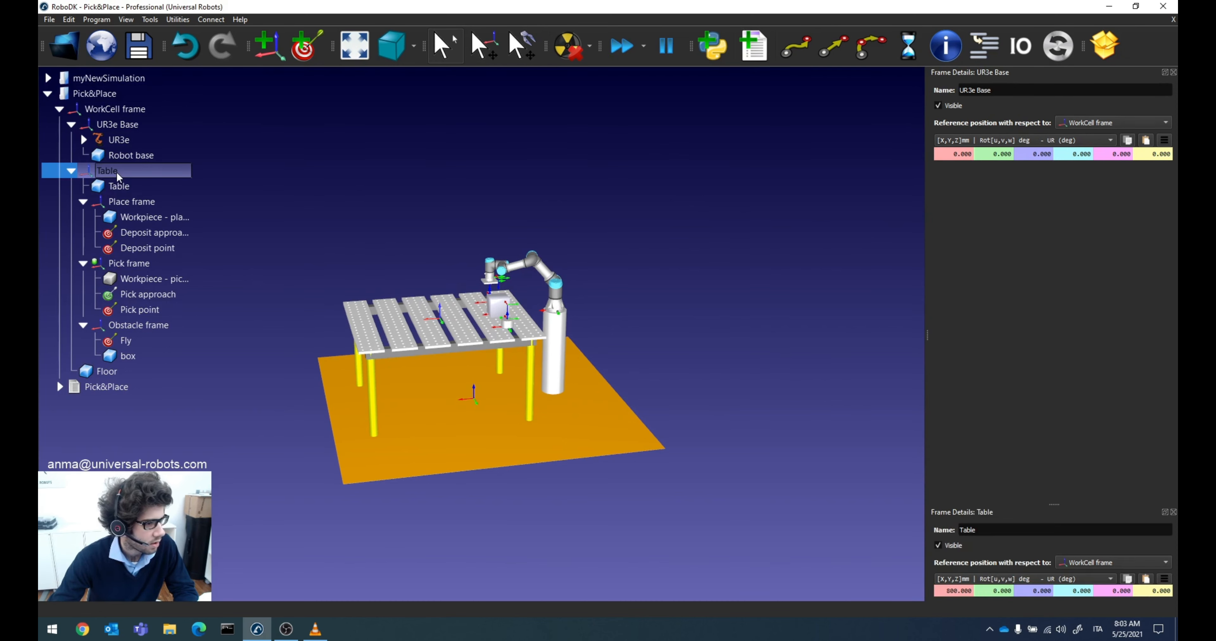
pyautogui.moveTo(973, 503); pyautogui.dragTo(972, 271)
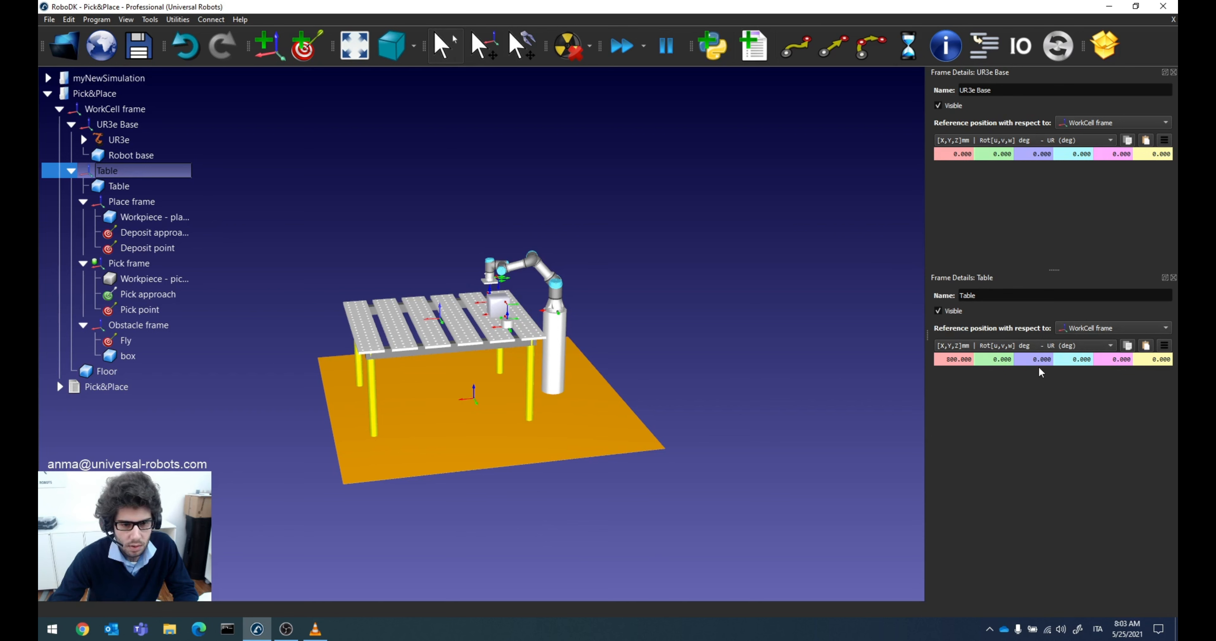
pyautogui.click(1128, 349)
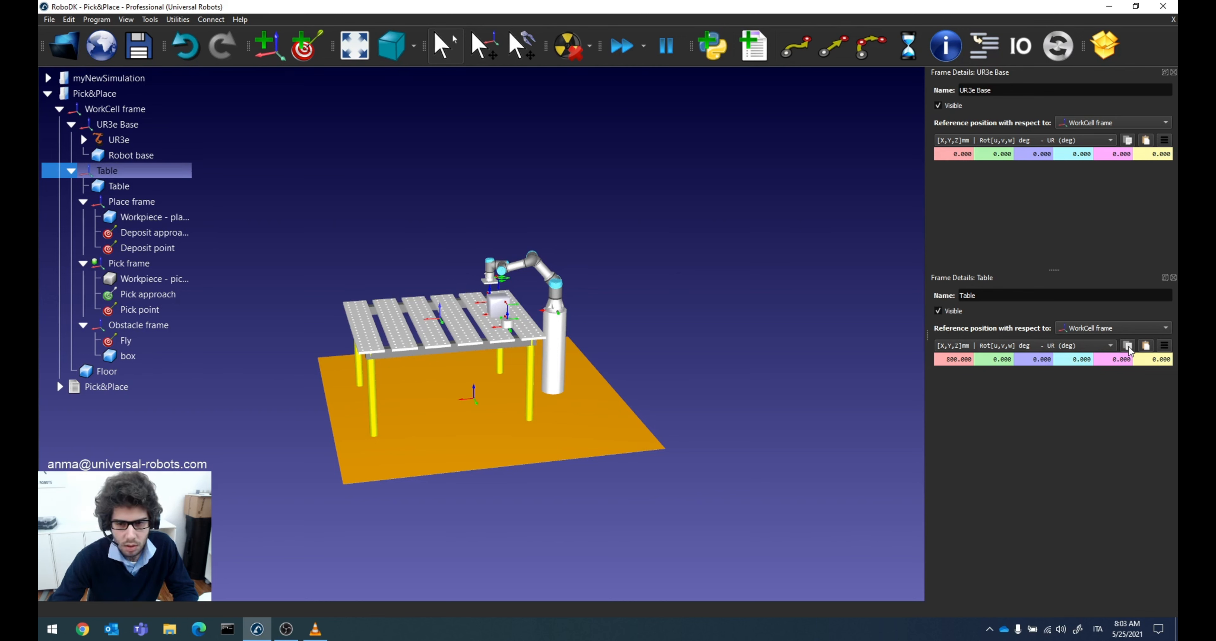
# Step: Paste the copied pose onto the Table frame in myNewSimulation, placing it at X 800 mm, Y 0 mm from Workcell
pyautogui.click(108, 79)
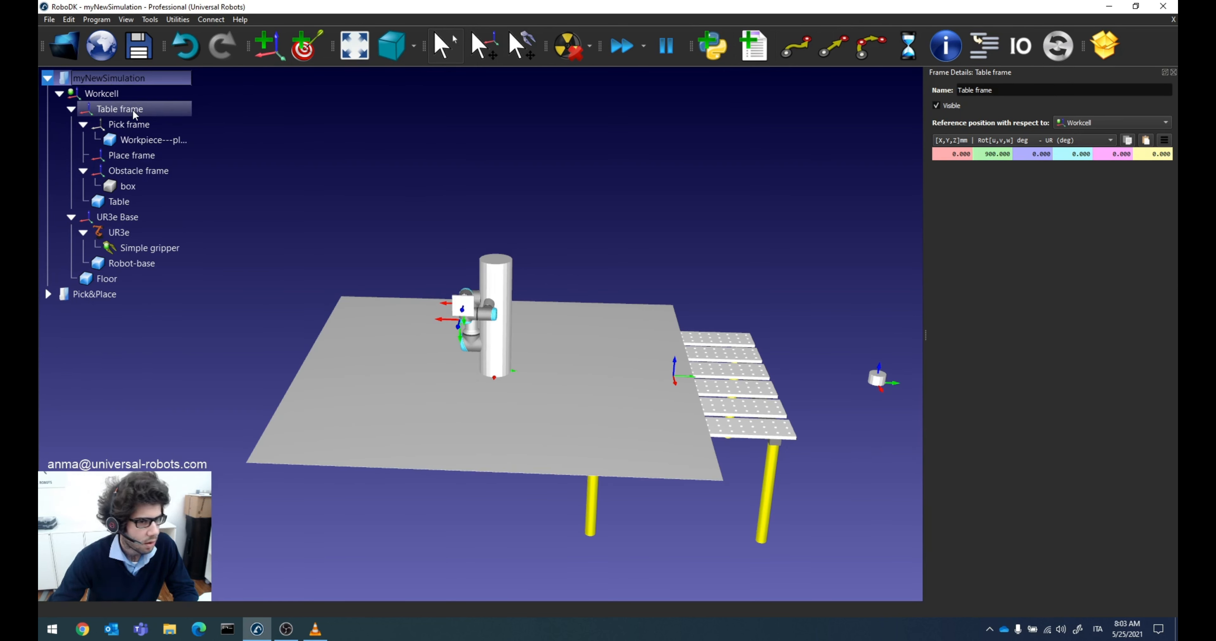
pyautogui.click(1146, 141)
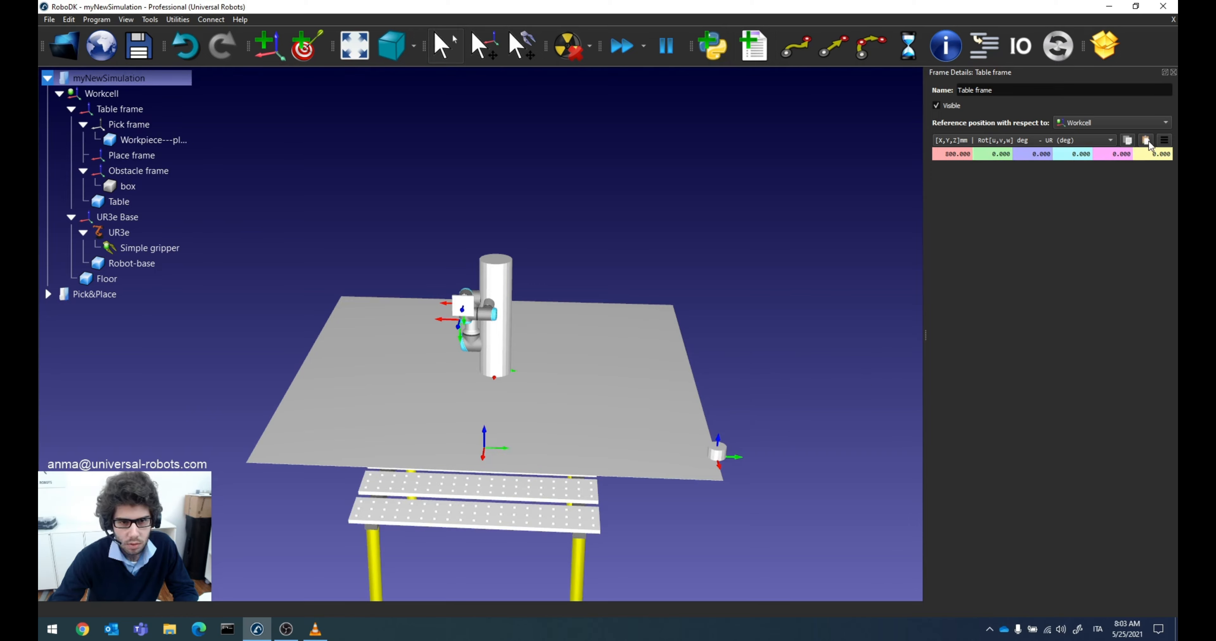
pyautogui.moveTo(773, 363); pyautogui.dragTo(559, 352)
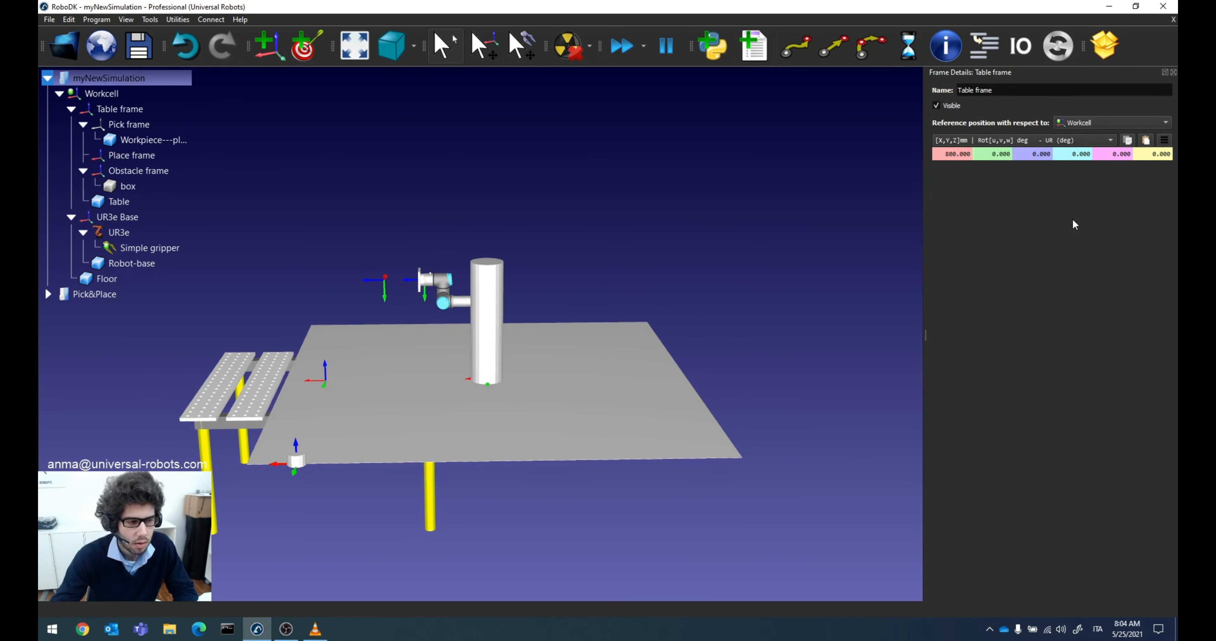
# Step: Save the myNewSimulation station with the repositioned Table frame
pyautogui.scroll(-3, 847, 355)
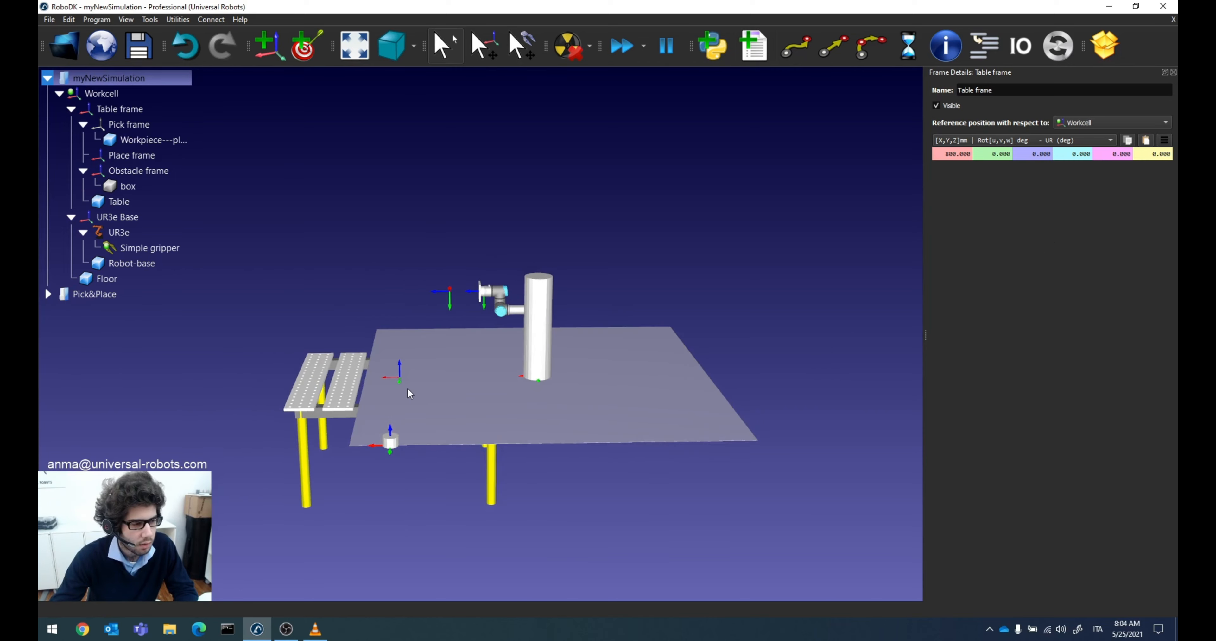
pyautogui.scroll(7, 398, 392)
pyautogui.scroll(-2, 396, 390)
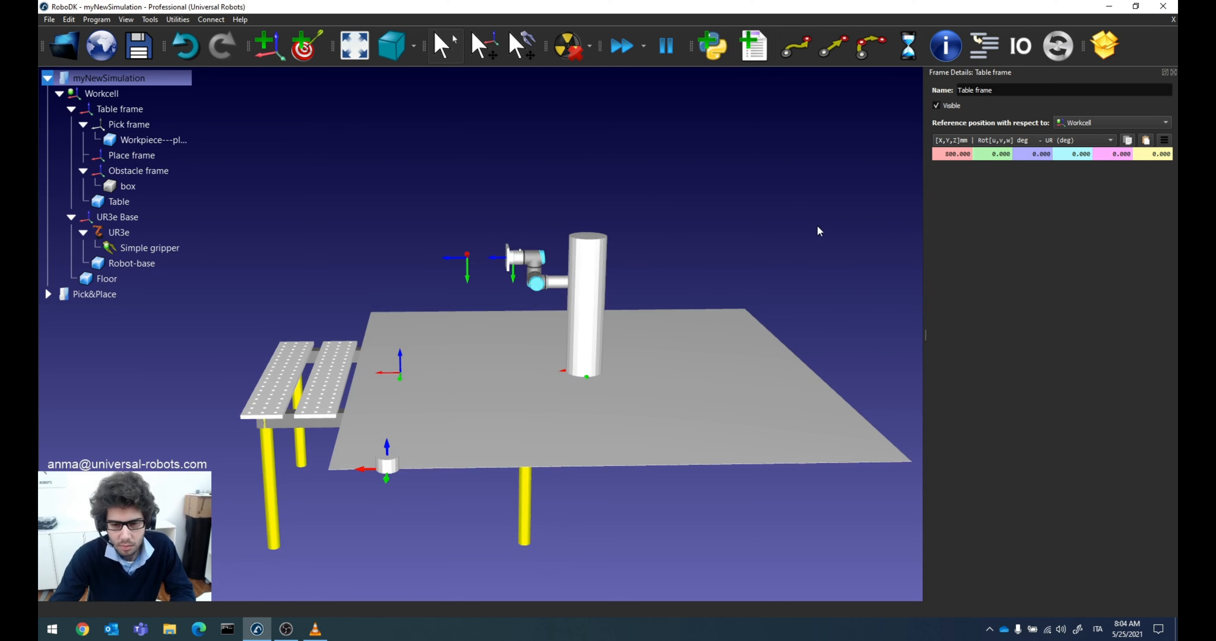
pyautogui.click(146, 51)
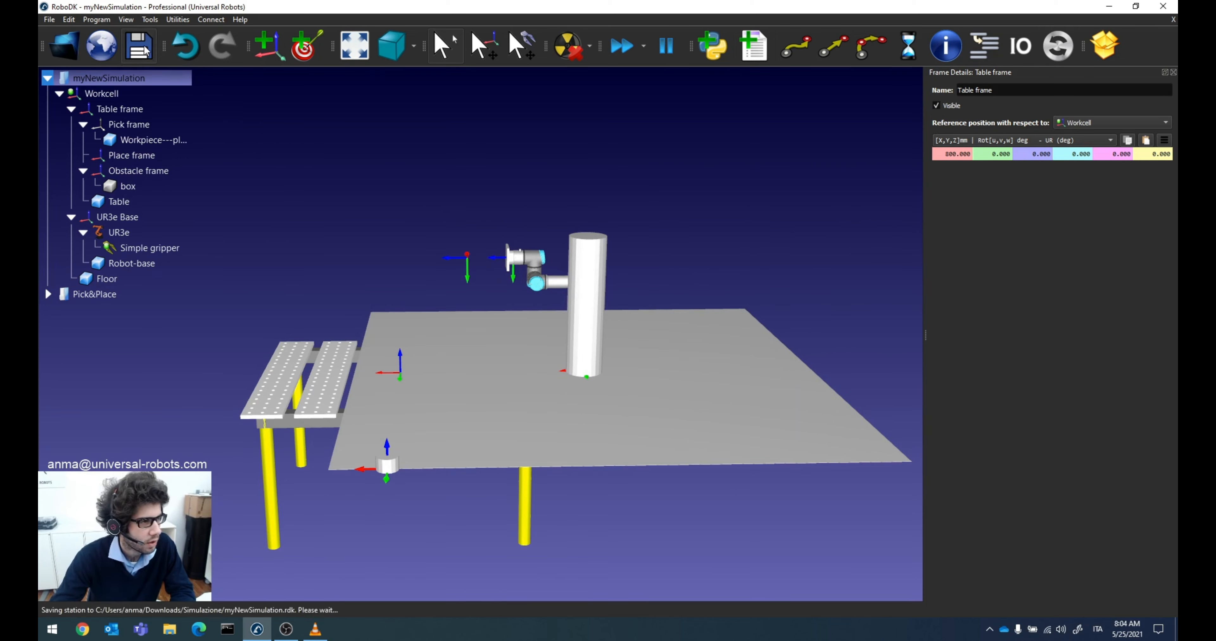
# Step: Make the Pick frame in myNewSimulation visible
pyautogui.moveTo(216, 182); pyautogui.dragTo(327, 171)
pyautogui.rightClick(137, 124)
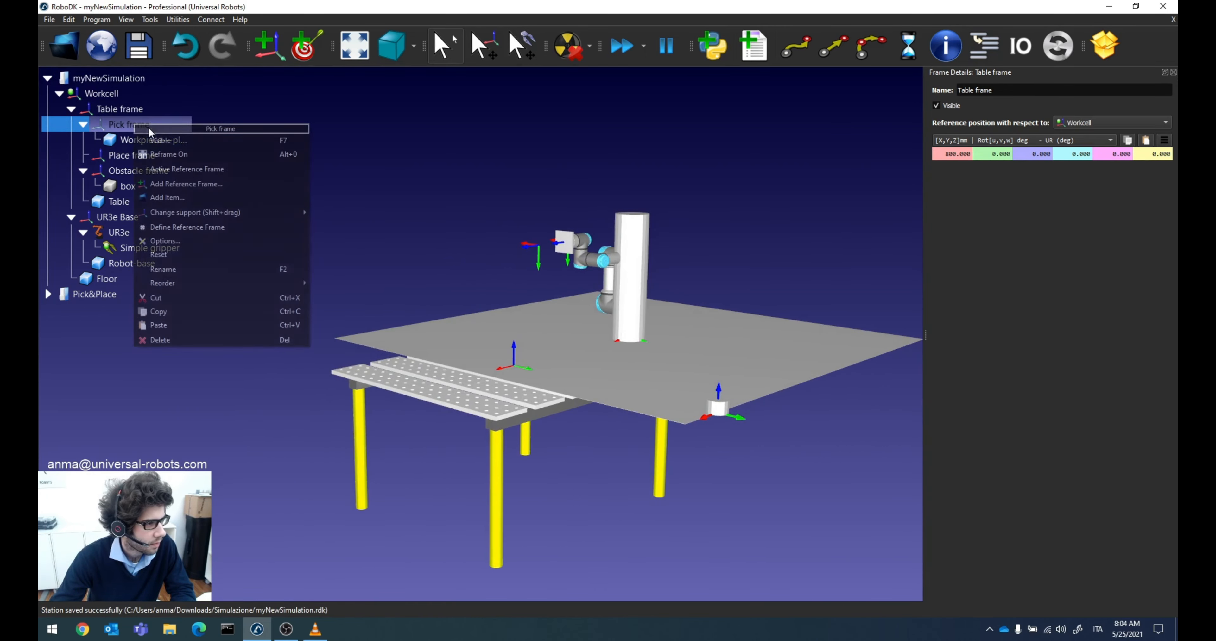
pyautogui.click(165, 140)
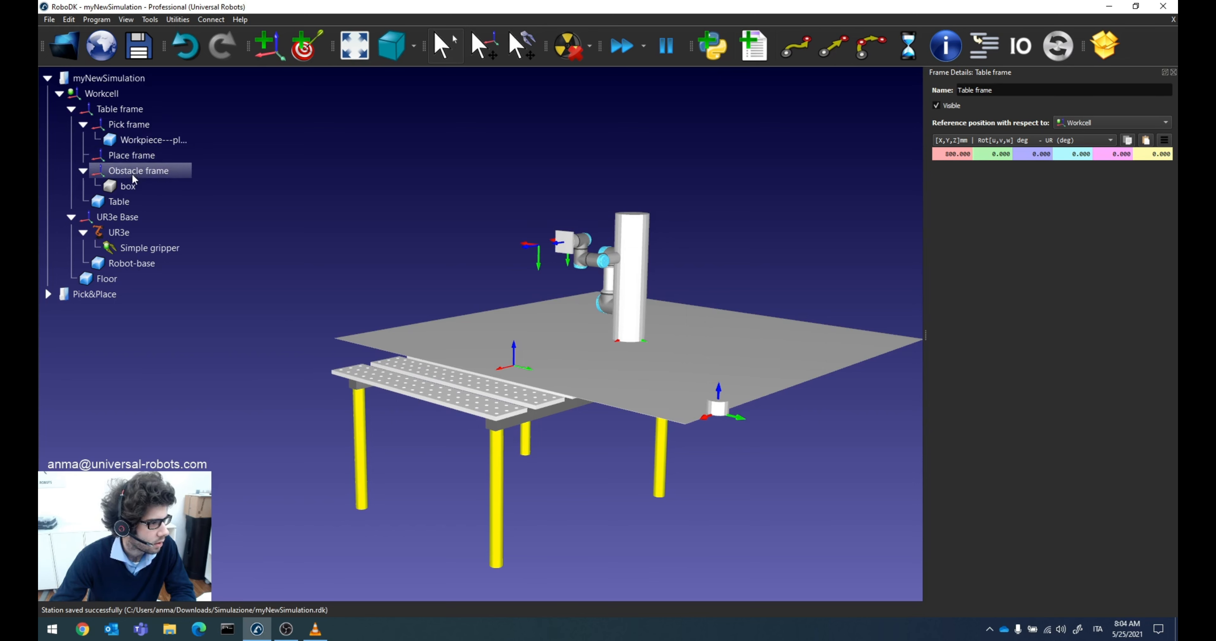
# Step: Switch to the Pick&Place station, close its open frame details, and copy the Place frame's pose relative to Table
pyautogui.click(95, 293)
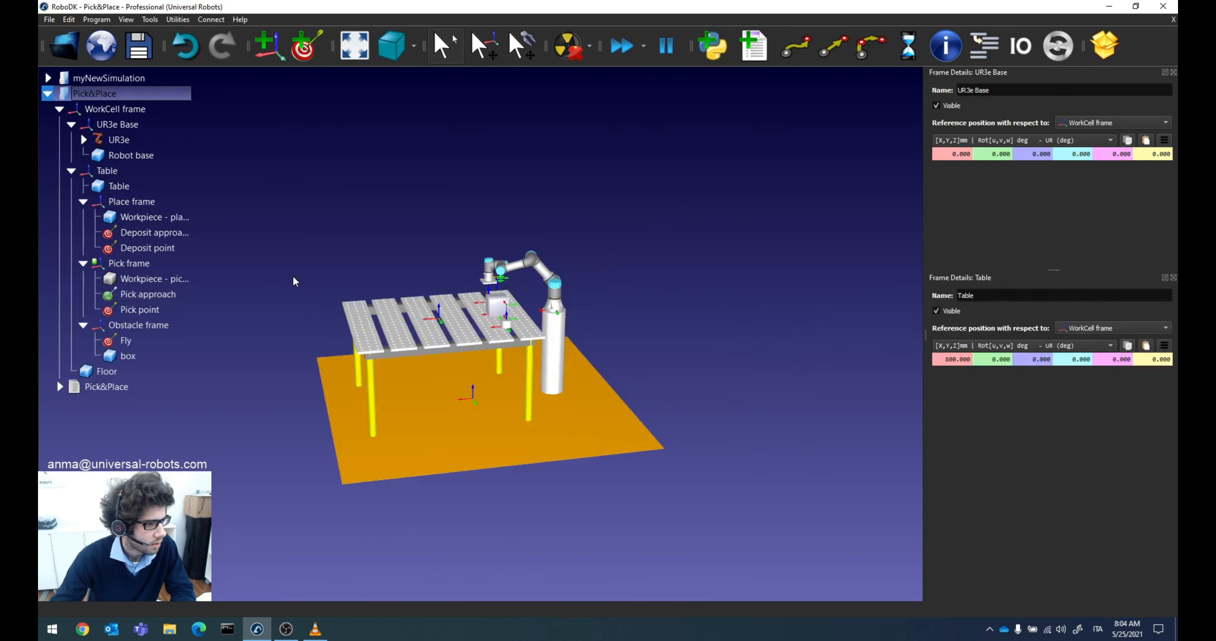
pyautogui.moveTo(374, 262); pyautogui.dragTo(402, 301)
pyautogui.scroll(-4, 404, 302)
pyautogui.scroll(5, 404, 301)
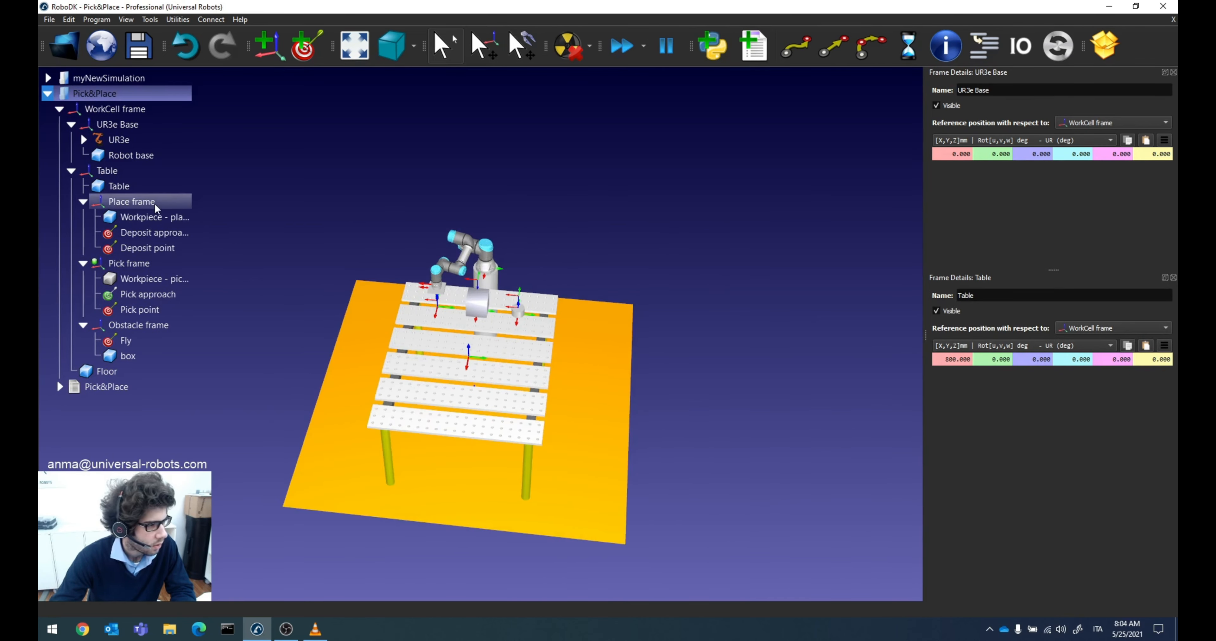
pyautogui.click(1173, 72)
pyautogui.click(1173, 72)
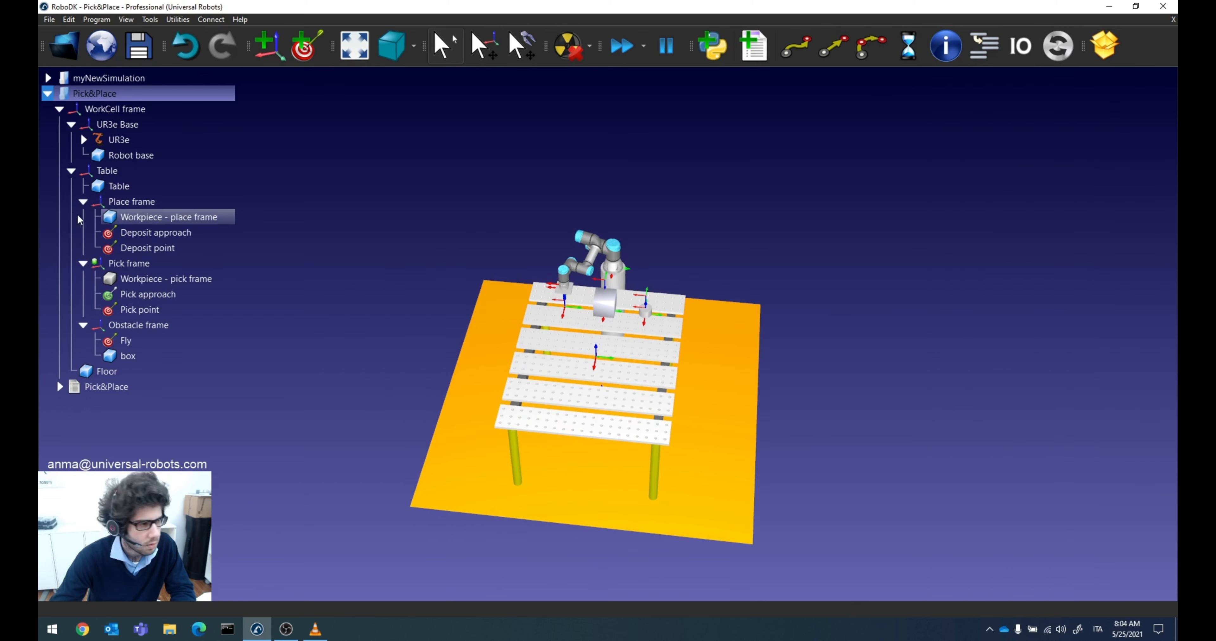
pyautogui.doubleClick(136, 202)
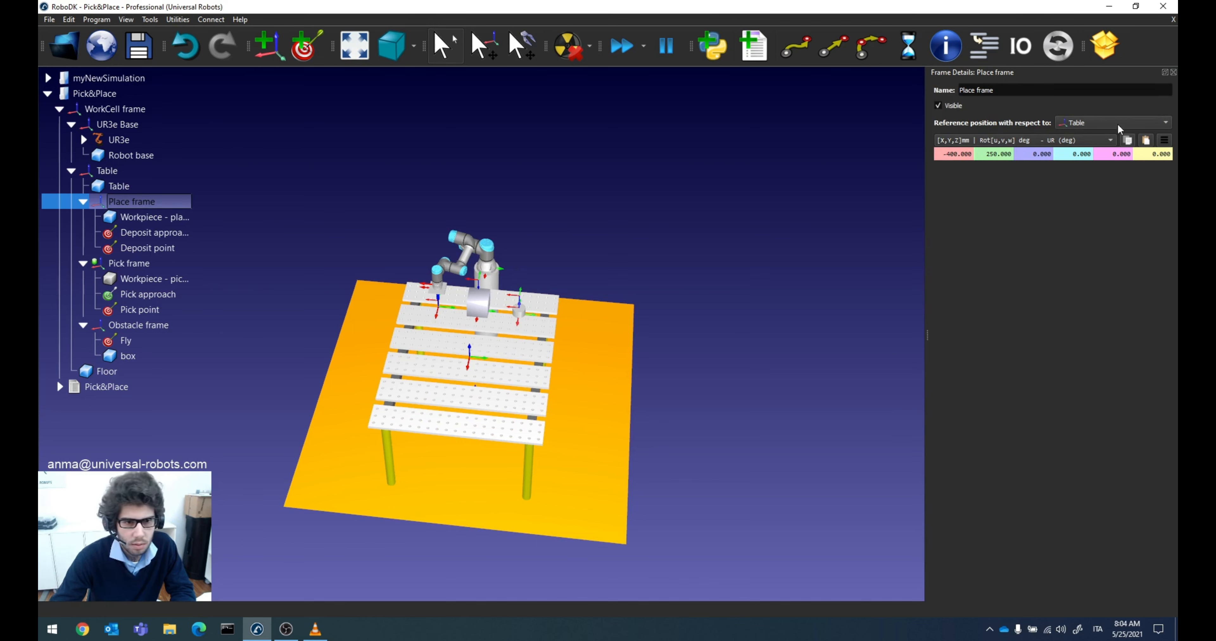
pyautogui.click(1127, 141)
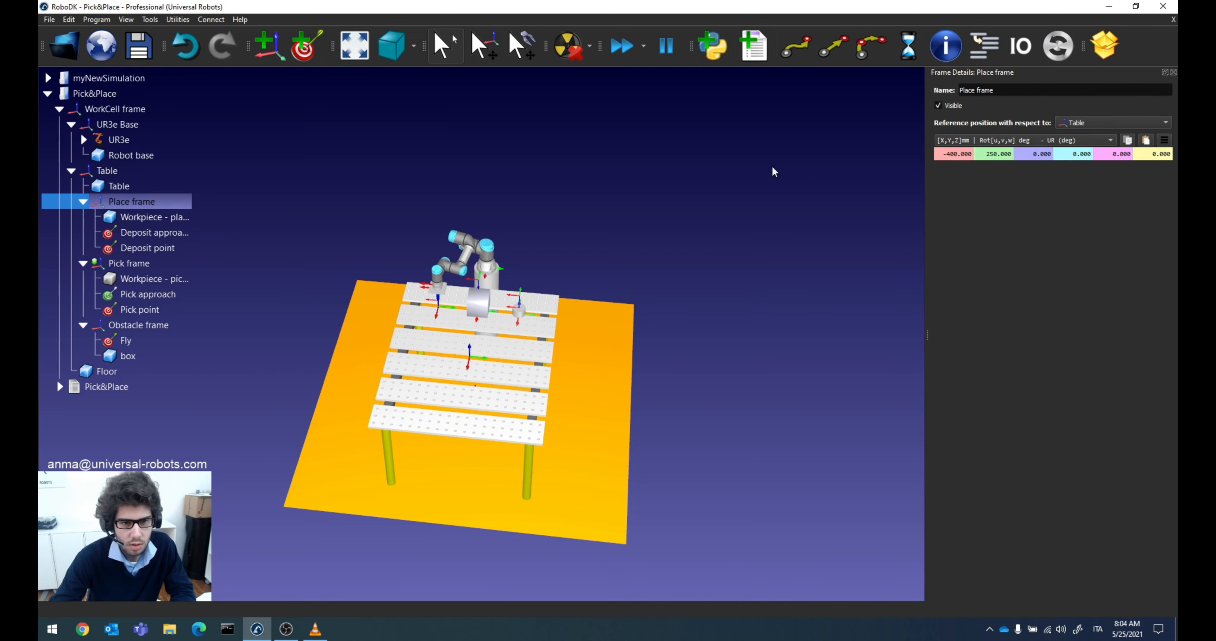
# Step: Paste the copied pose onto the Place frame in myNewSimulation, at X -400 mm, Y 250 mm from Table frame, and save the station
pyautogui.click(125, 82)
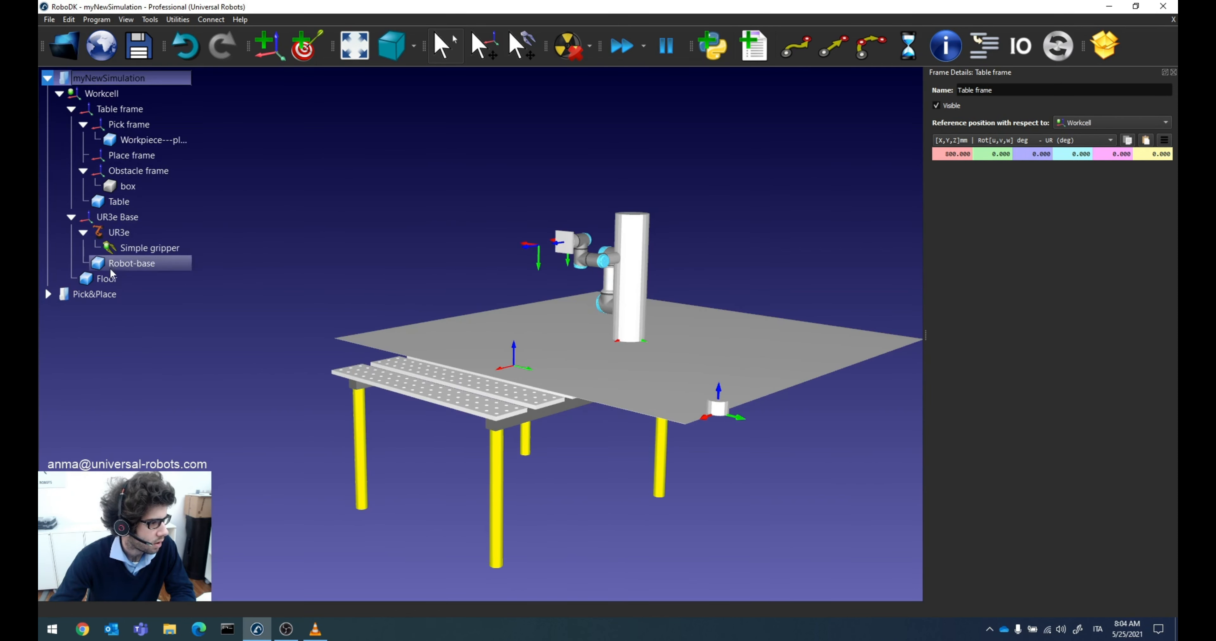
pyautogui.click(102, 294)
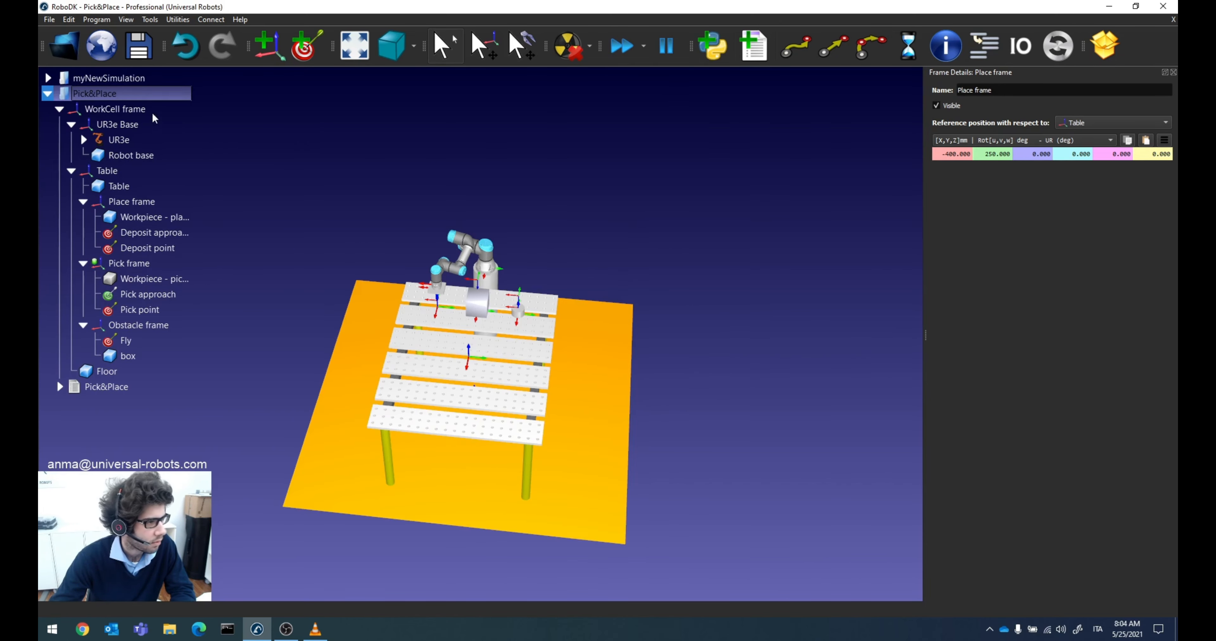
pyautogui.click(98, 77)
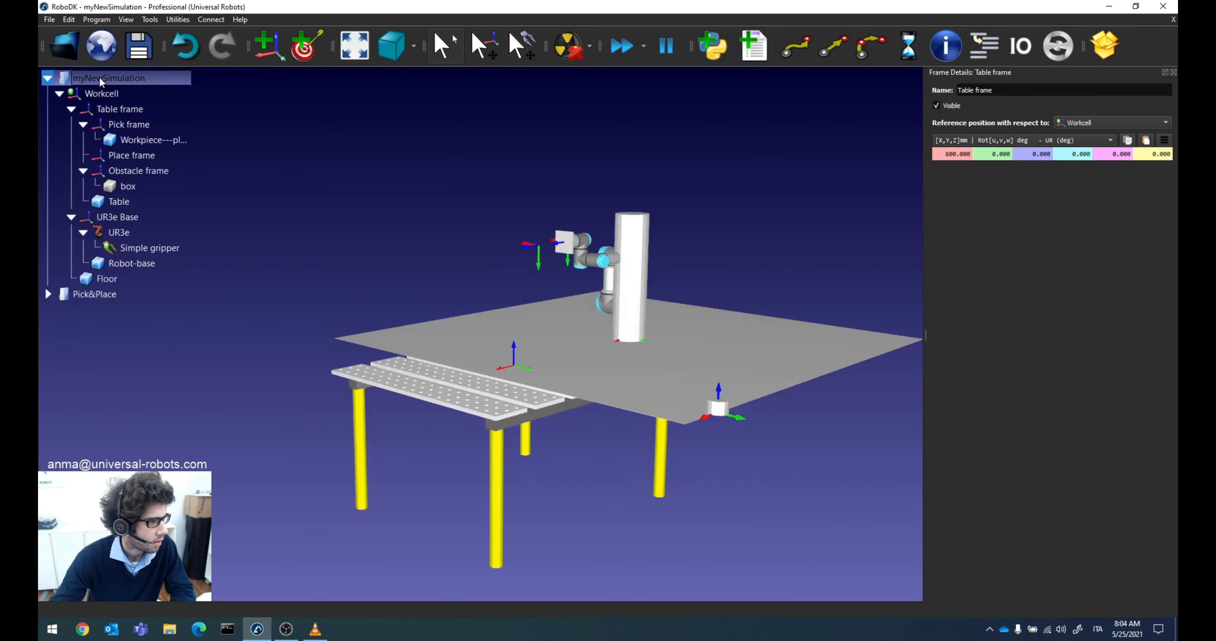
pyautogui.doubleClick(137, 156)
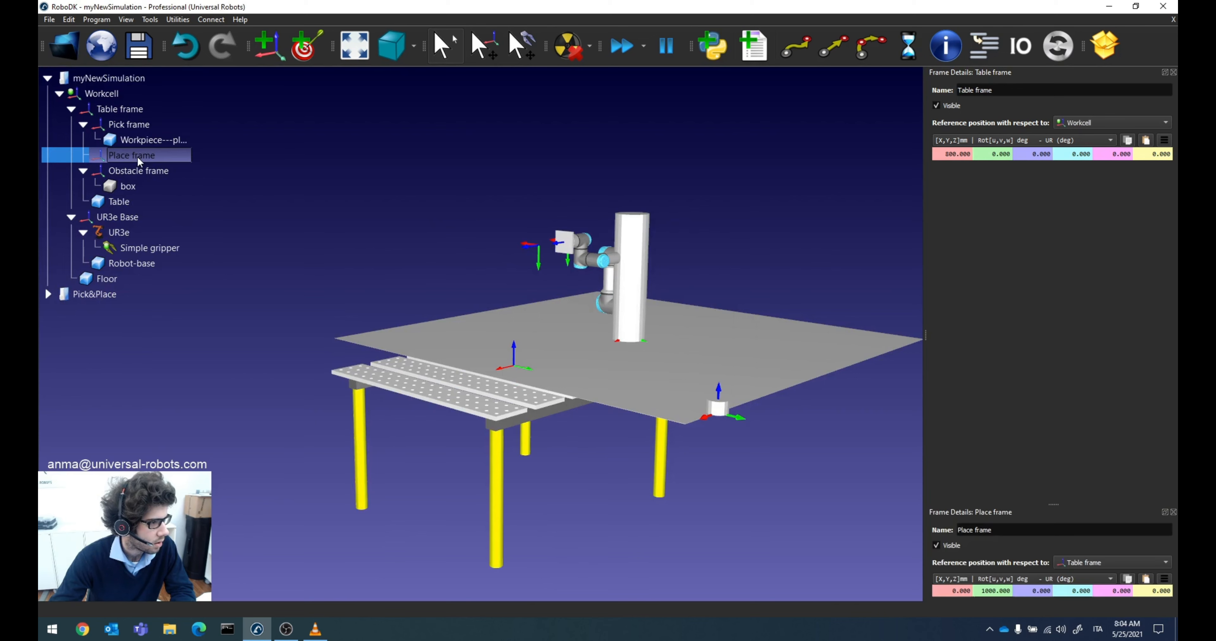
pyautogui.click(1174, 72)
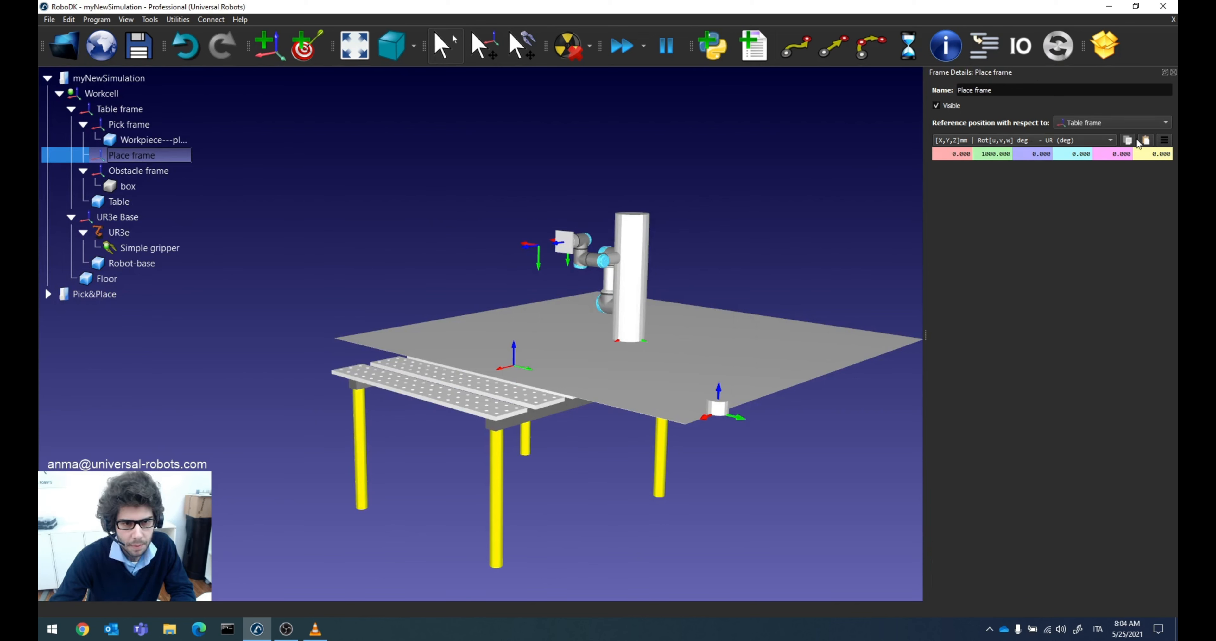
pyautogui.click(1147, 141)
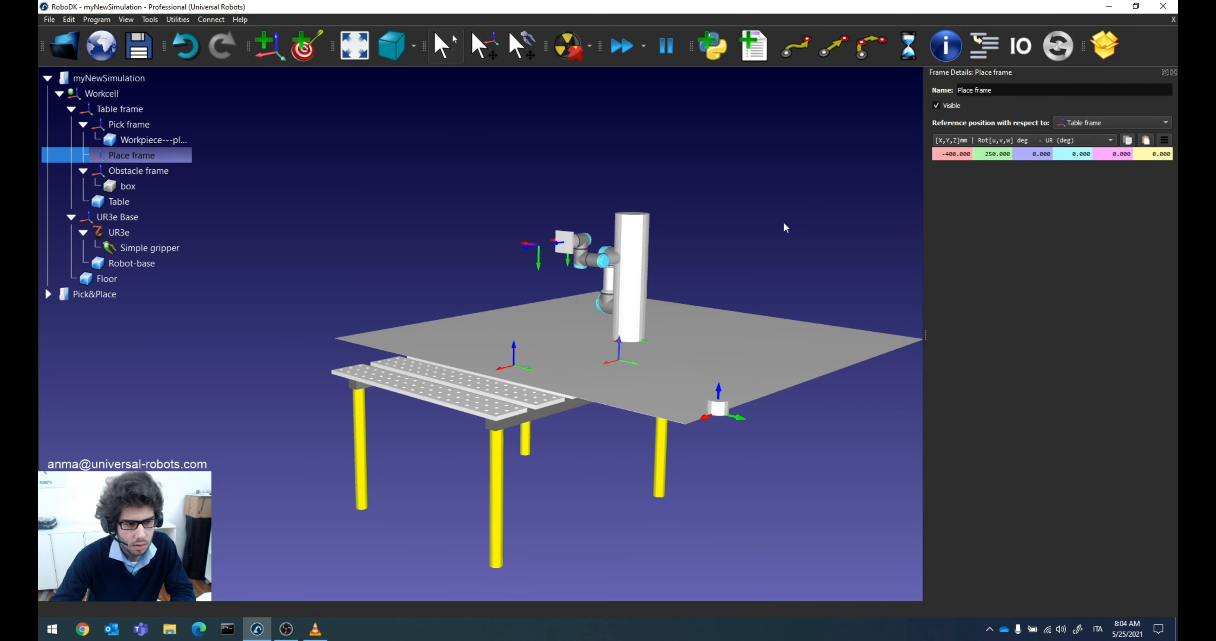
pyautogui.moveTo(755, 231); pyautogui.dragTo(668, 311)
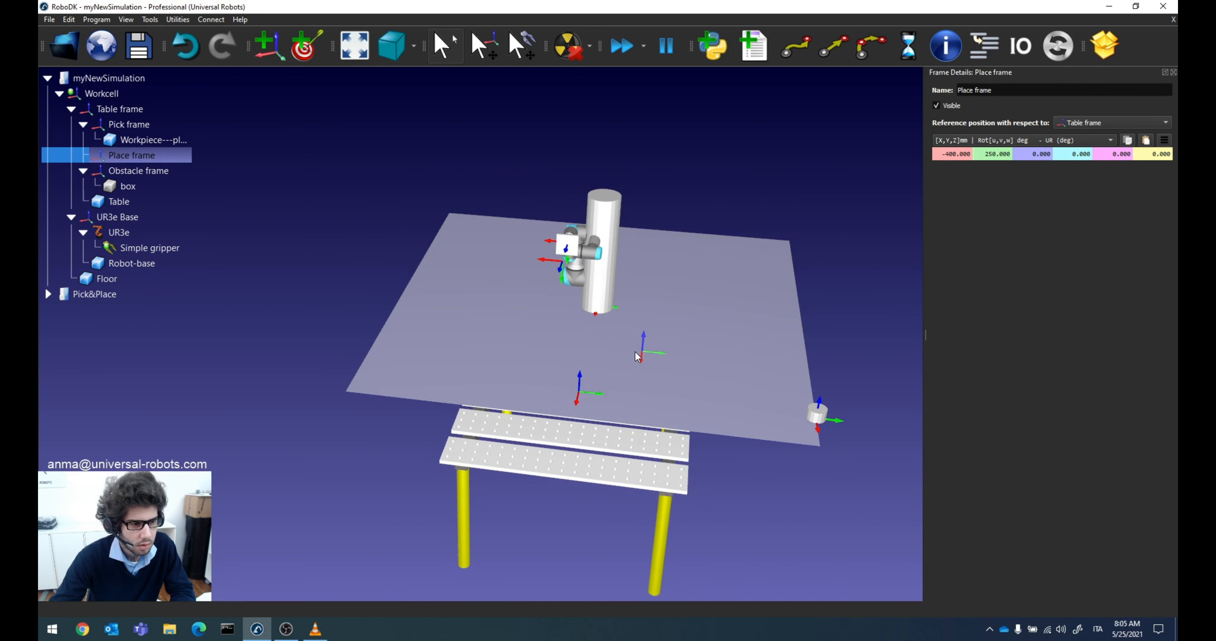
pyautogui.click(138, 46)
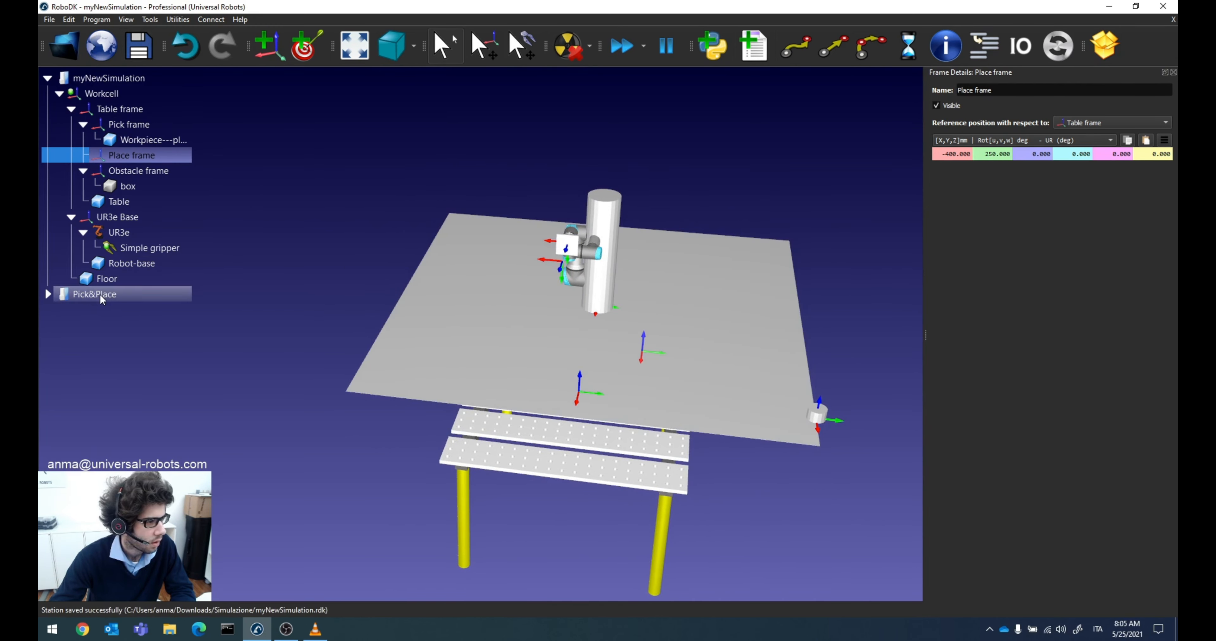
# Step: Open the Pick frame's details in Pick&Place and copy its pose relative to Table, closing the Place frame details
pyautogui.click(100, 293)
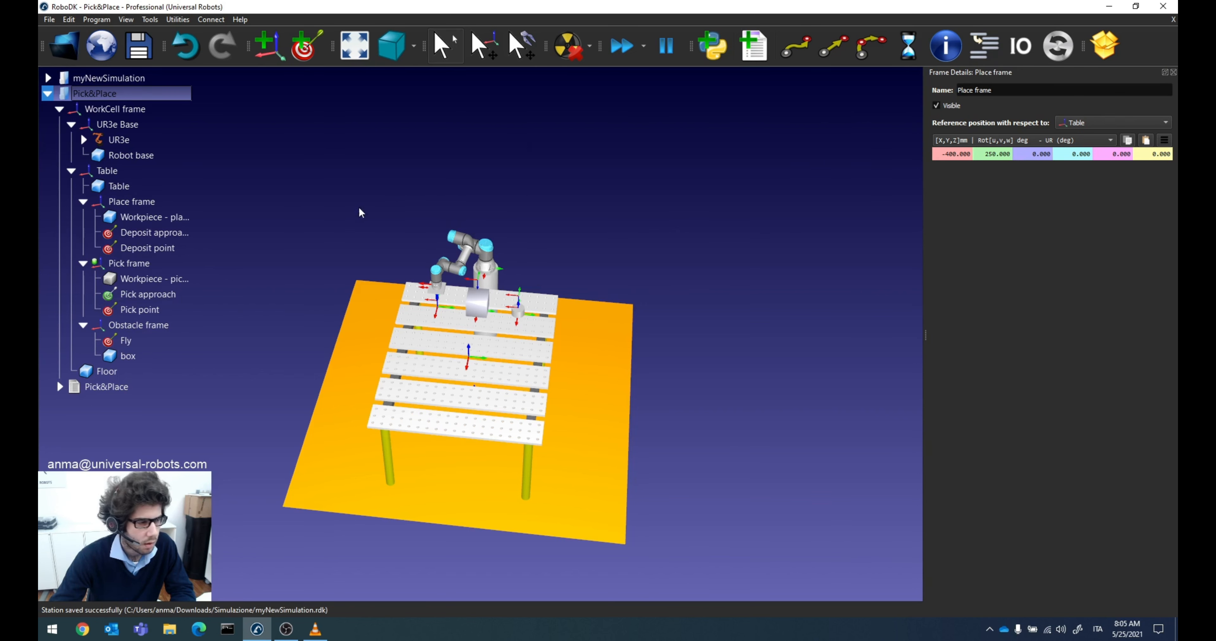
pyautogui.doubleClick(138, 263)
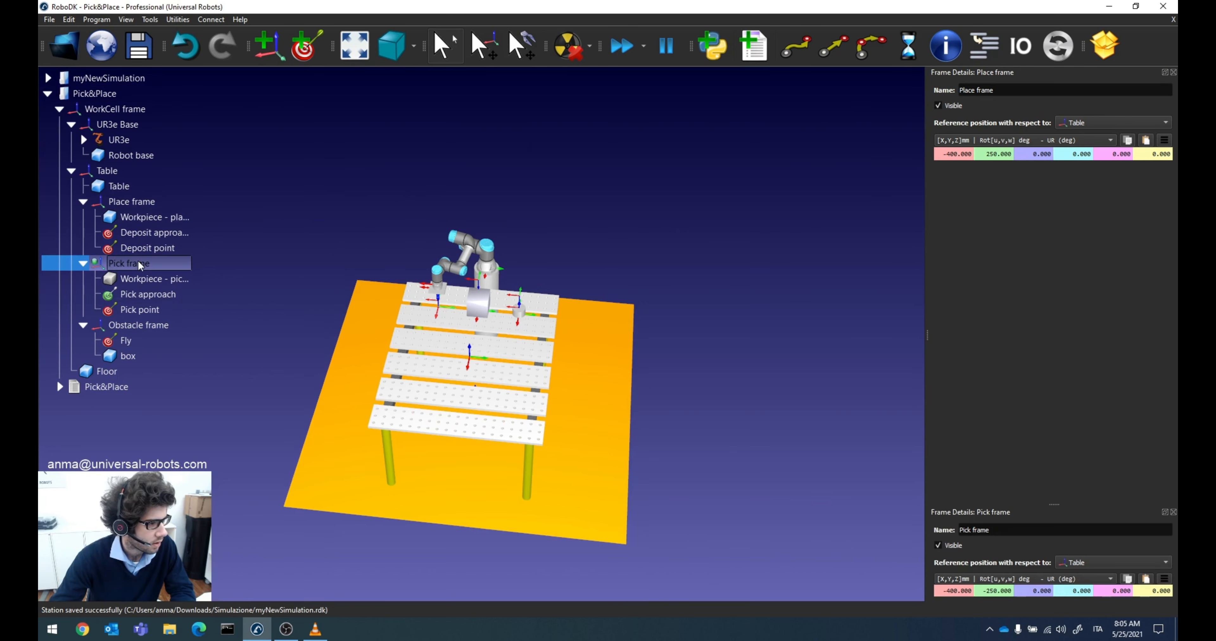
pyautogui.click(1172, 72)
# Step: Paste the copied pose onto the Pick frame in myNewSimulation, at X -400 mm, Y -250 mm from Table frame, and save the station
pyautogui.doubleClick(125, 77)
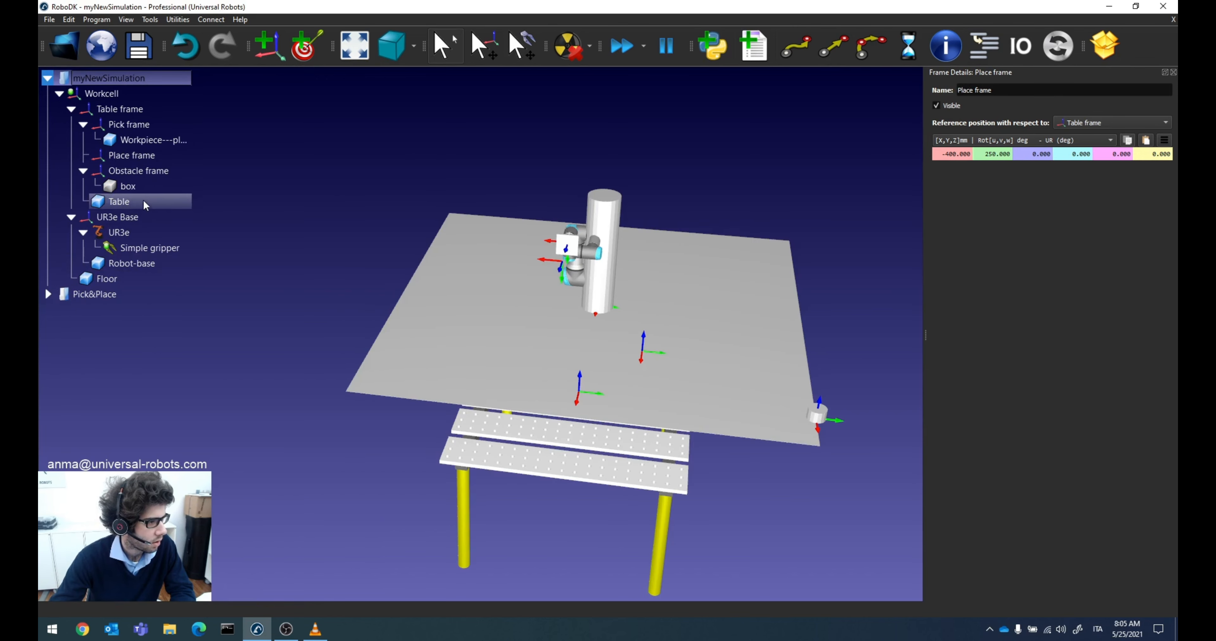
pyautogui.doubleClick(130, 123)
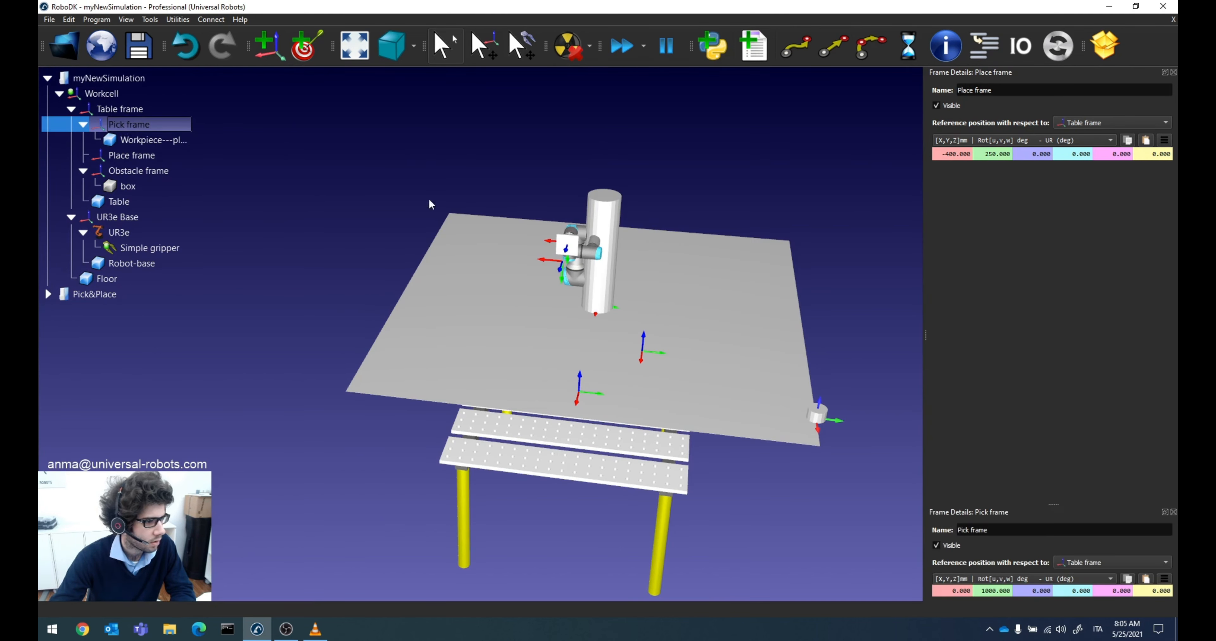
pyautogui.click(1146, 579)
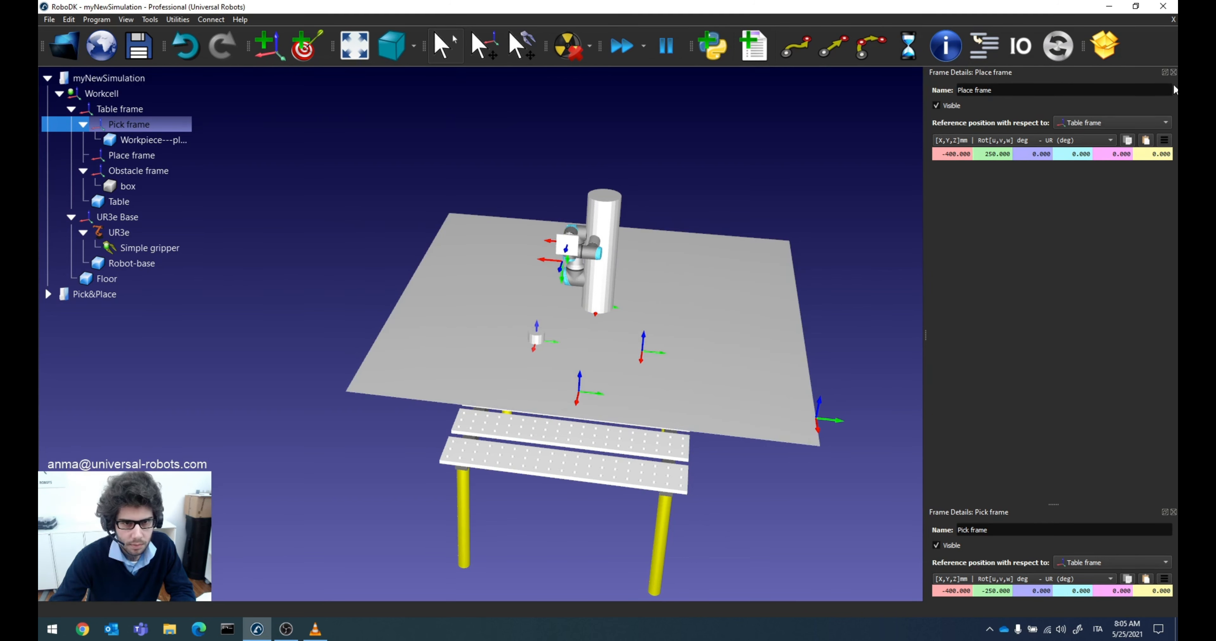
pyautogui.click(1173, 72)
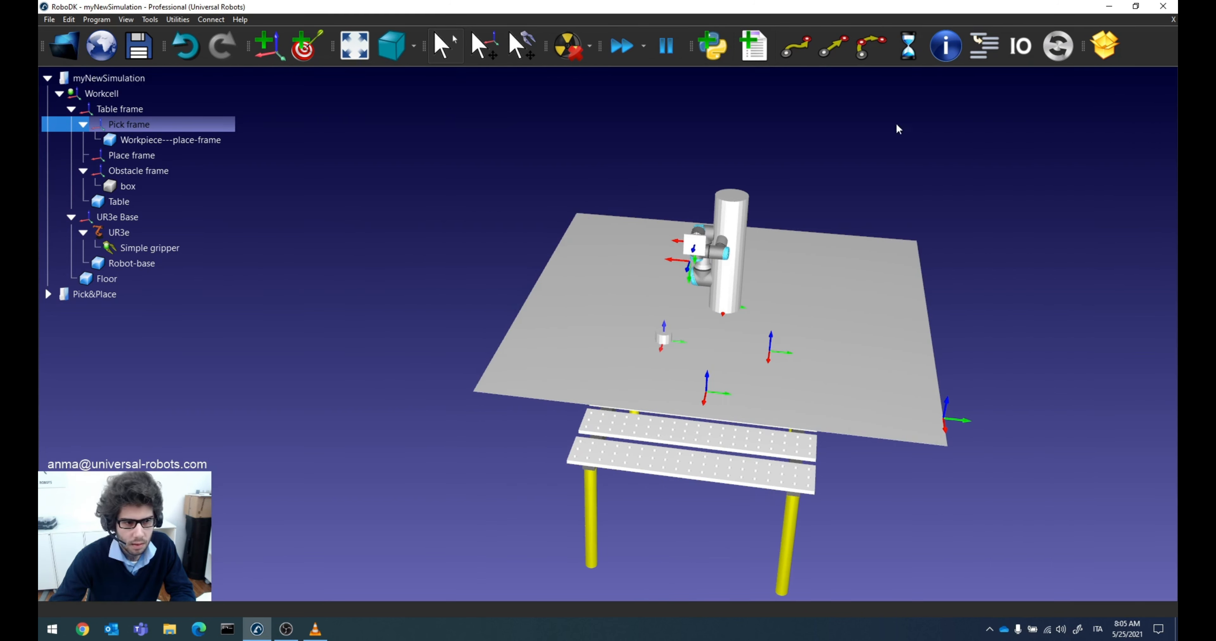
pyautogui.click(139, 46)
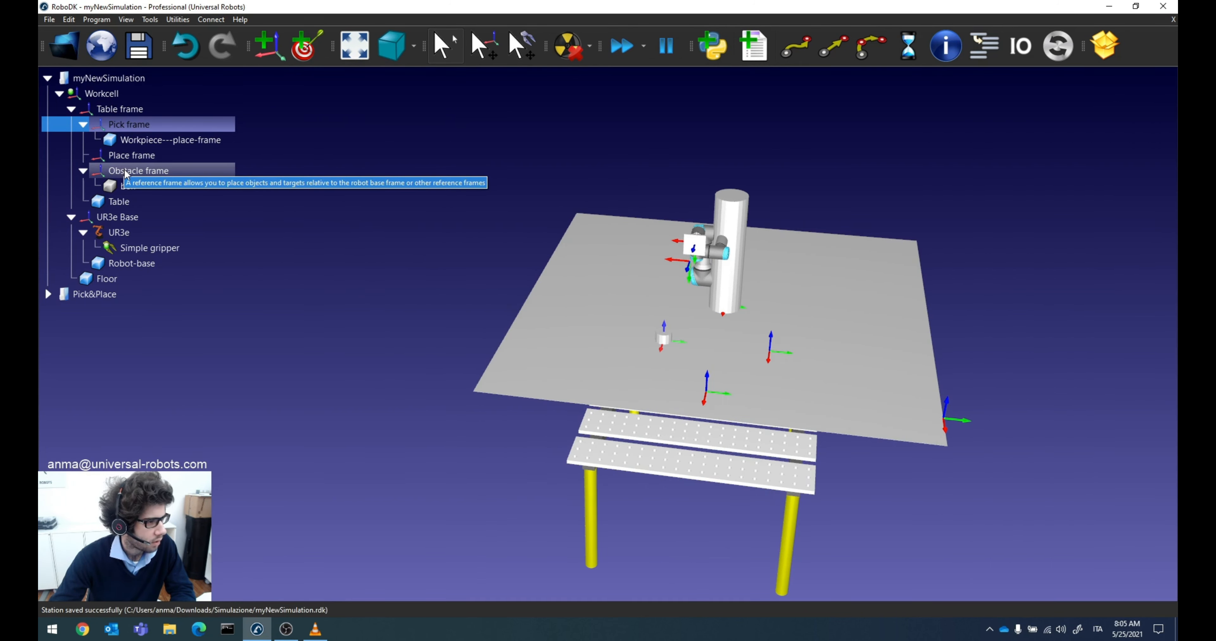
# Step: Open the Obstacle frame's details in Pick&Place and copy its pose relative to Table, closing the Pick frame details
pyautogui.click(97, 293)
pyautogui.click(133, 324)
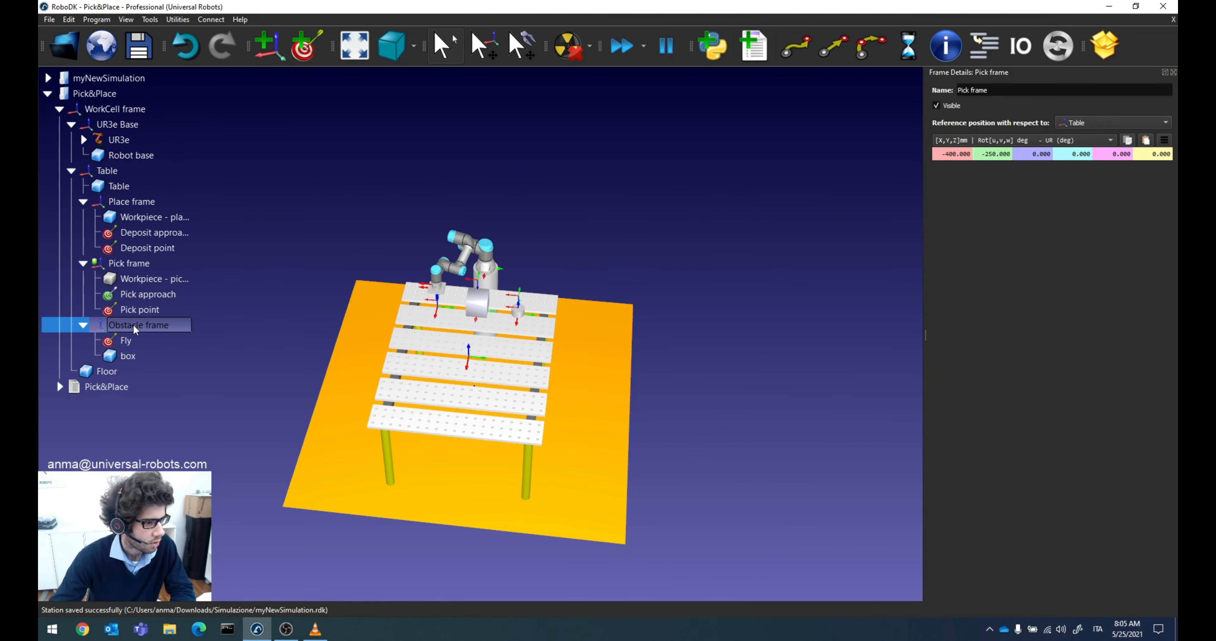
pyautogui.doubleClick(133, 323)
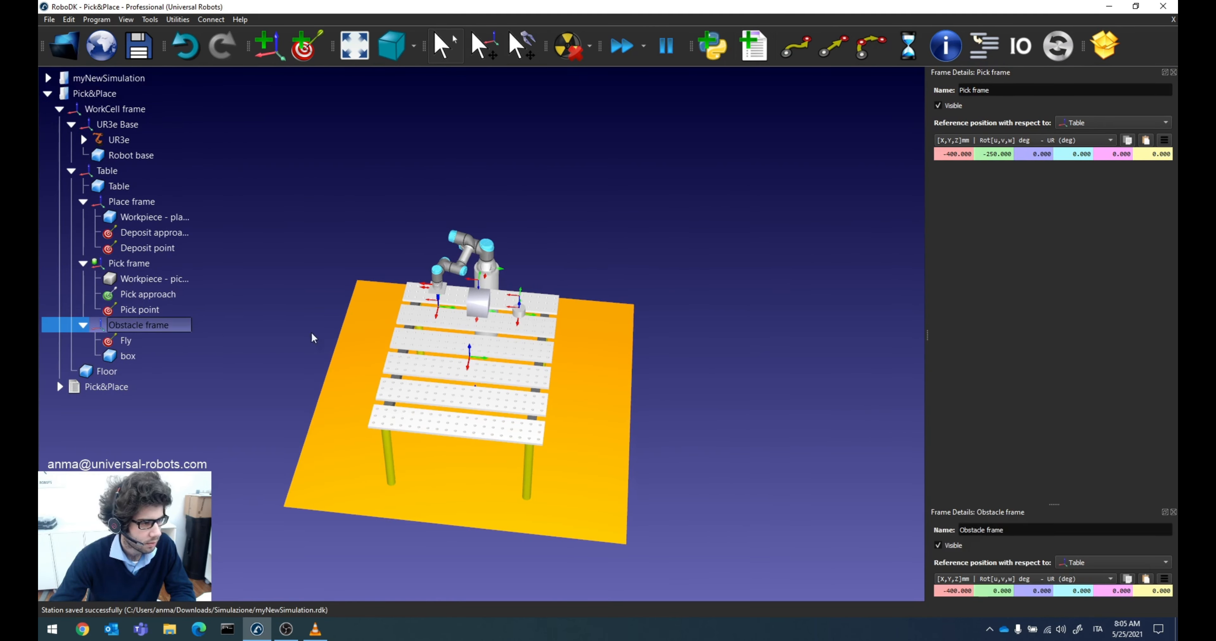
pyautogui.click(1173, 73)
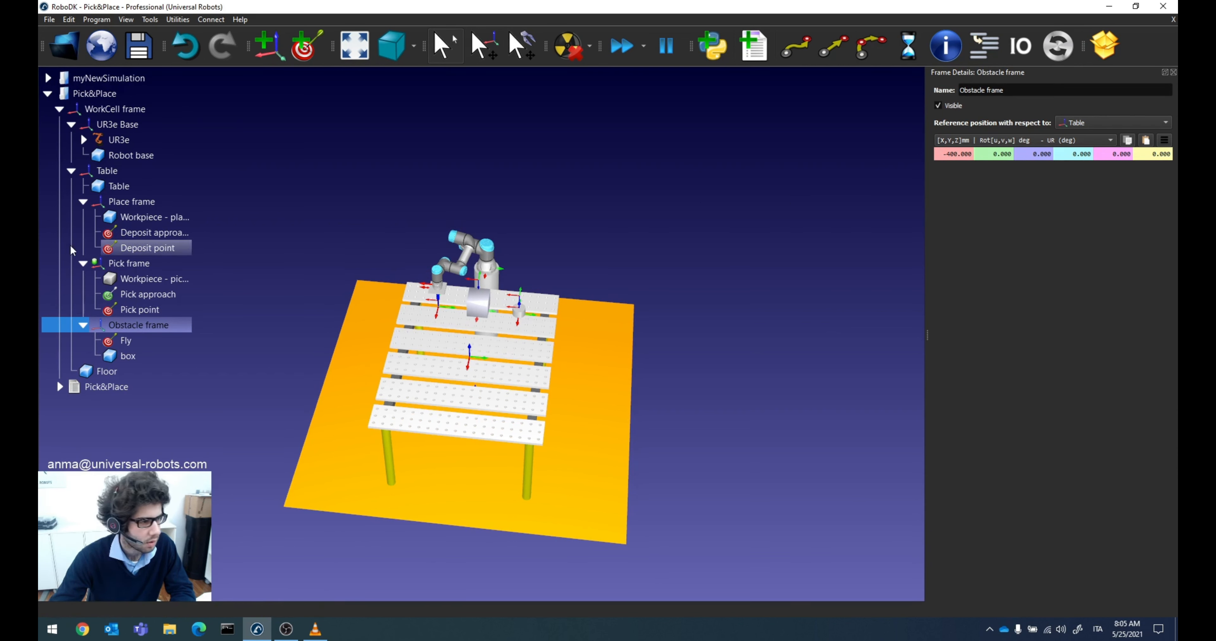
# Step: Paste the copied pose onto the Obstacle frame in myNewSimulation, placing it at X -400 mm, Y 0 mm from Table frame
pyautogui.click(113, 79)
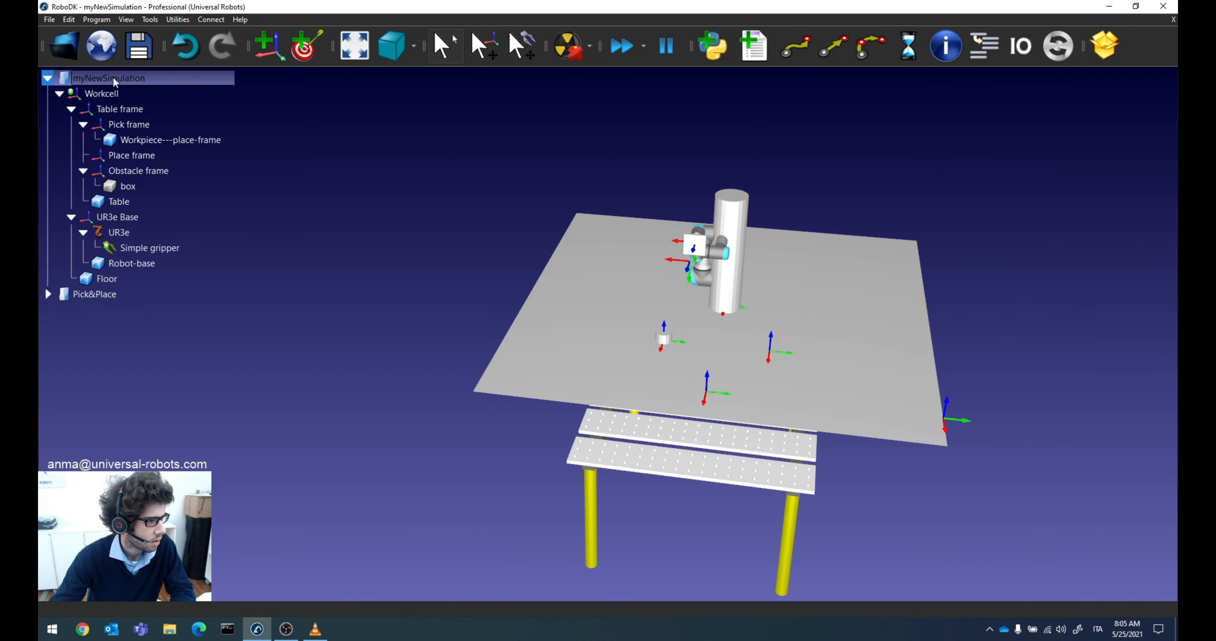
pyautogui.doubleClick(142, 173)
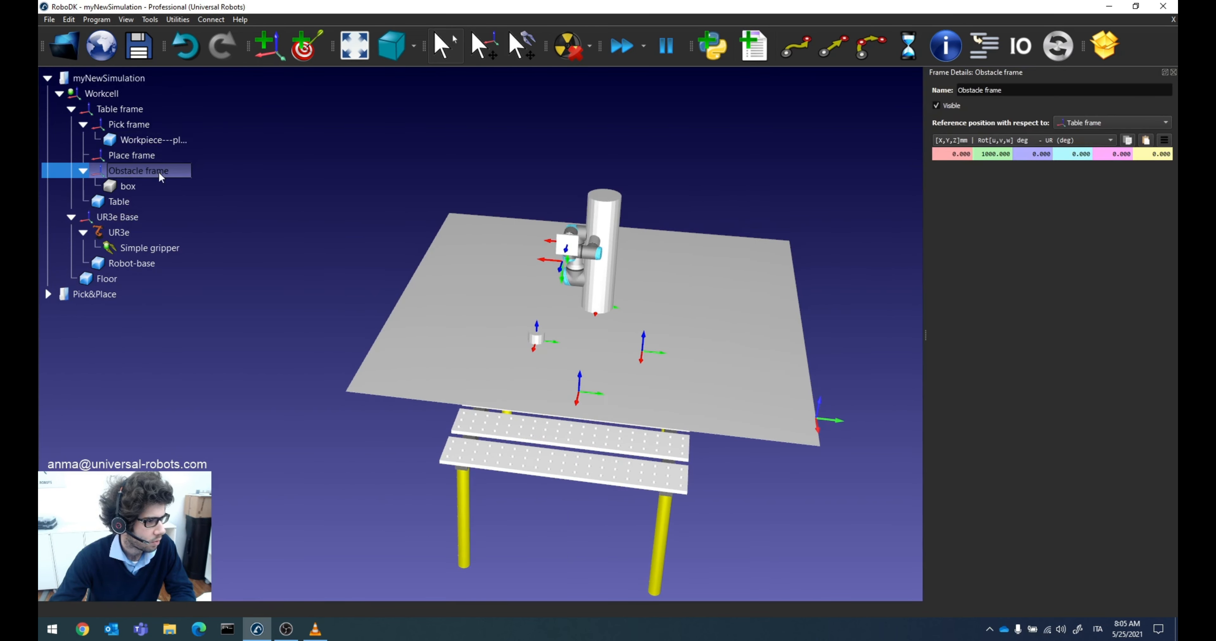
pyautogui.click(1145, 141)
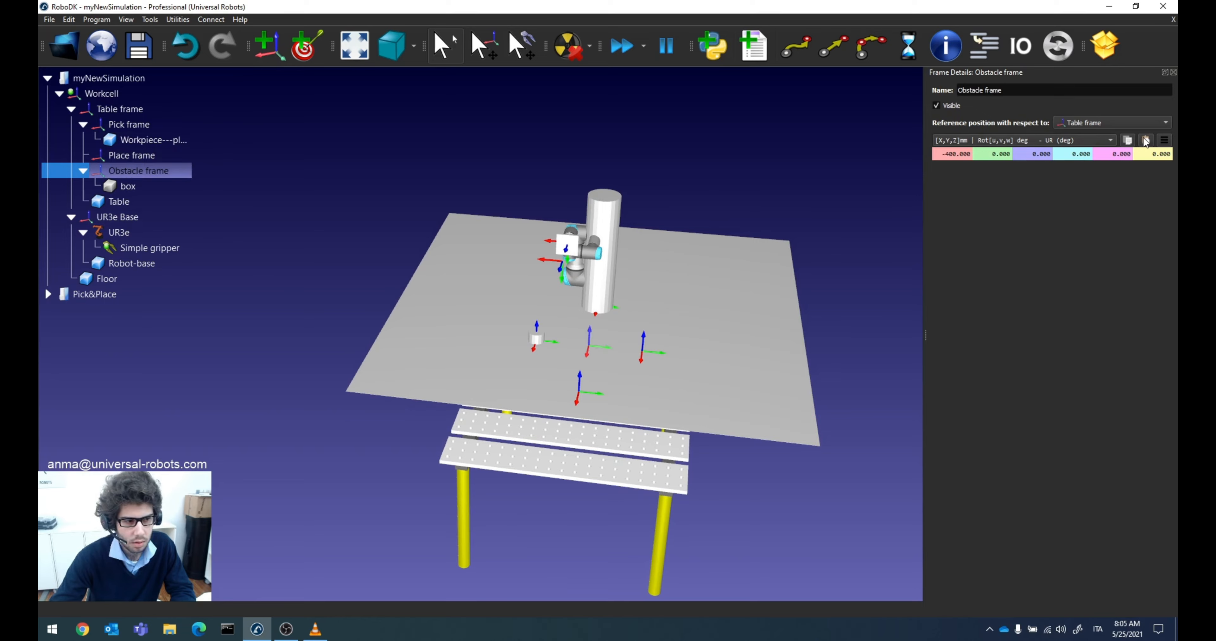
# Step: Make the box under Obstacle frame visible and save the station, closing the frame details
pyautogui.scroll(2, 597, 382)
pyautogui.moveTo(618, 329); pyautogui.dragTo(199, 232, button='right')
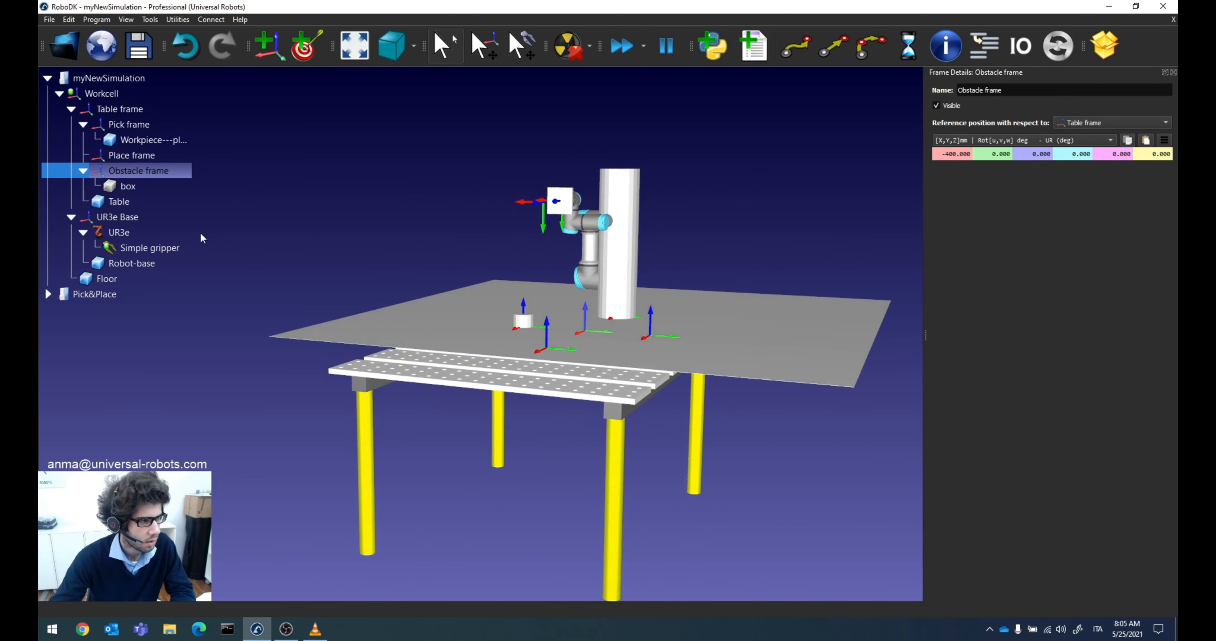
pyautogui.rightClick(142, 190)
pyautogui.click(161, 206)
pyautogui.moveTo(555, 309); pyautogui.dragTo(565, 333, button='right')
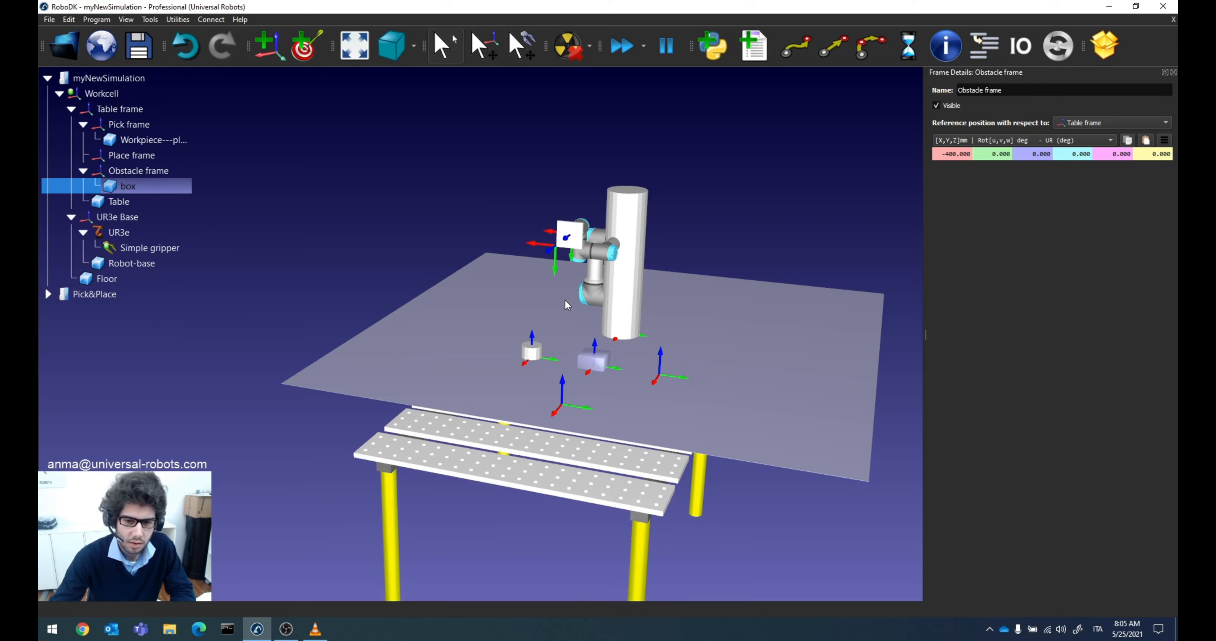
pyautogui.click(138, 47)
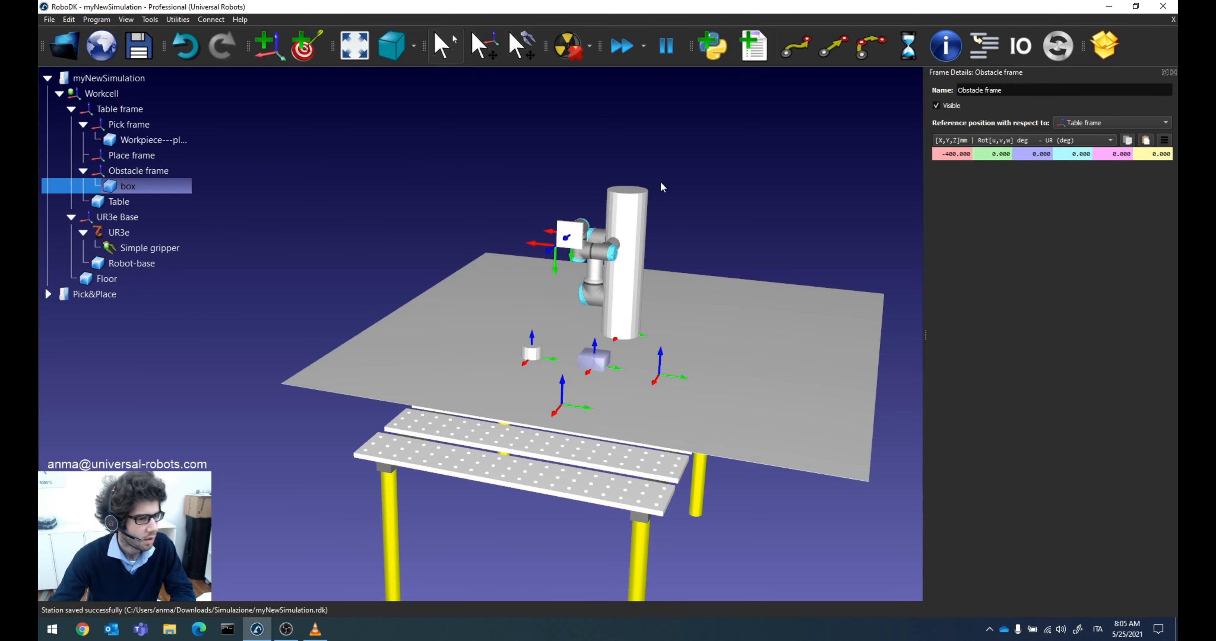
pyautogui.click(1173, 72)
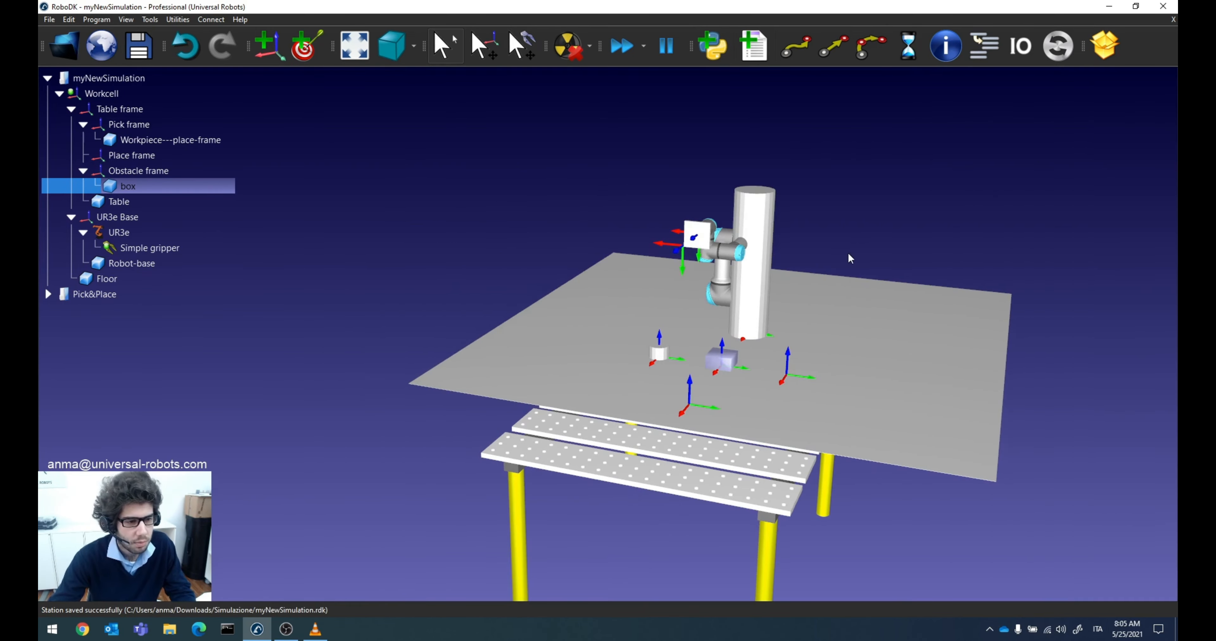
# Step: Open the Floor object's details in the Pick&Place station and copy its position relative to WorkCell frame
pyautogui.moveTo(847, 253); pyautogui.dragTo(693, 280)
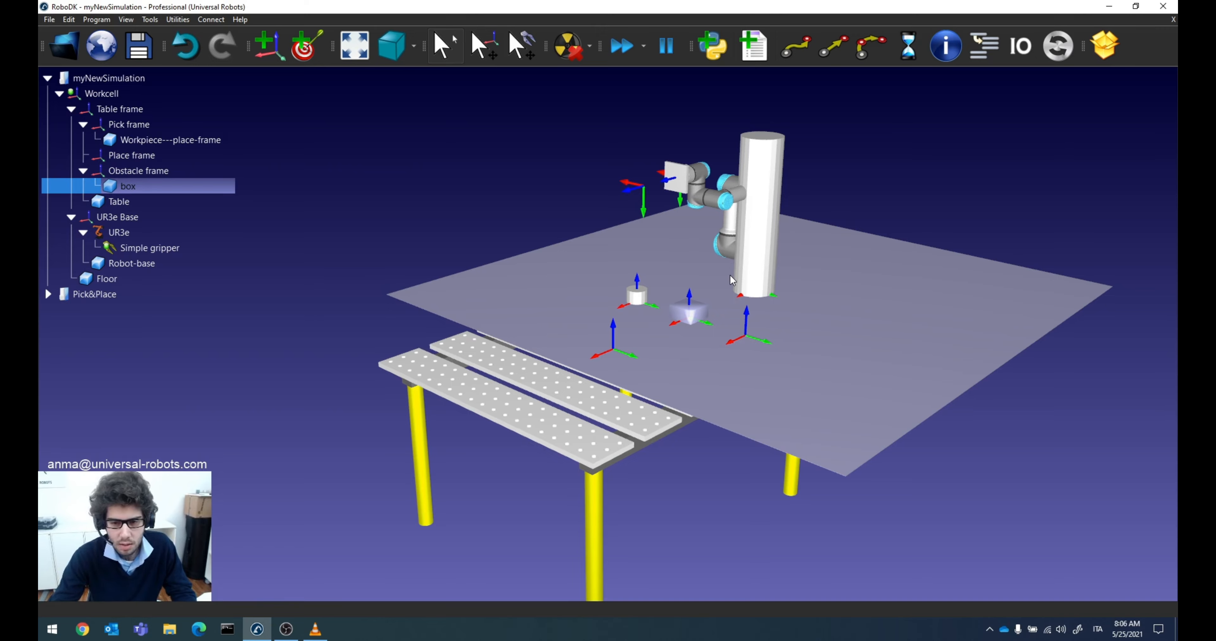
pyautogui.moveTo(863, 289)
pyautogui.mouseDown()
pyautogui.moveTo(785, 233)
pyautogui.moveTo(743, 252)
pyautogui.moveTo(820, 309)
pyautogui.mouseUp()
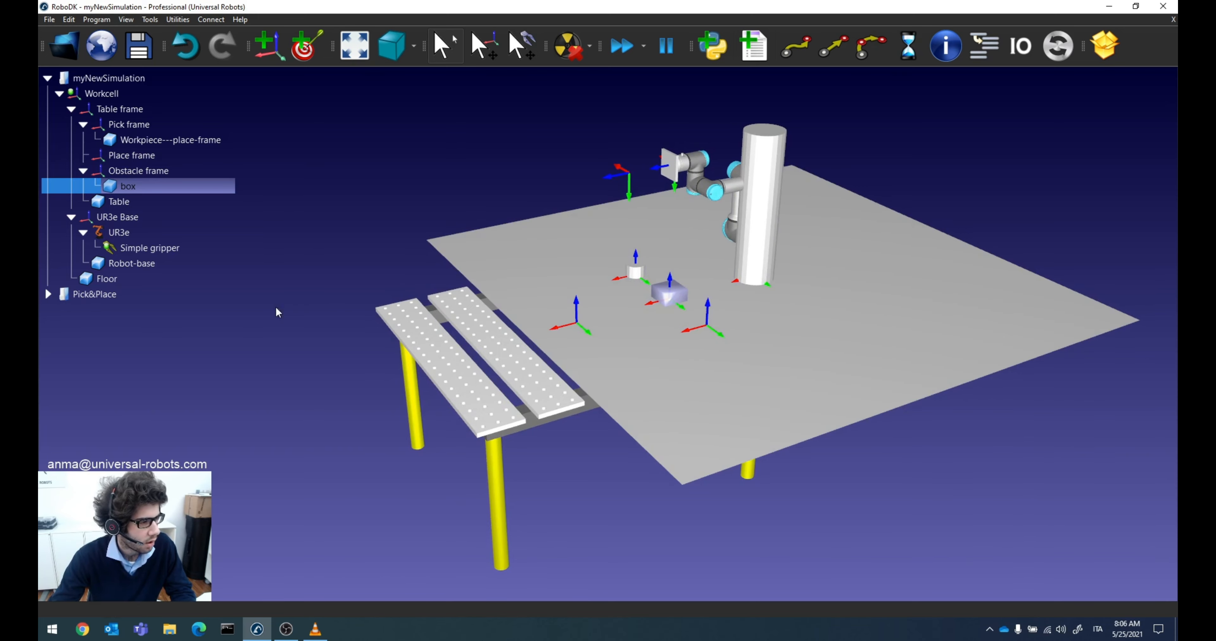
pyautogui.doubleClick(96, 296)
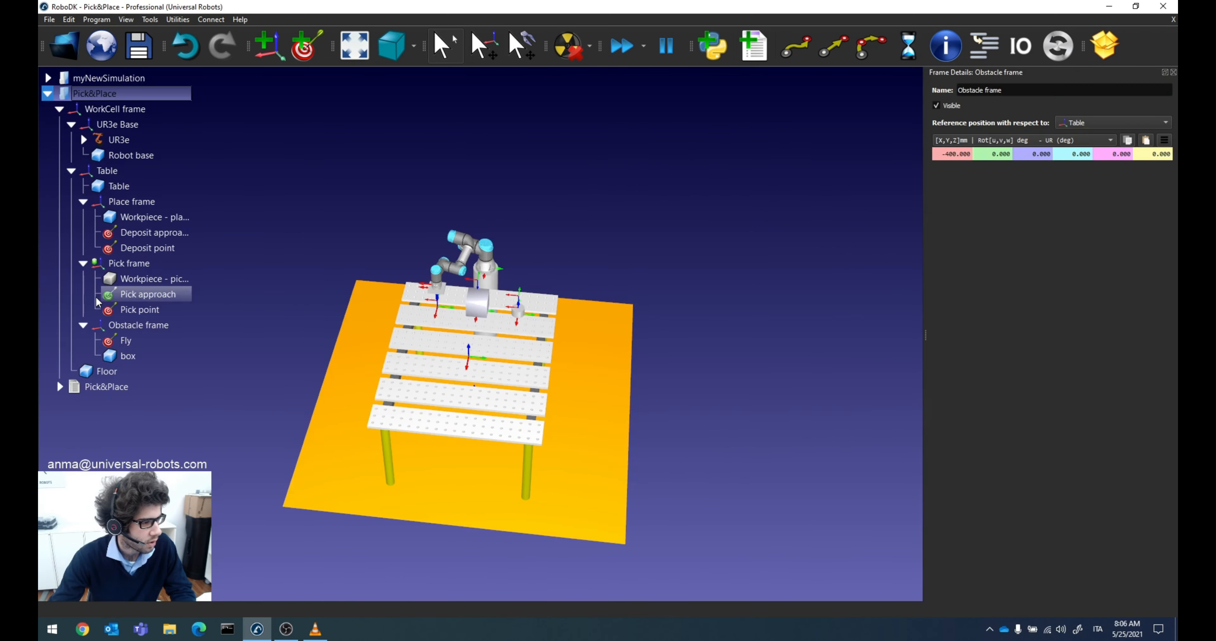
pyautogui.click(106, 373)
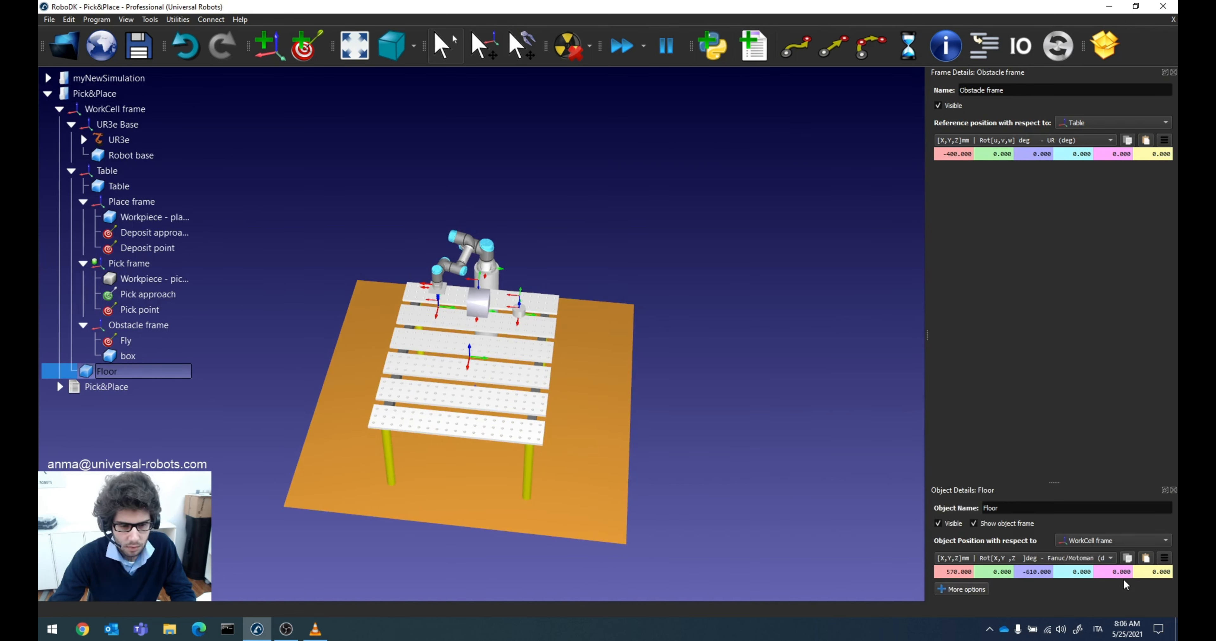
pyautogui.click(1132, 559)
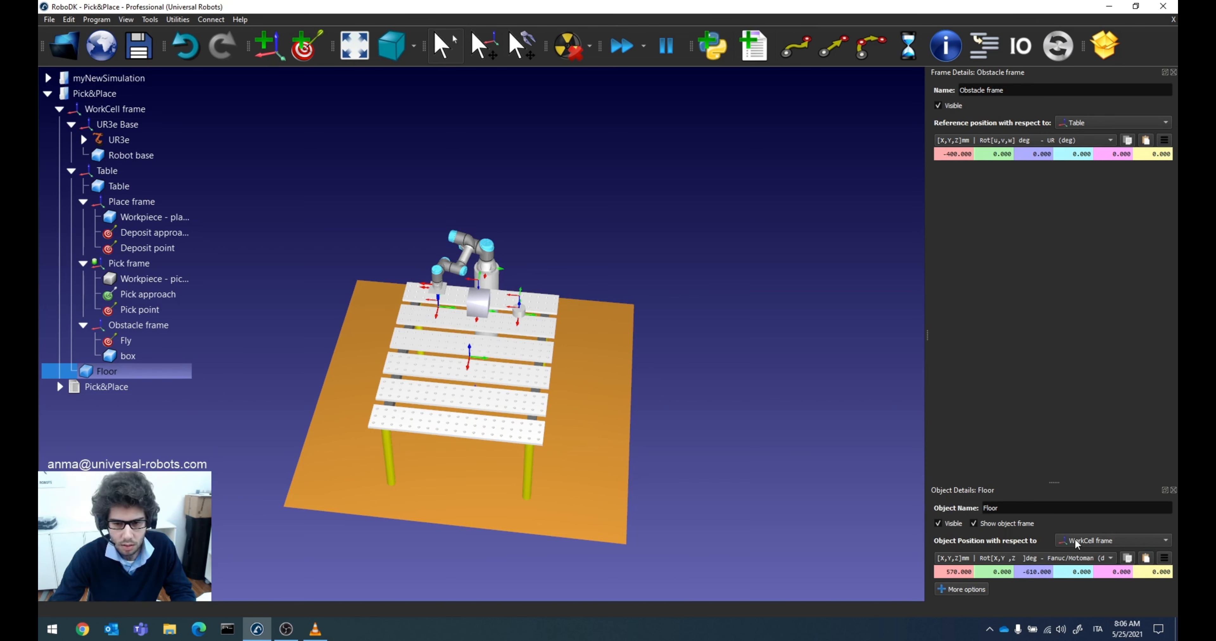
# Step: Paste the copied pose onto the Floor in myNewSimulation, at X 570 mm, Y 0 mm, Z -610 mm from Workcell, and save the station
pyautogui.doubleClick(109, 78)
pyautogui.doubleClick(106, 278)
pyautogui.click(1146, 141)
pyautogui.moveTo(613, 274); pyautogui.dragTo(697, 309, button='right')
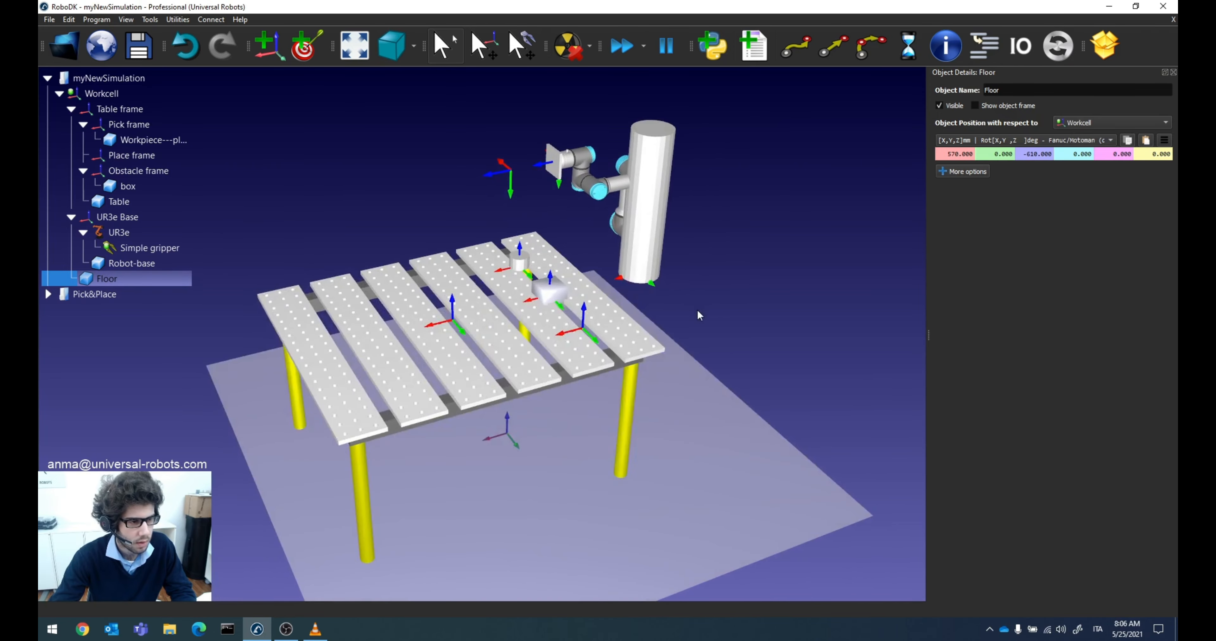
pyautogui.click(139, 48)
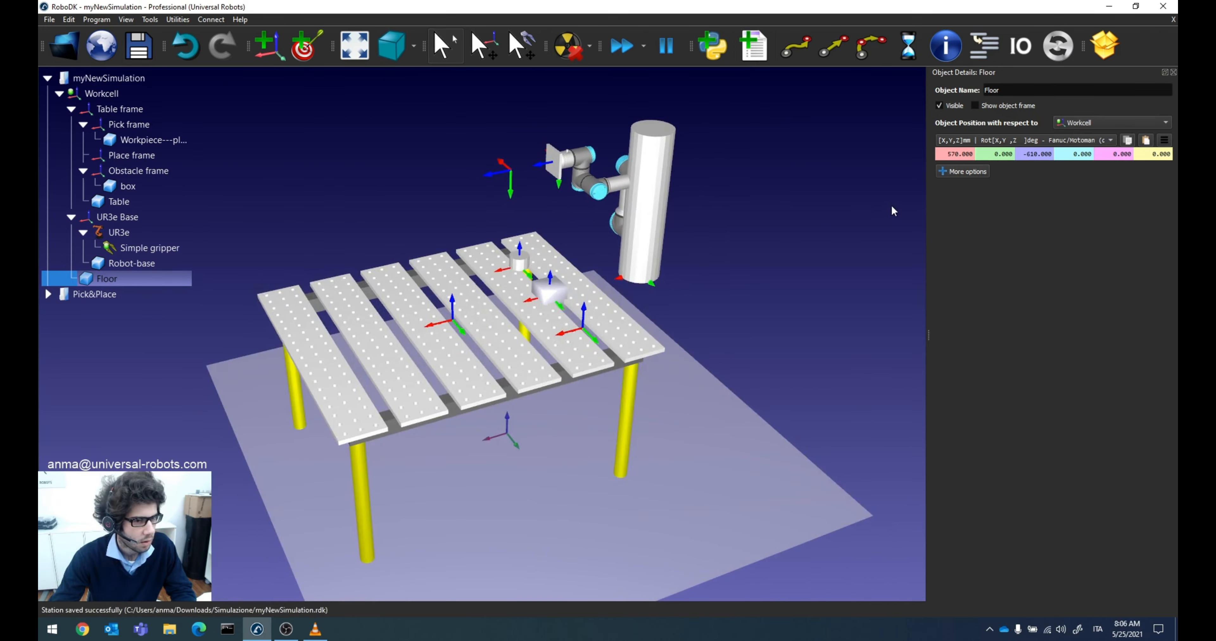
pyautogui.moveTo(784, 281); pyautogui.dragTo(762, 280, button='right')
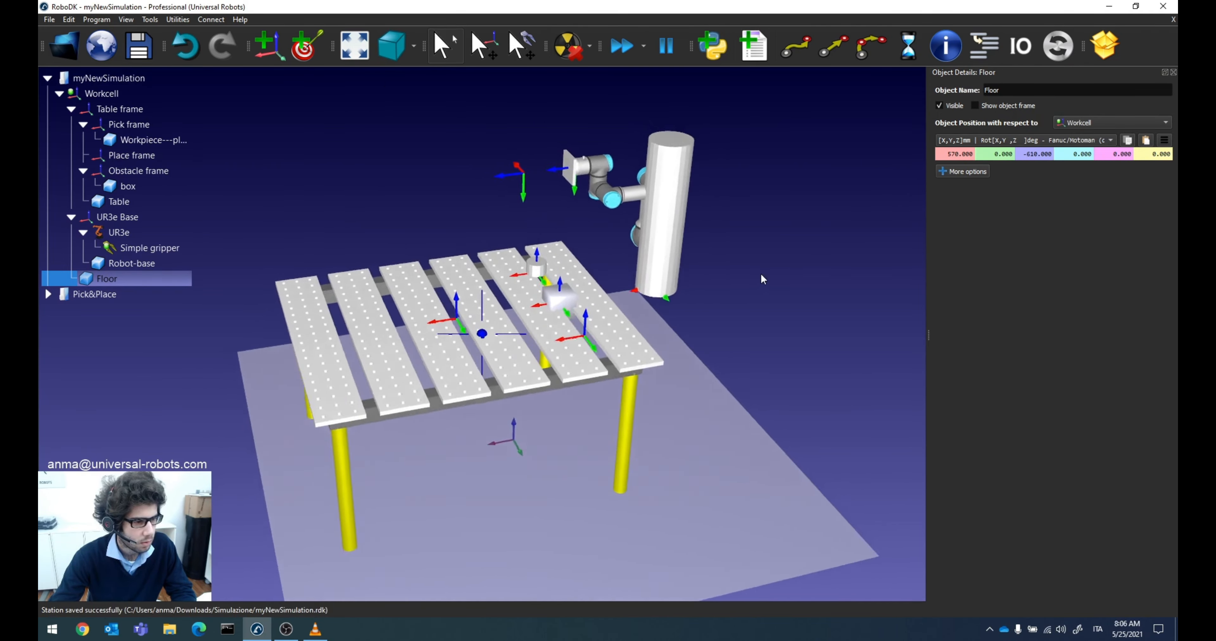